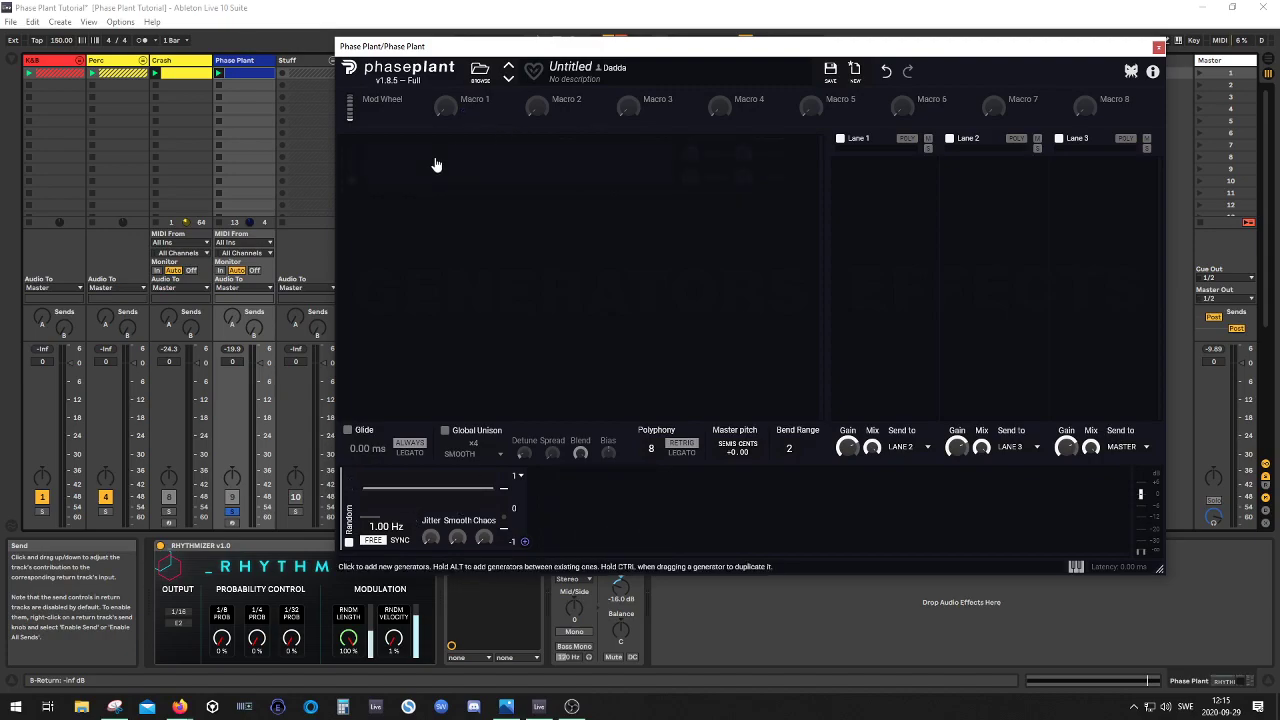
- Add an Analog generator and a Filter, placing the filter between the generator and its output
click(465, 174)
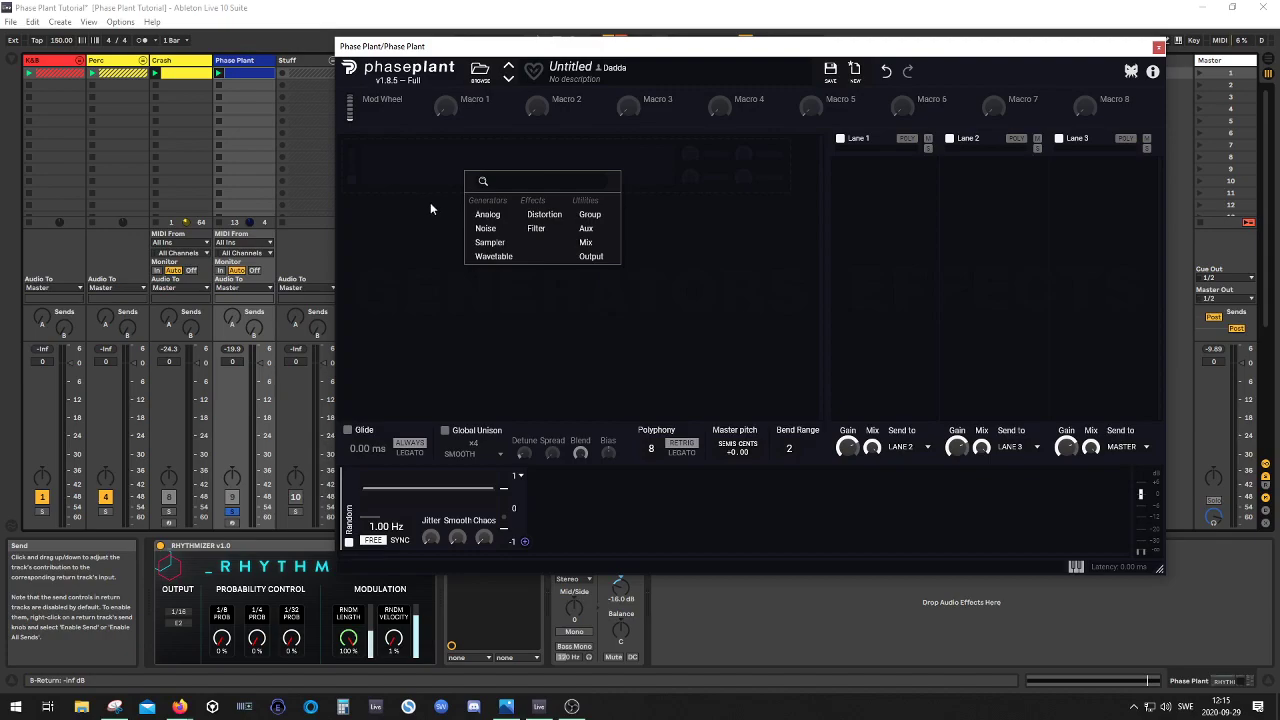
click(488, 216)
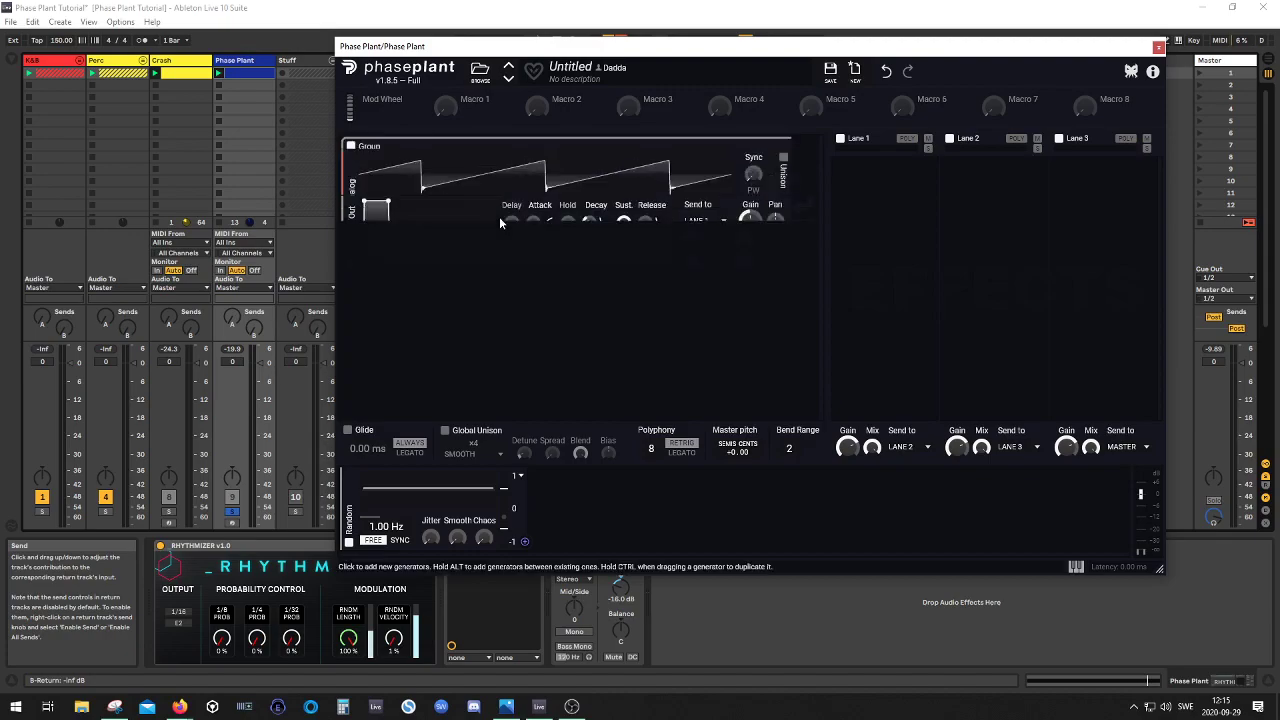
click(490, 306)
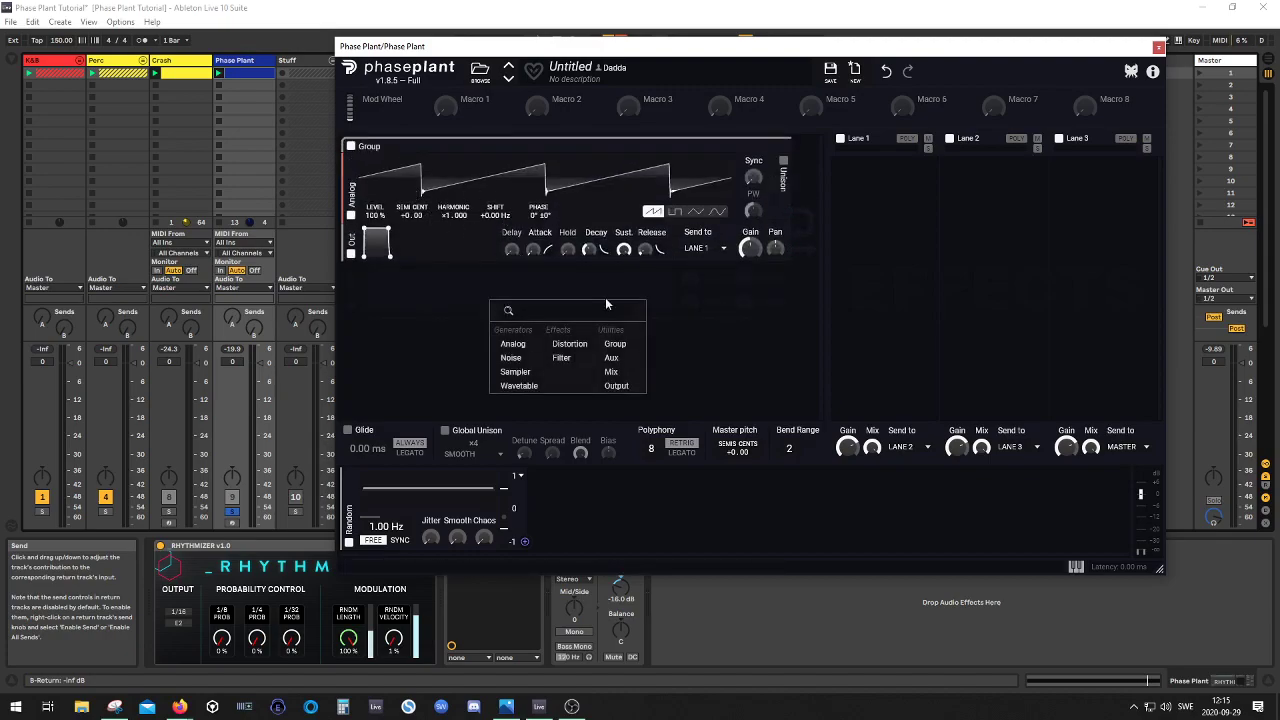
click(561, 357)
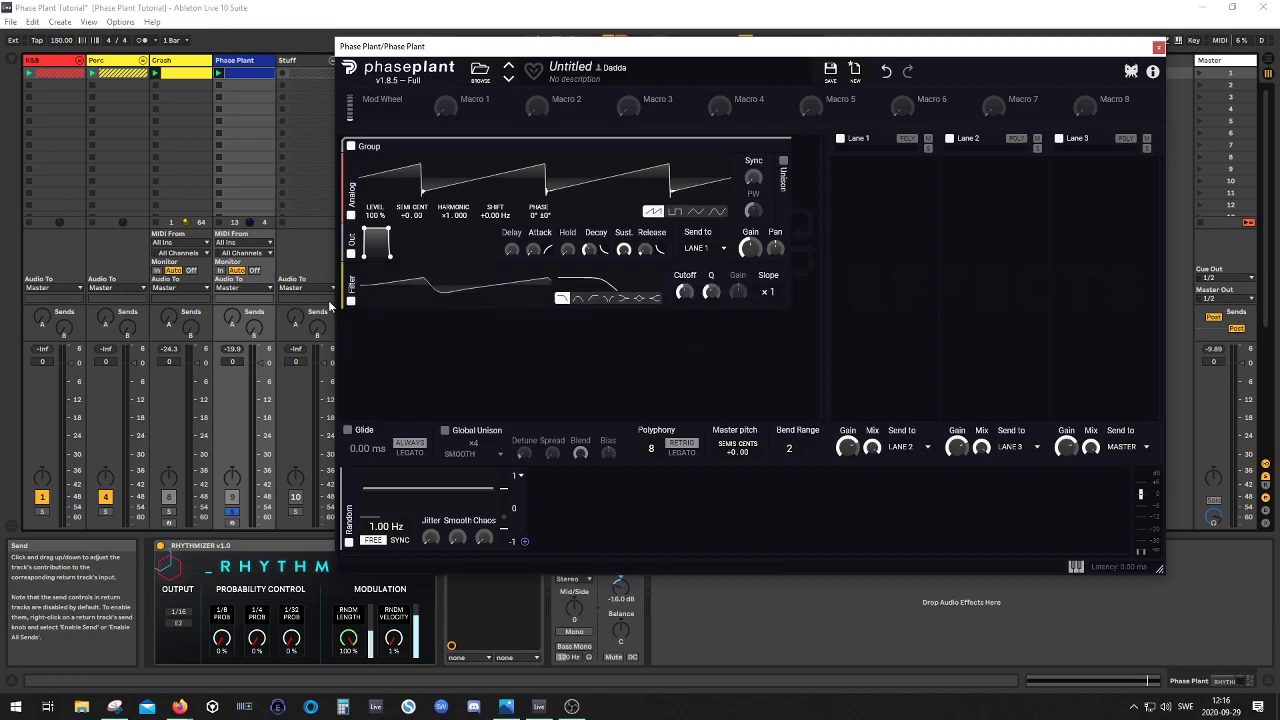
- Add two more Analog generators below the first generator's output to serve as modulation sources
click(471, 330)
click(492, 372)
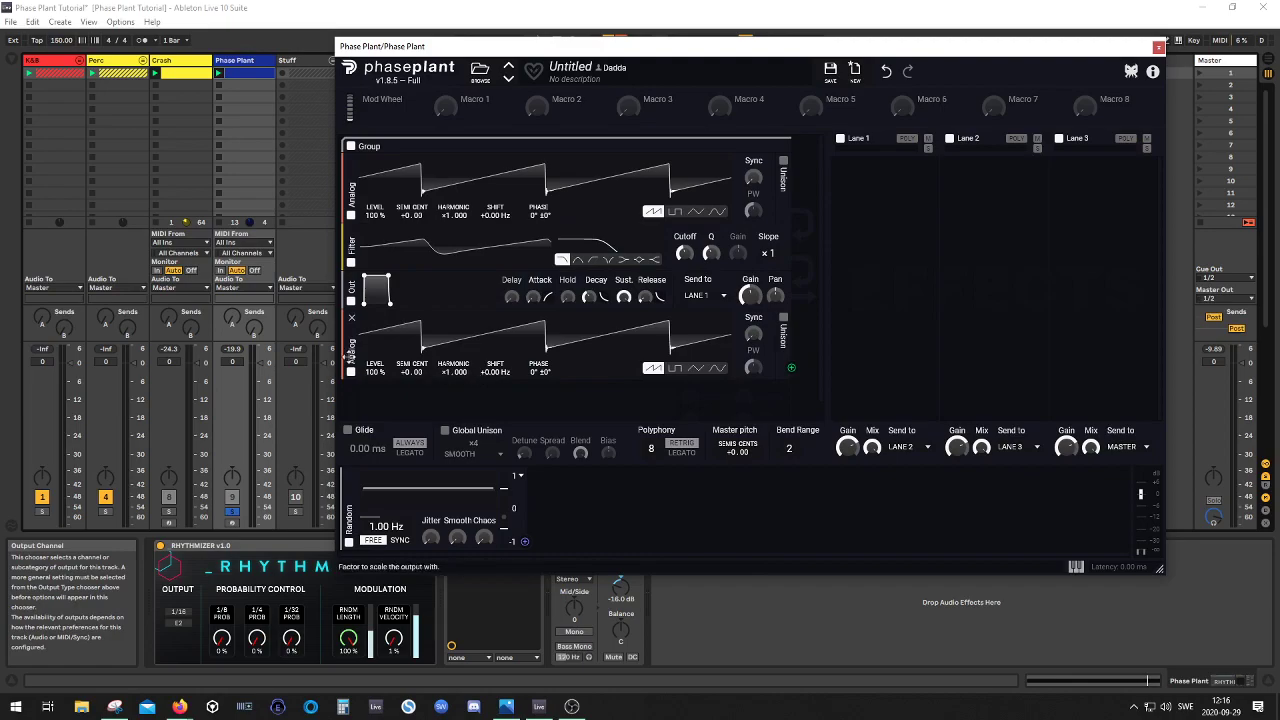
scroll(375, 388, down, 1)
click(375, 388)
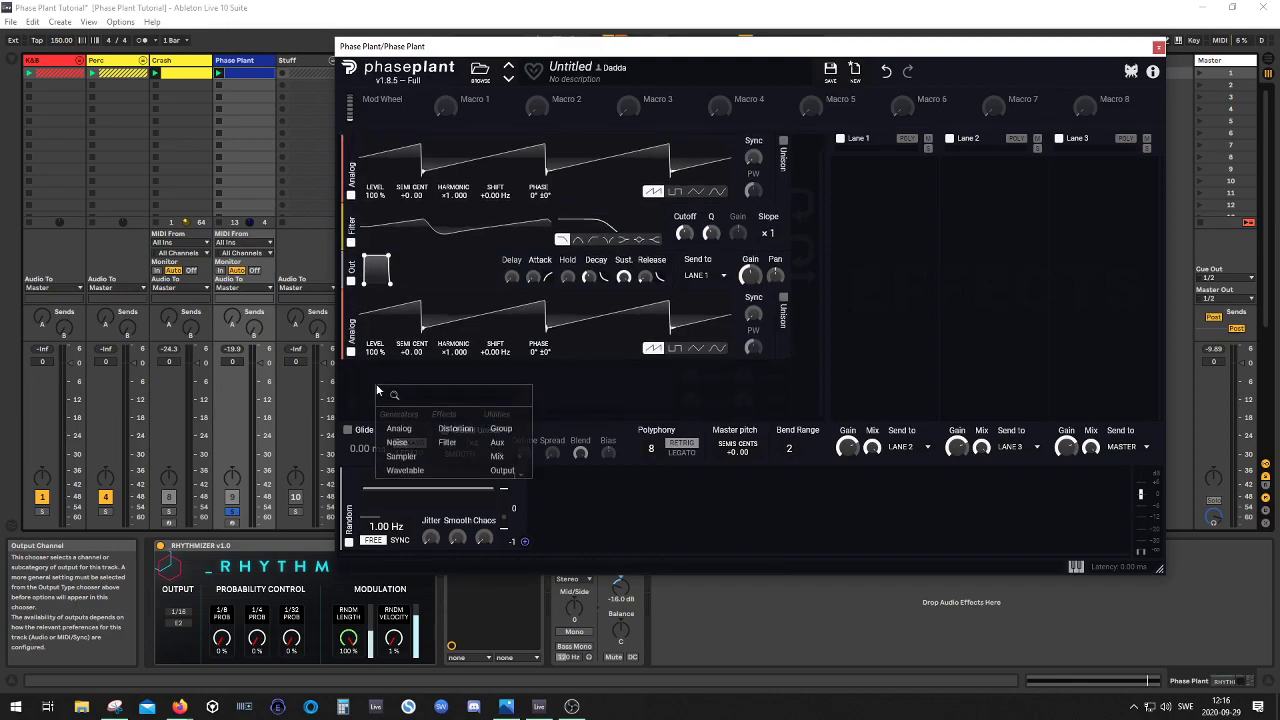
click(416, 436)
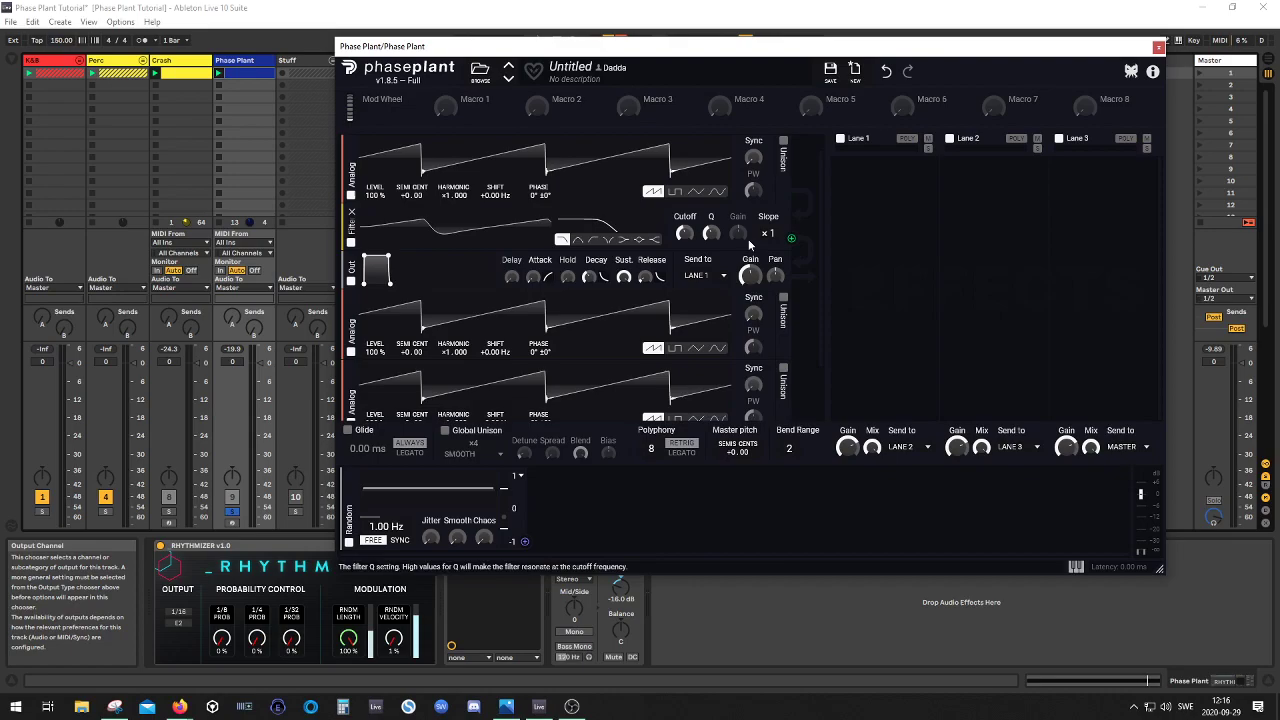
- Try modulating the filter's Cutoff and Q with the second Analog oscillator
scroll(487, 297, up, 1)
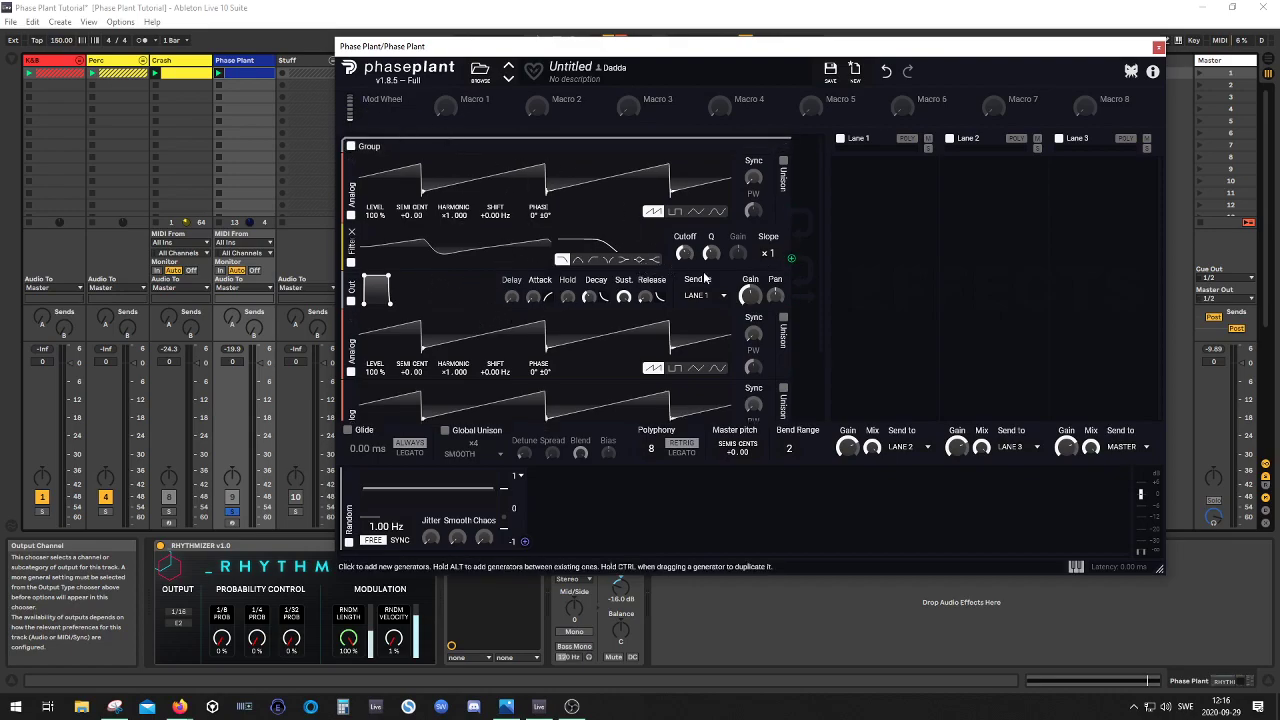
scroll(545, 297, down, 2)
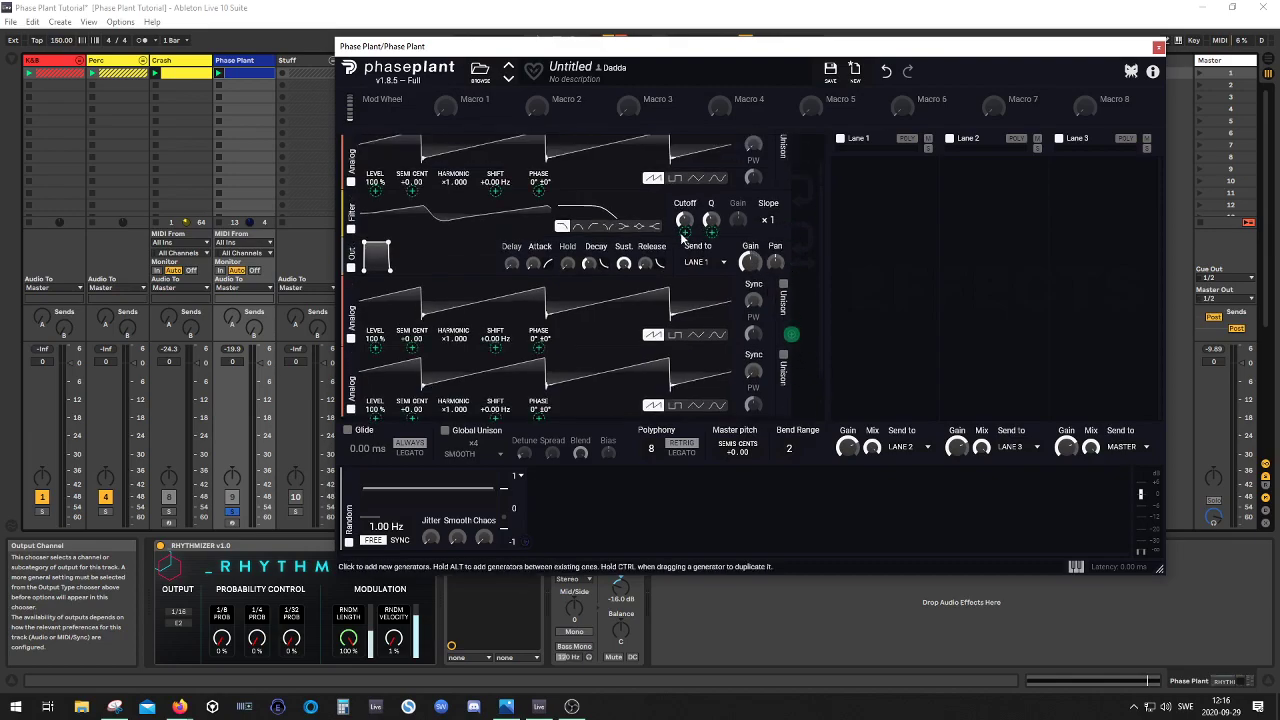
drag(686, 234, 686, 190)
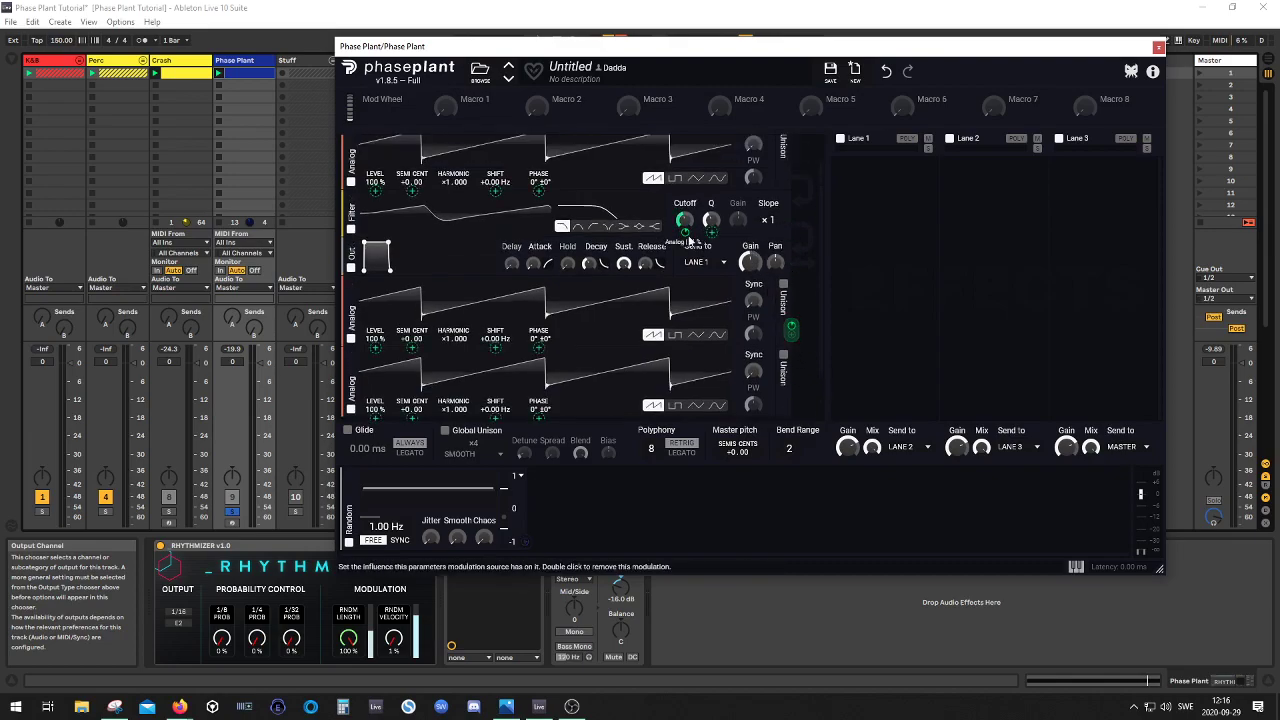
double_click(686, 234)
drag(712, 233, 712, 190)
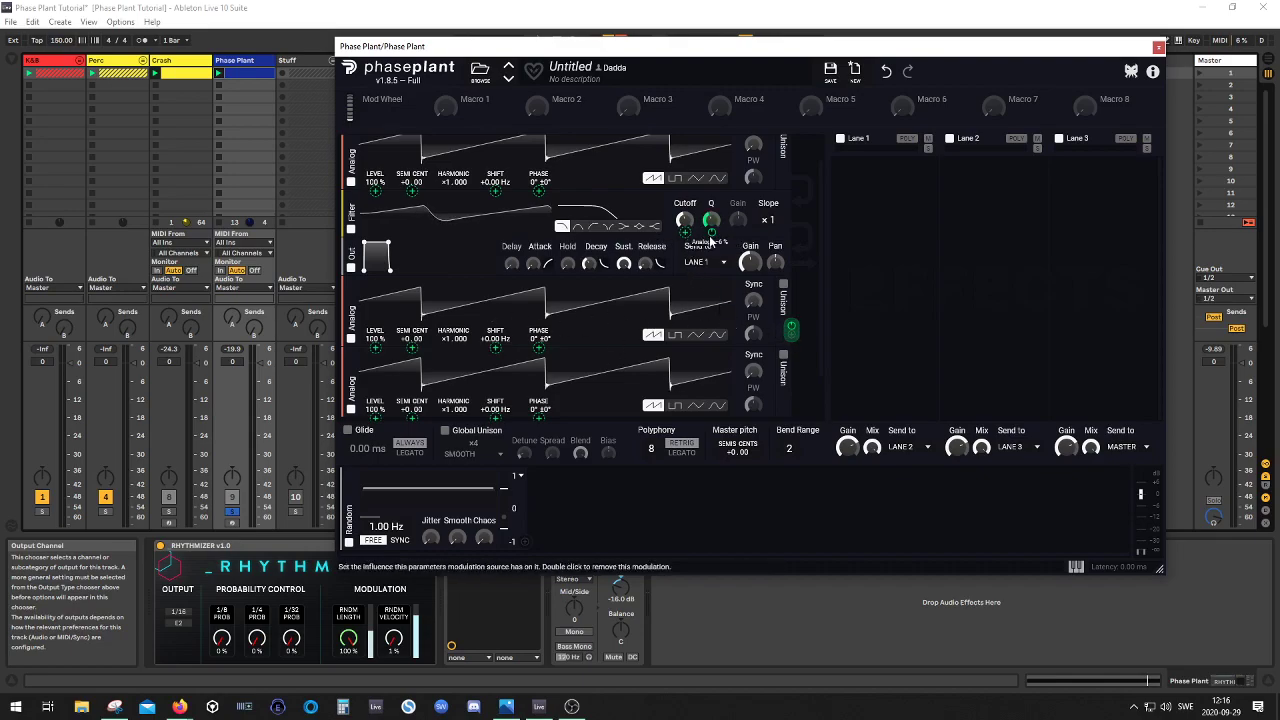
drag(712, 233, 712, 203)
scroll(721, 300, down, 1)
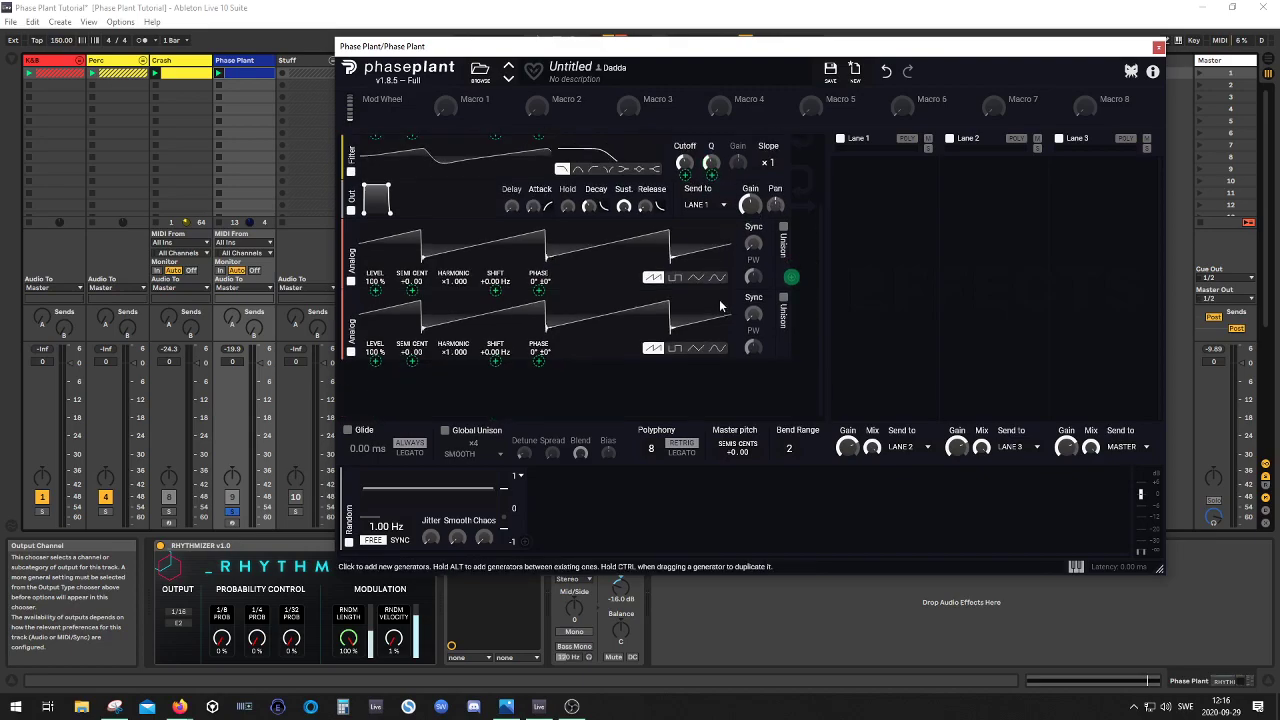
- Try adding a Distortion effect below the Analog generators and displaying its available modulation targets
click(484, 388)
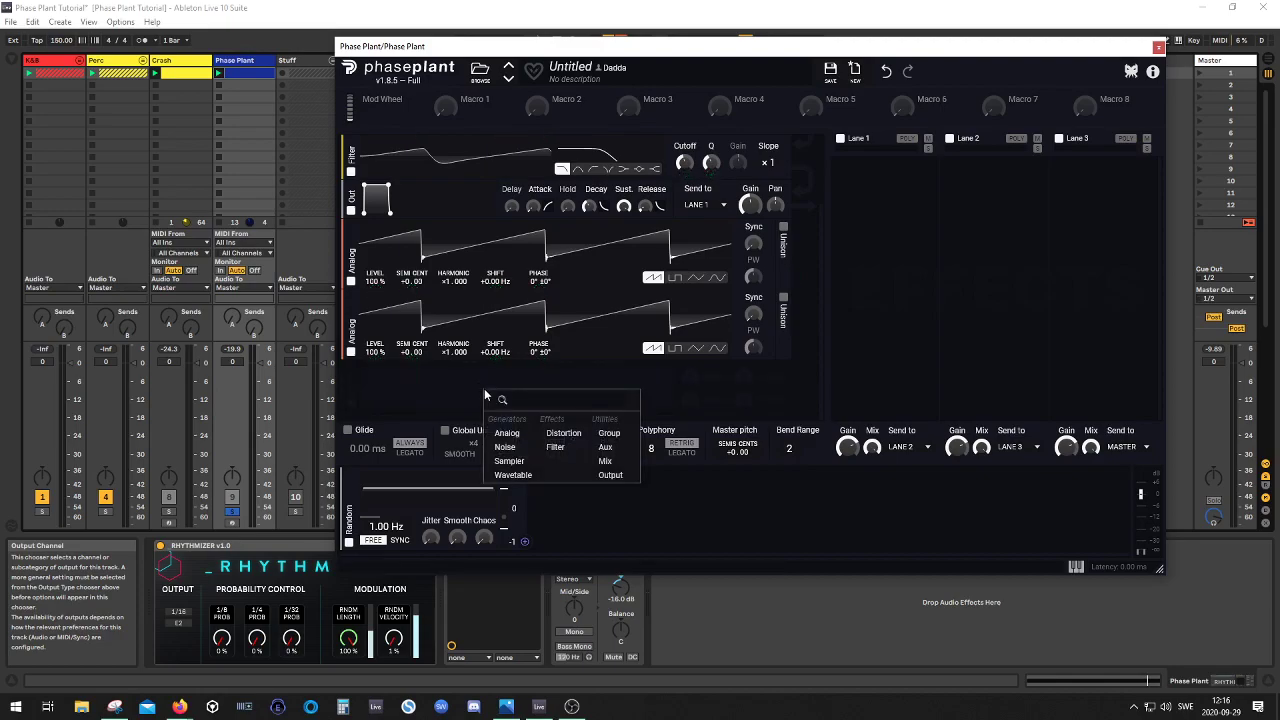
click(566, 433)
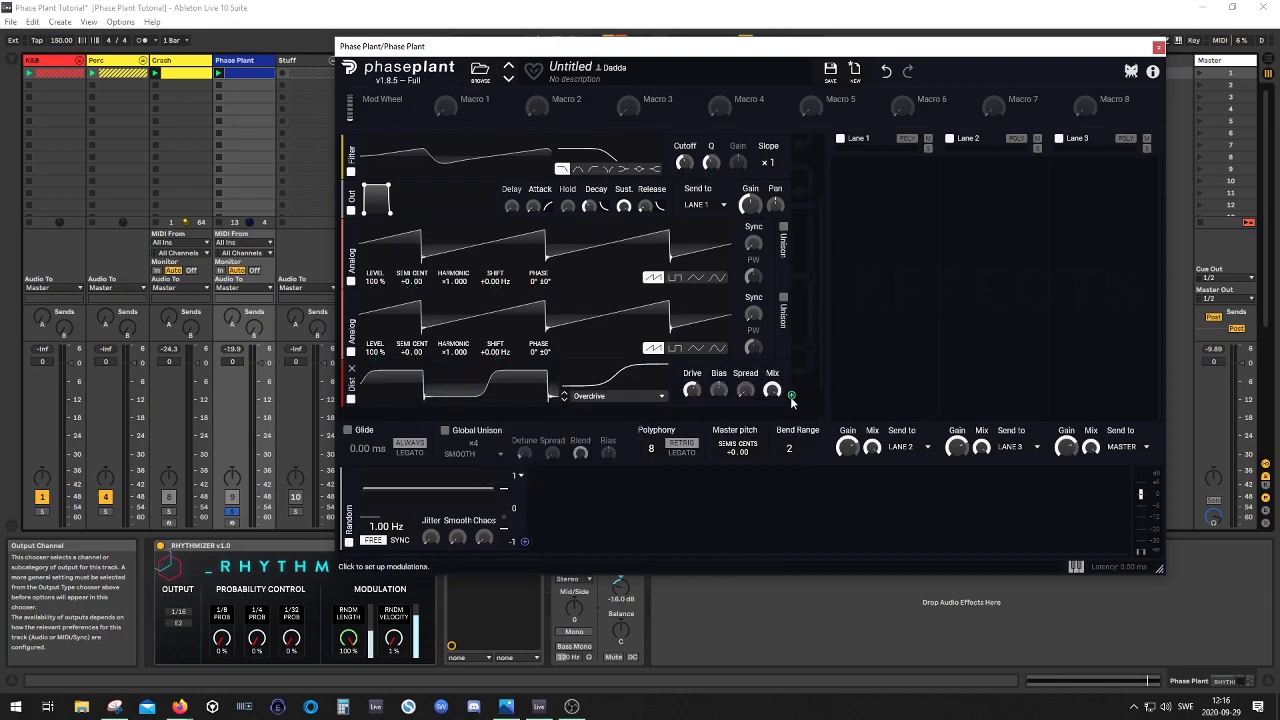
click(791, 397)
scroll(600, 368, up, 2)
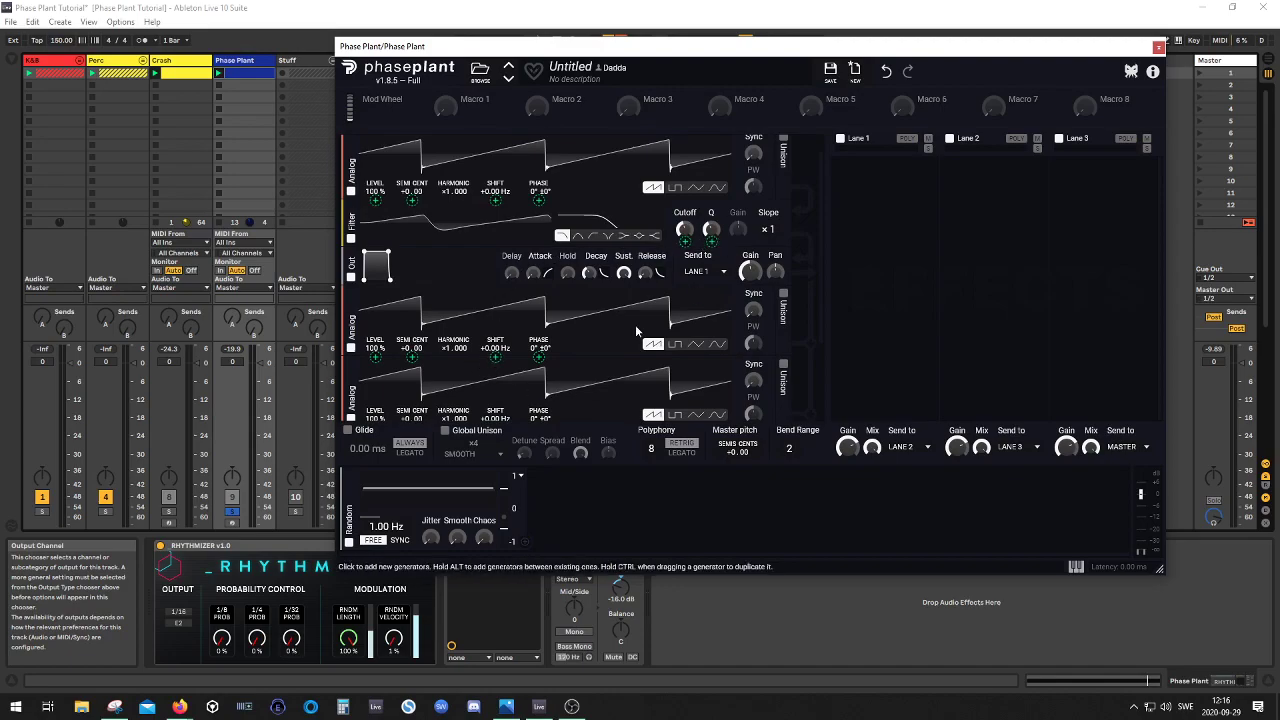
scroll(636, 330, down, 2)
click(352, 336)
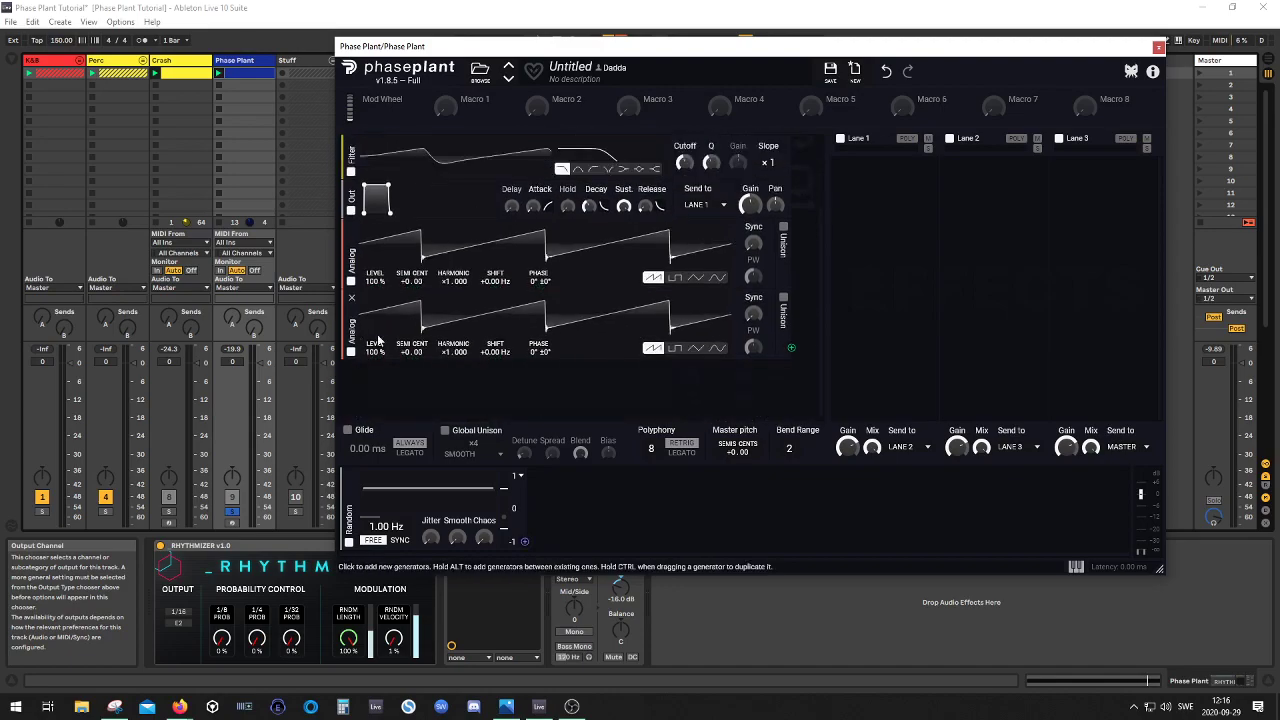
scroll(562, 313, up, 2)
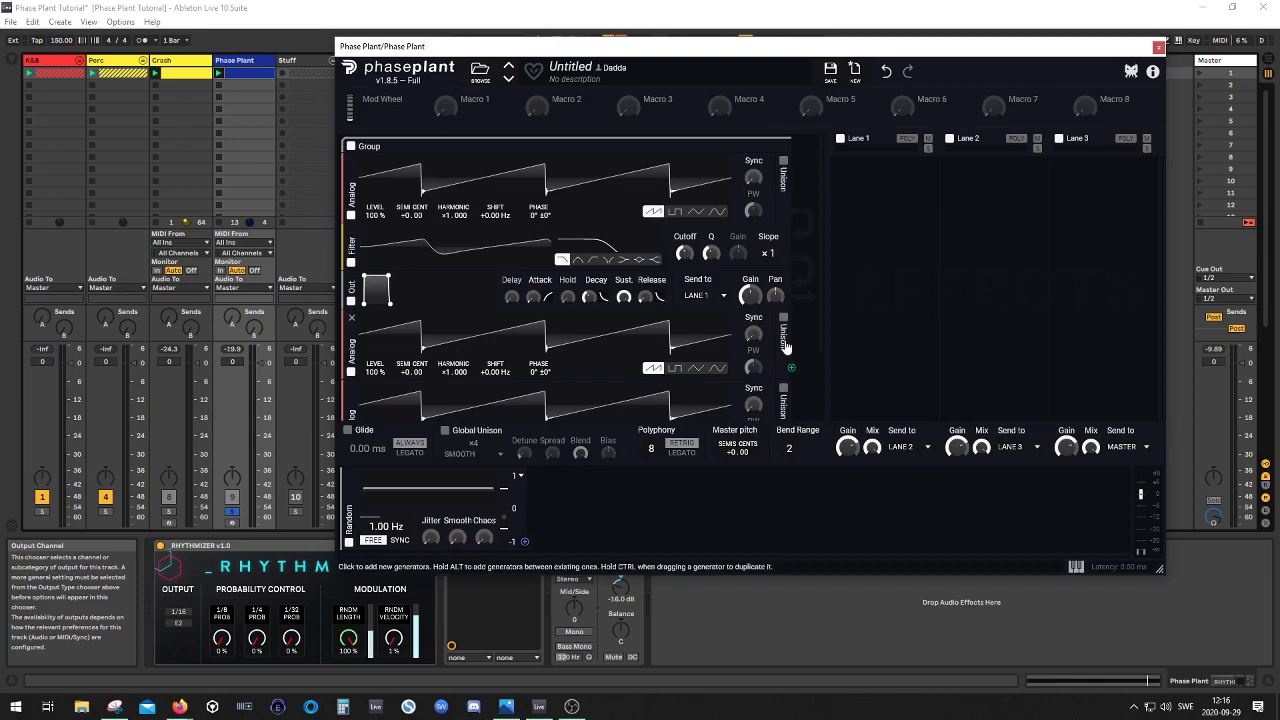
scroll(768, 387, down, 2)
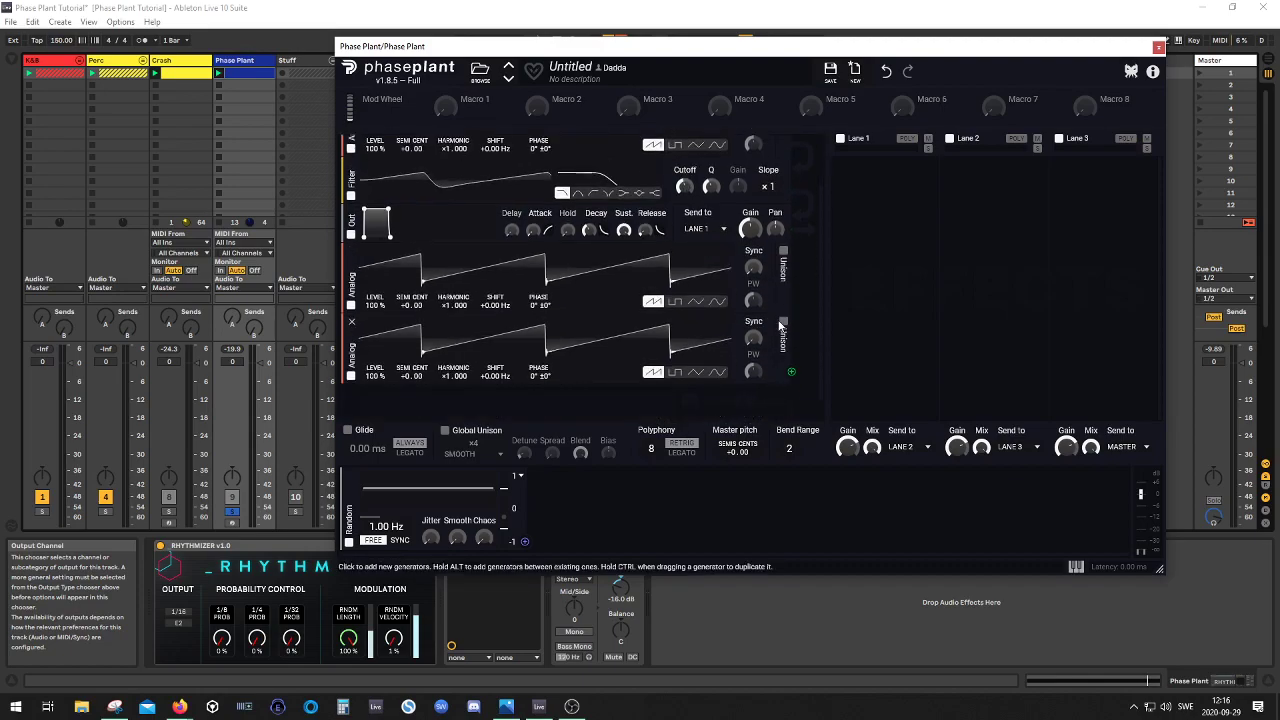
scroll(784, 300, up, 2)
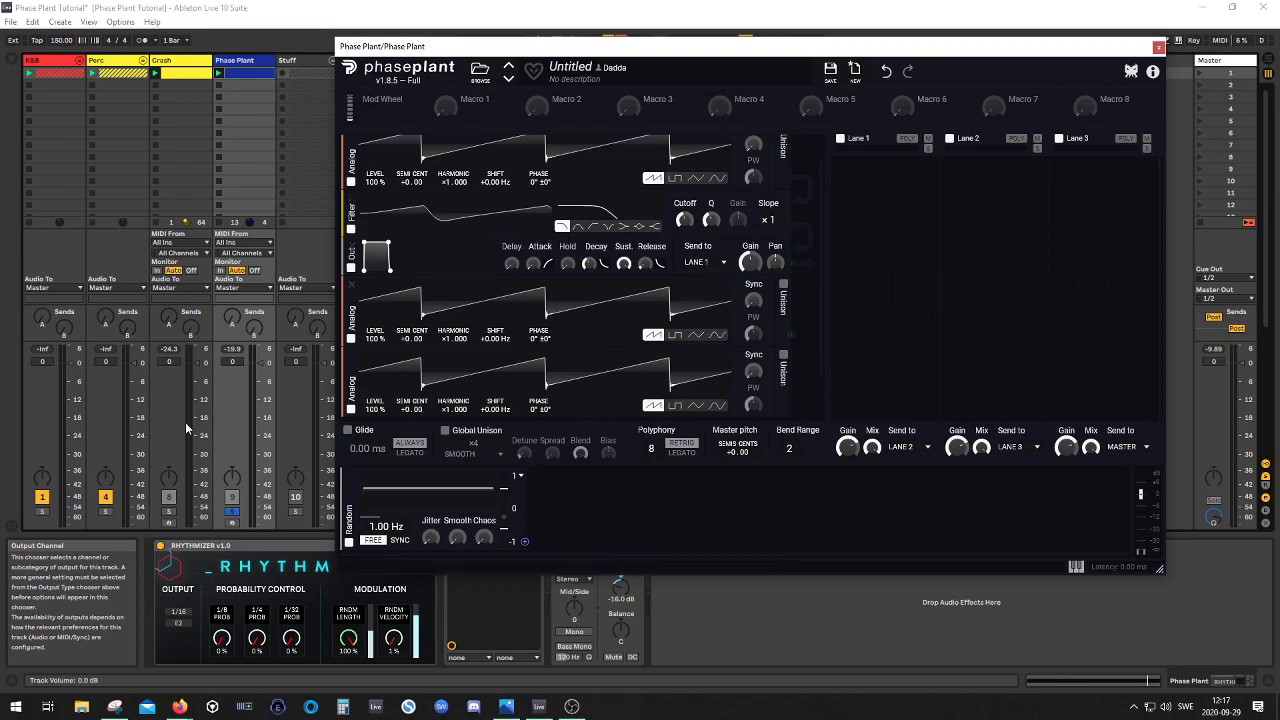
- With playback running, switch the filter to band-pass and adjust its cutoff frequency
key(space)
scroll(733, 238, up, 2)
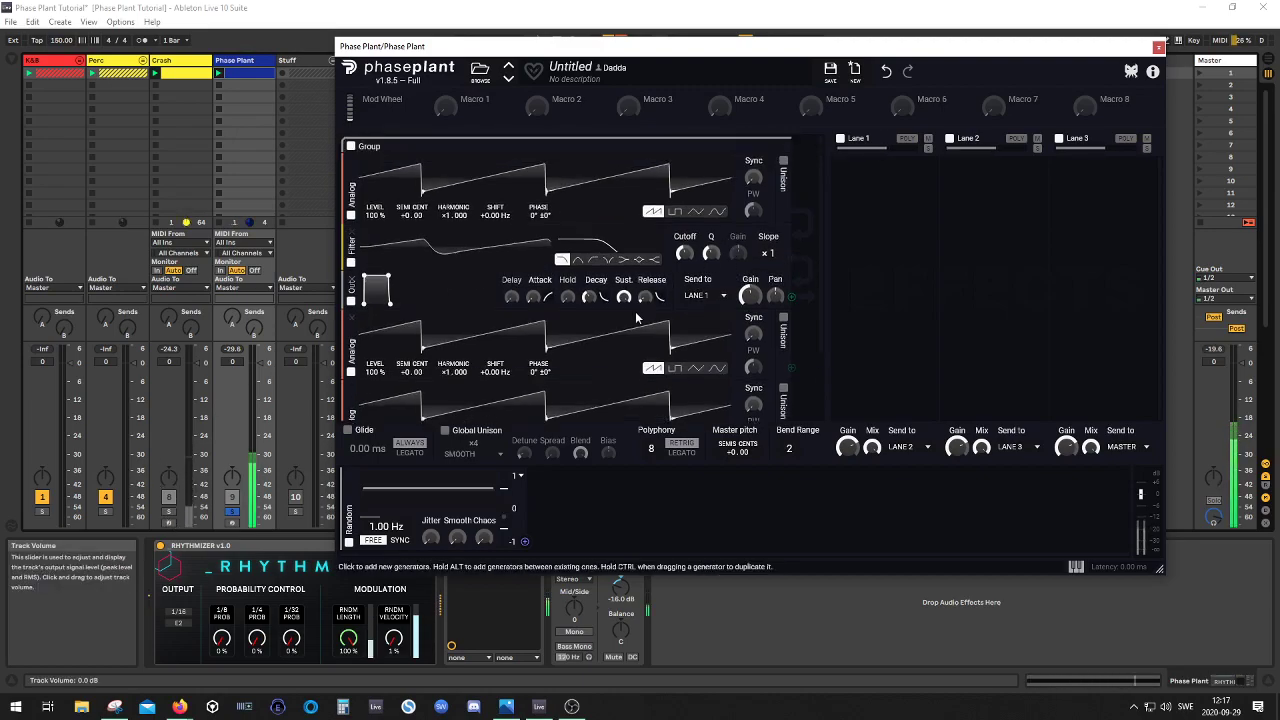
click(578, 260)
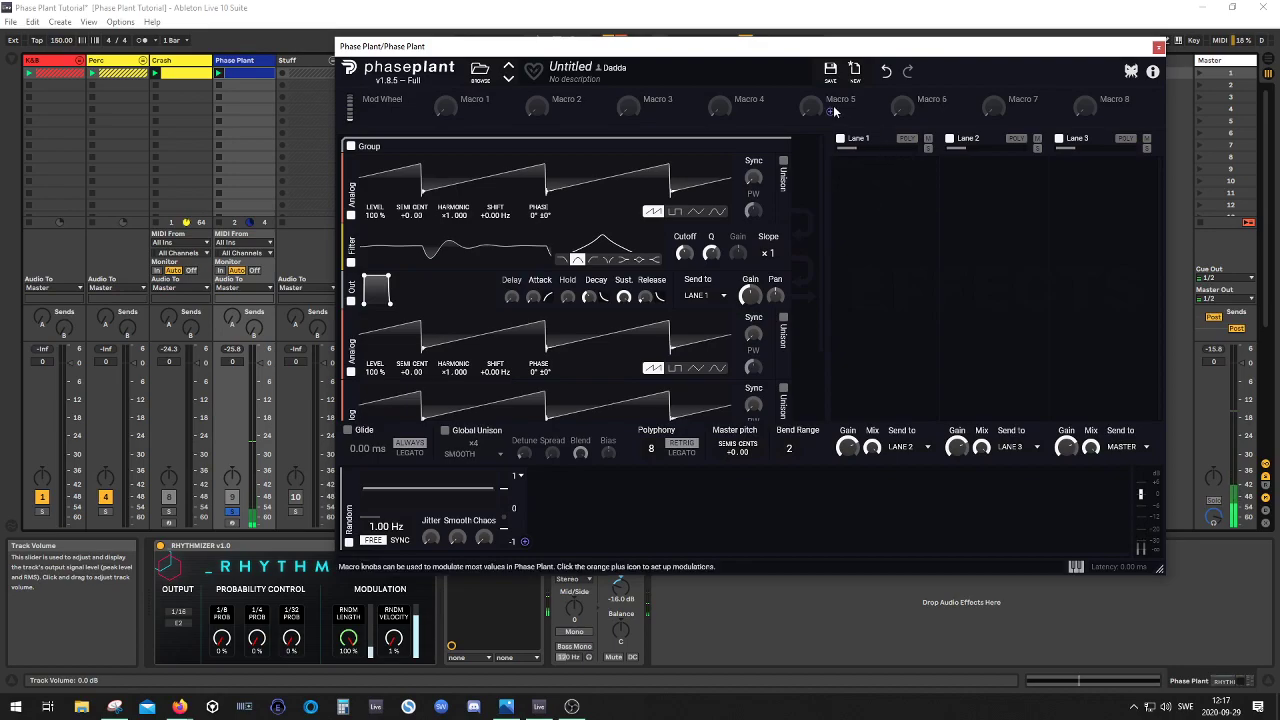
drag(684, 254, 684, 225)
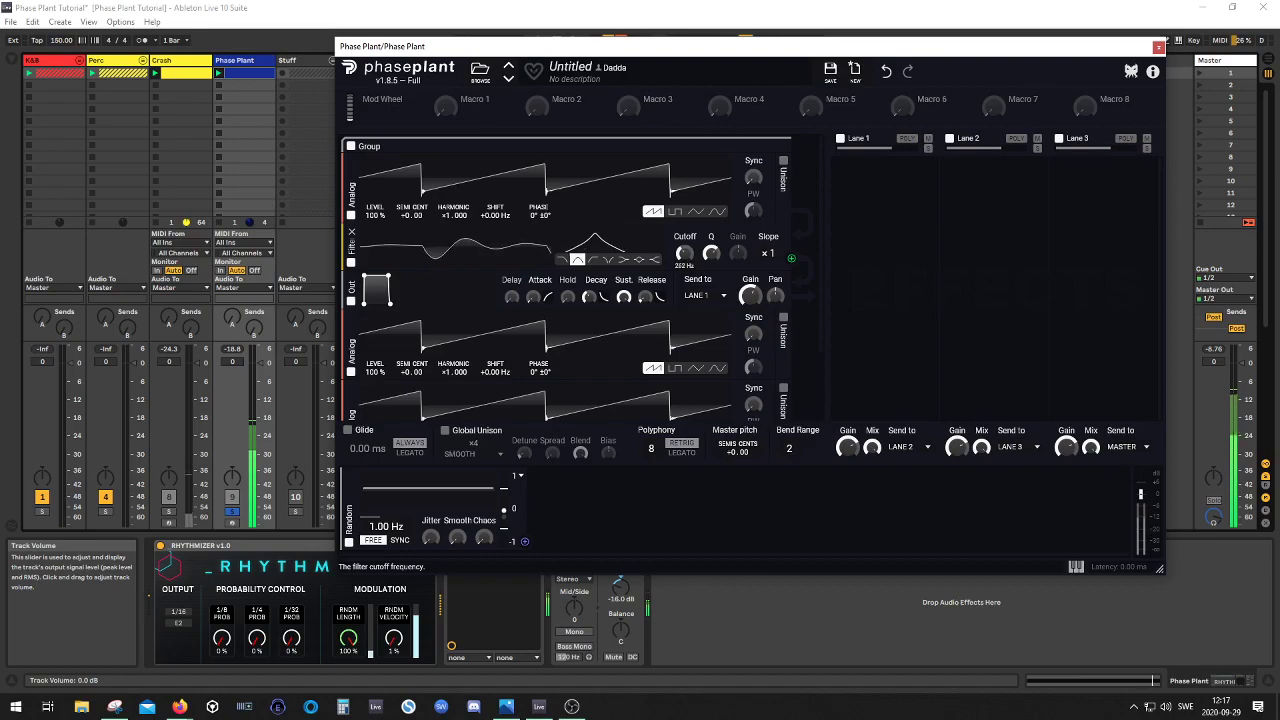
- Add a Slice EQ to Lane 1 and give it a low-cut filter just above 100 Hz
click(886, 190)
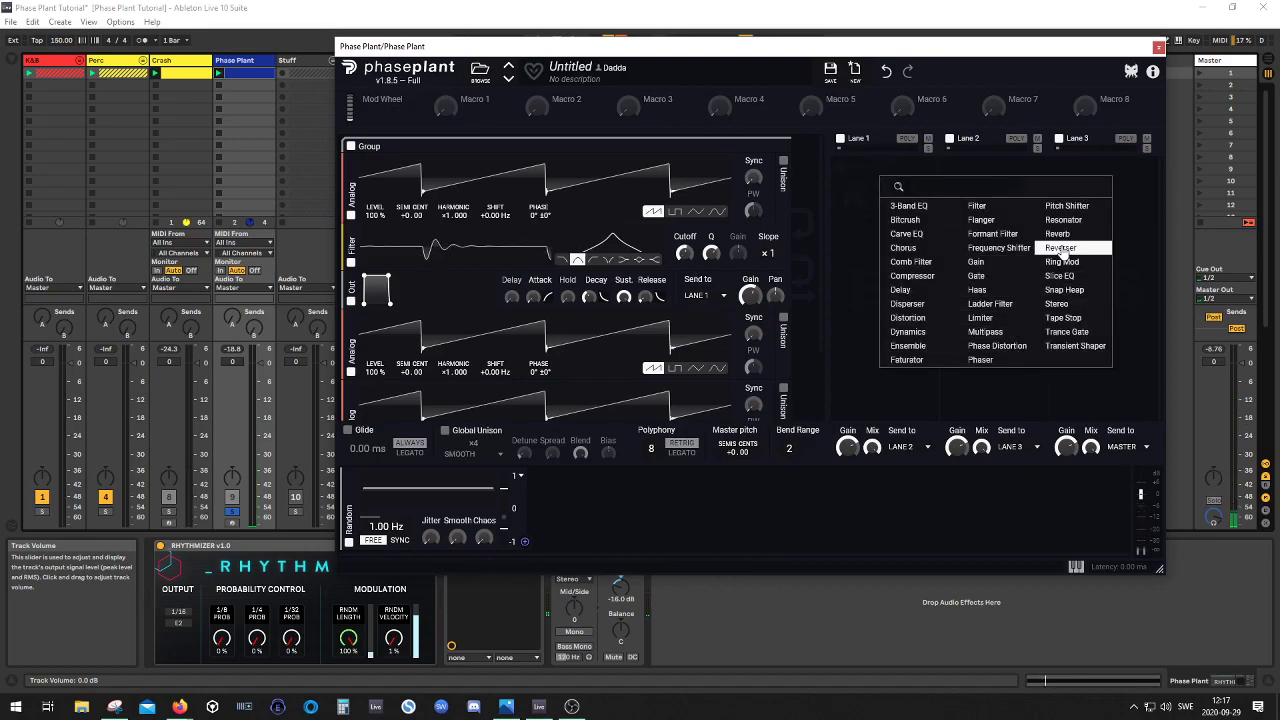
click(1059, 275)
click(922, 193)
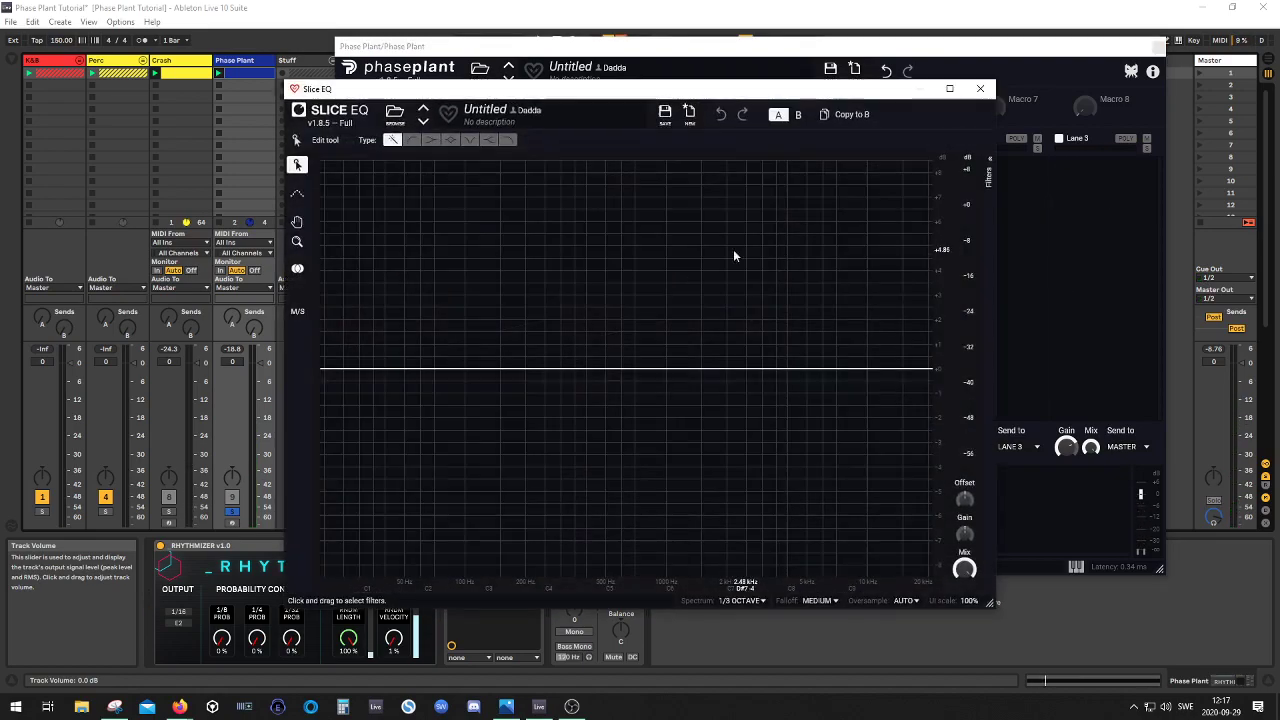
double_click(440, 369)
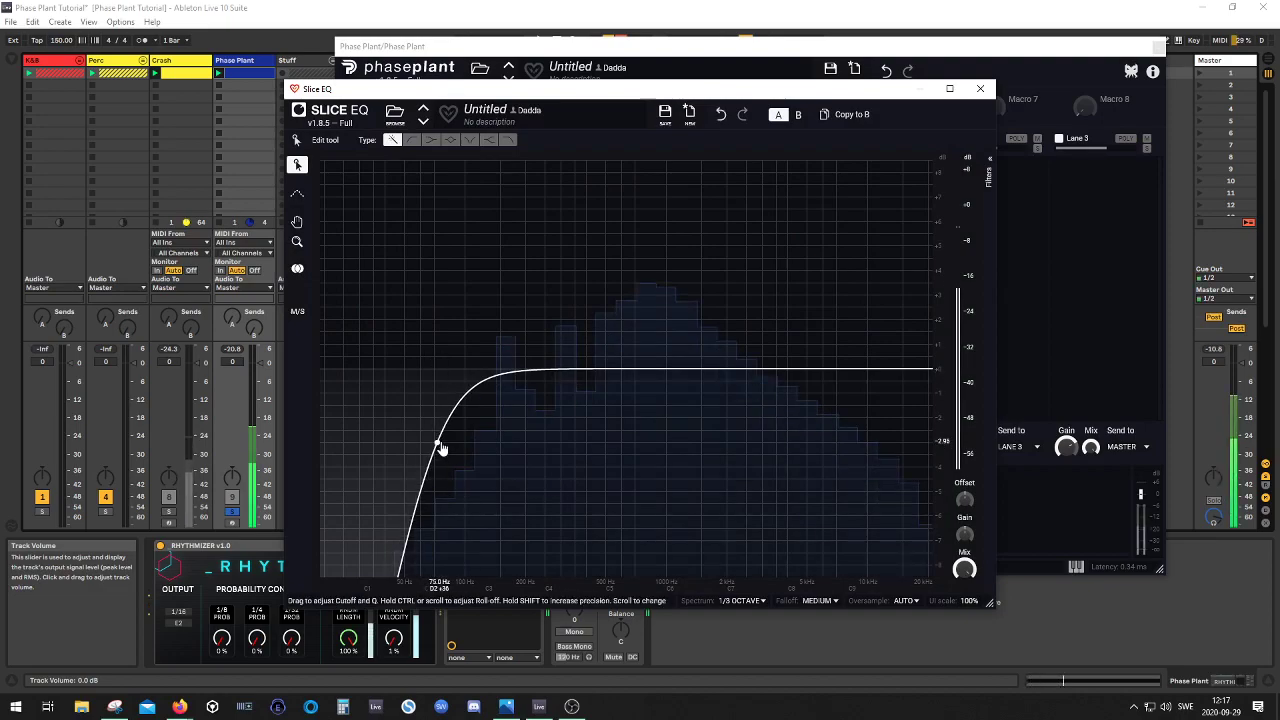
drag(442, 449, 480, 435)
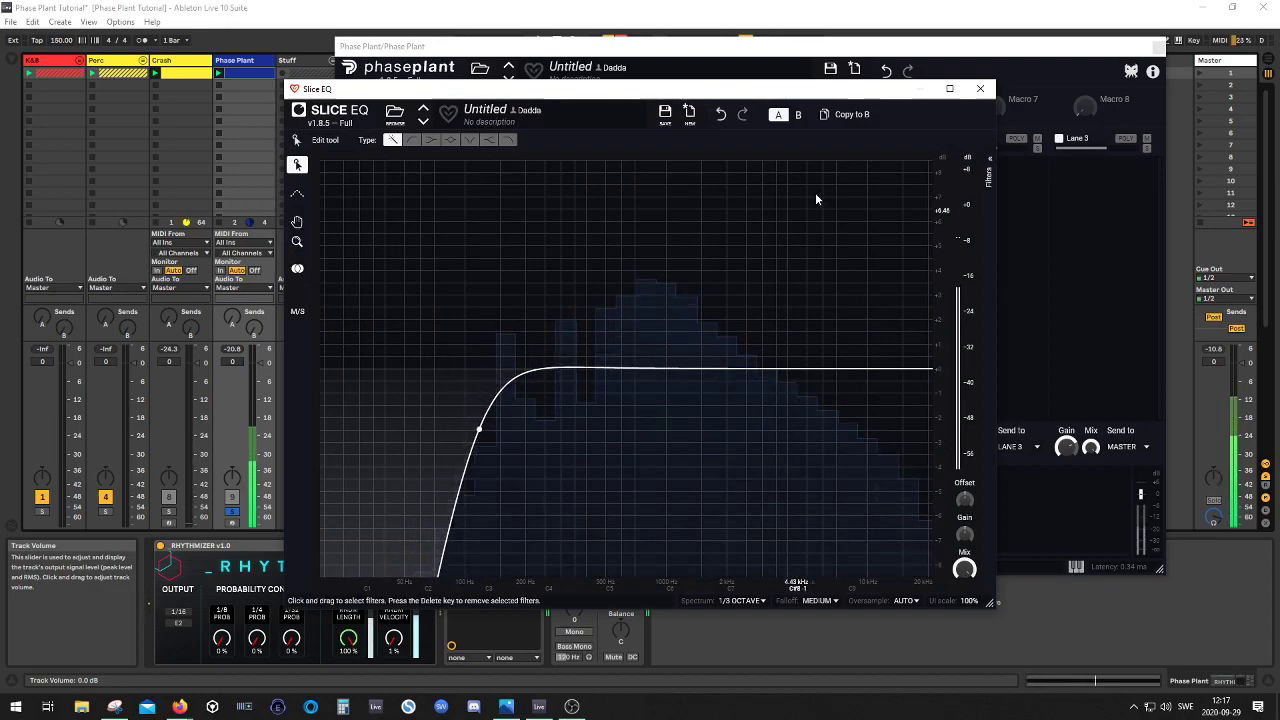
click(980, 88)
- Add a high-cut filter at the upper end of the Lane 1 Slice EQ's curve
click(922, 188)
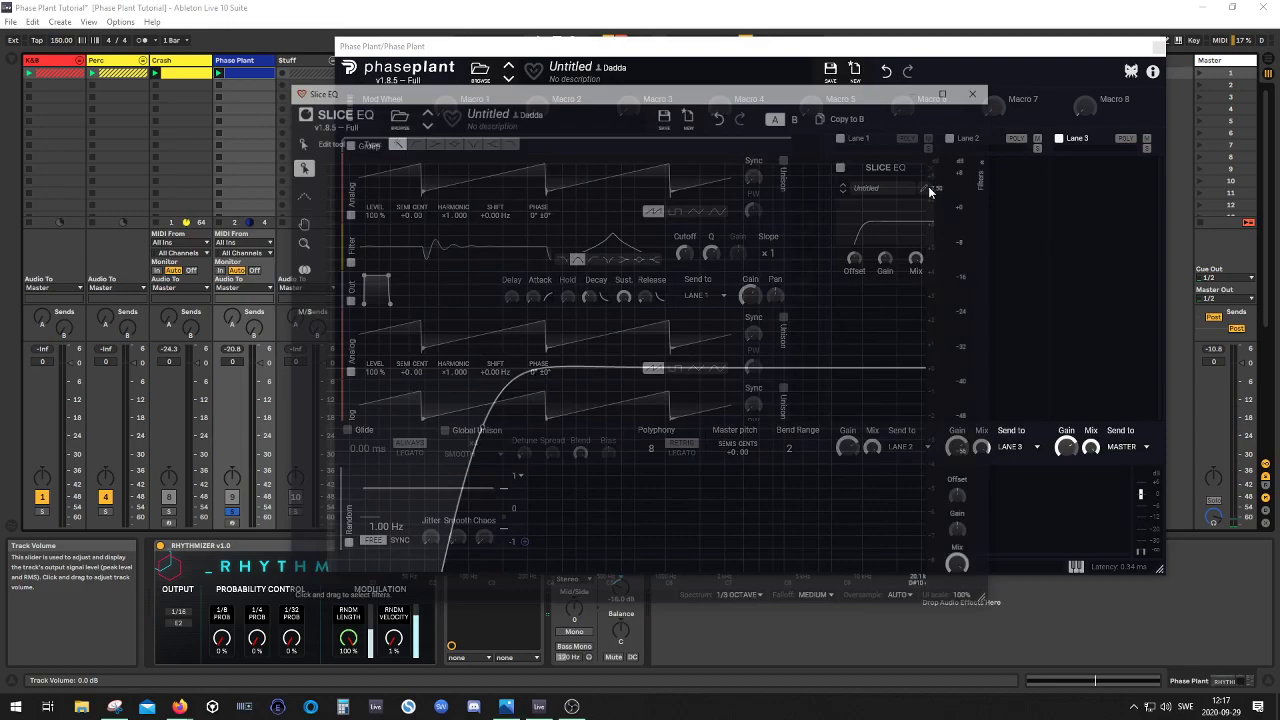
double_click(928, 374)
drag(928, 380, 874, 371)
click(980, 88)
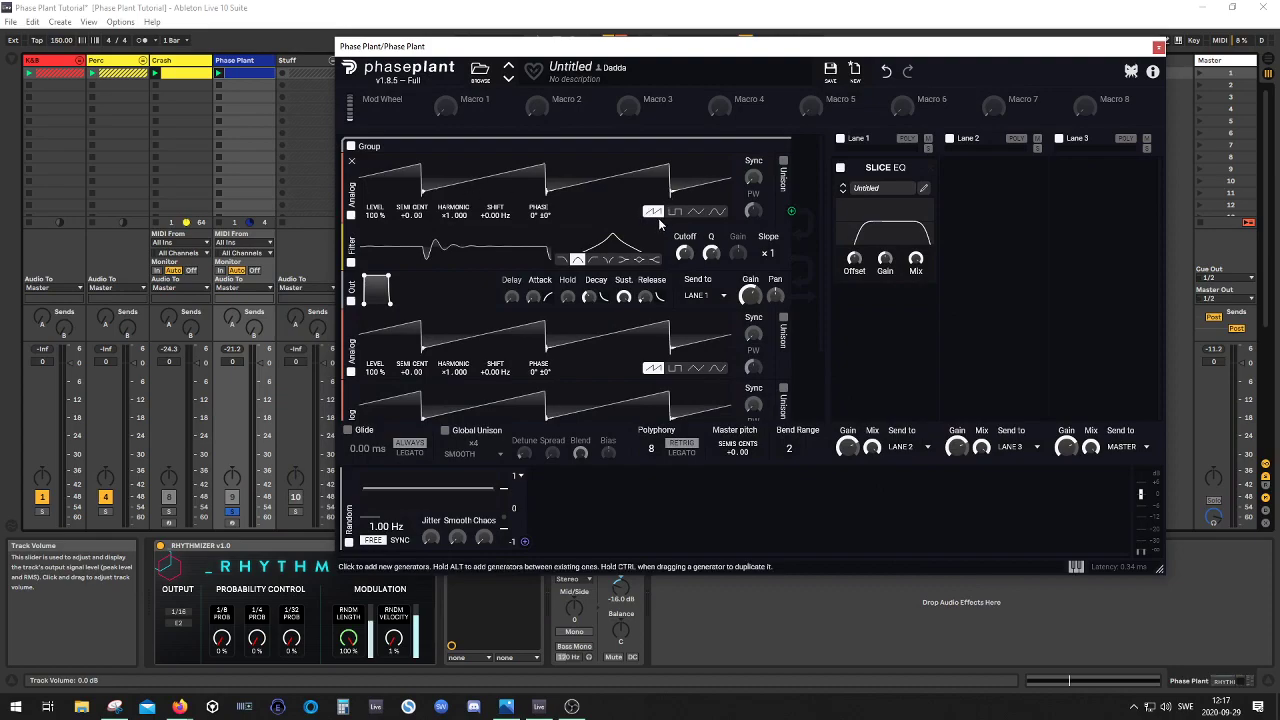
- Set the second Analog oscillator to a pulse wave and use it to modulate the first Analog's Shift
scroll(658, 222, down, 1)
scroll(658, 237, down, 2)
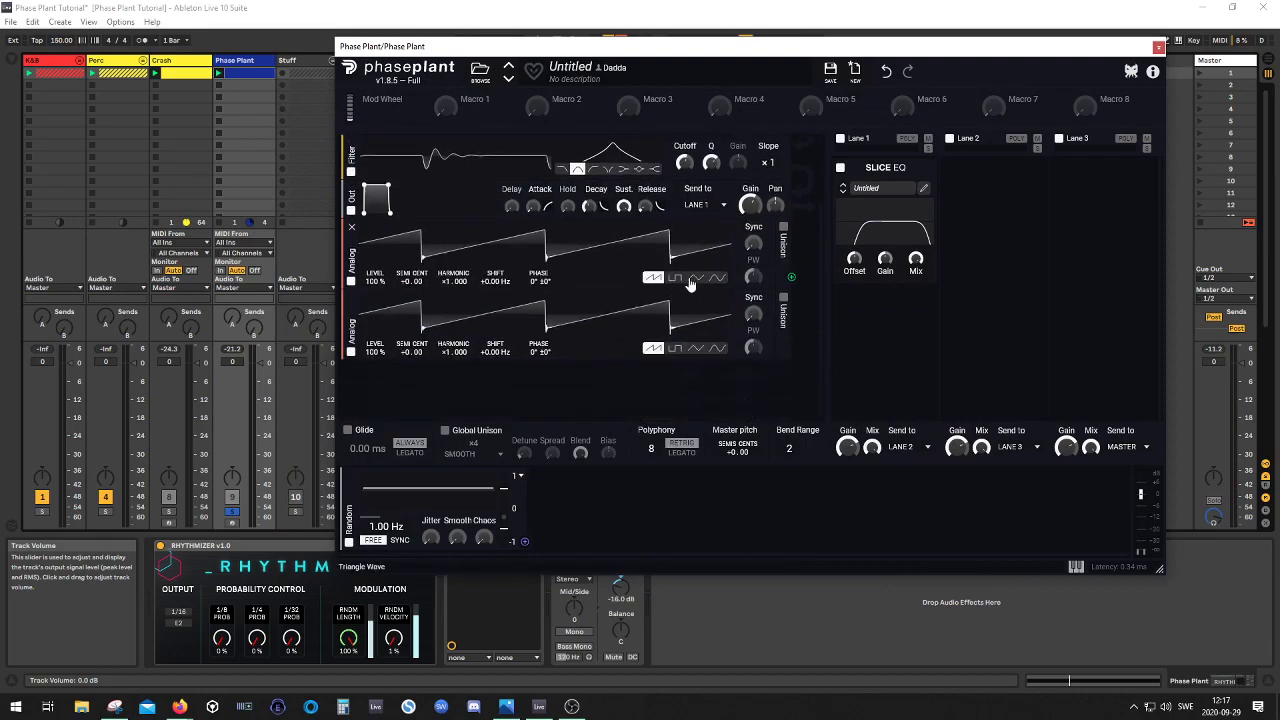
click(676, 277)
scroll(785, 360, up, 3)
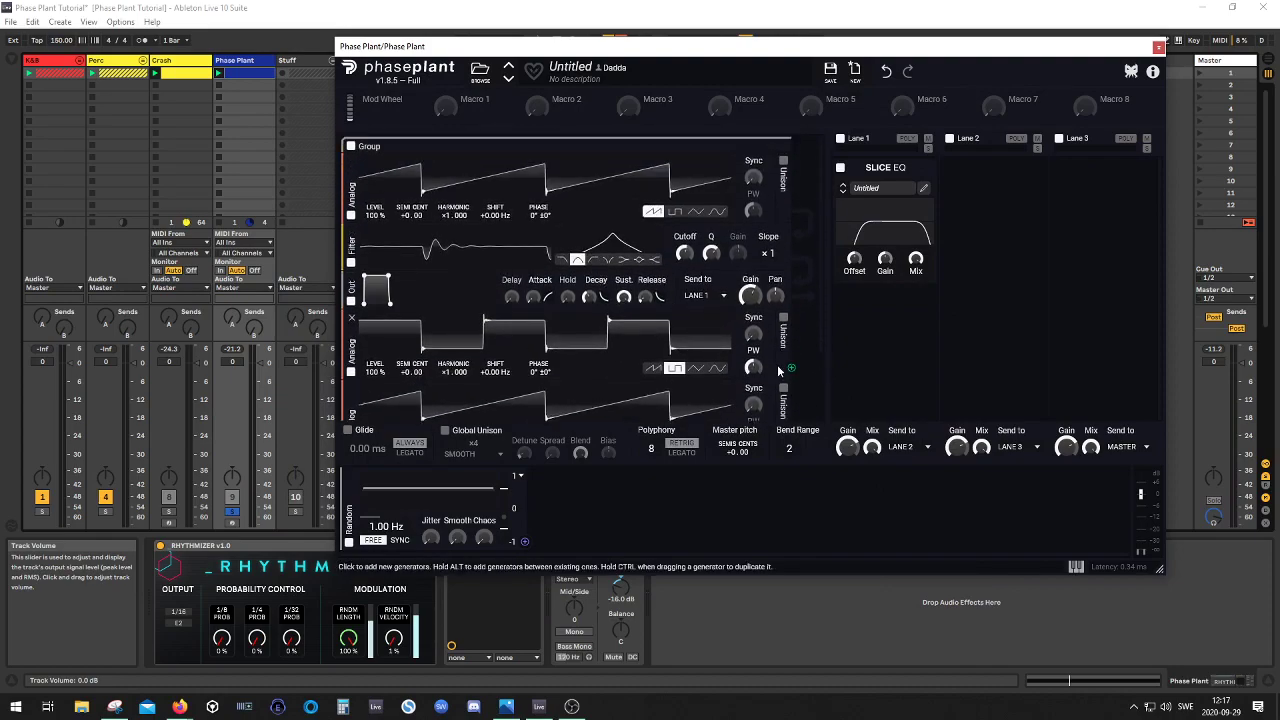
click(792, 368)
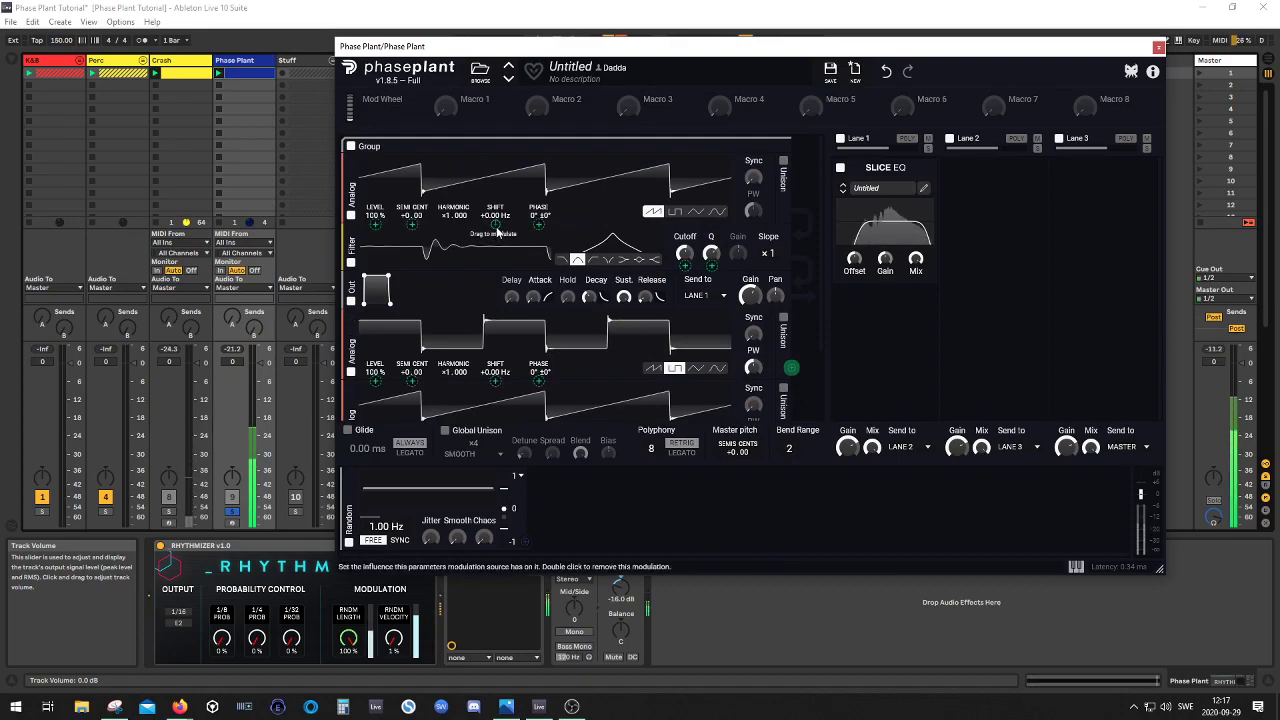
drag(496, 225, 496, 175)
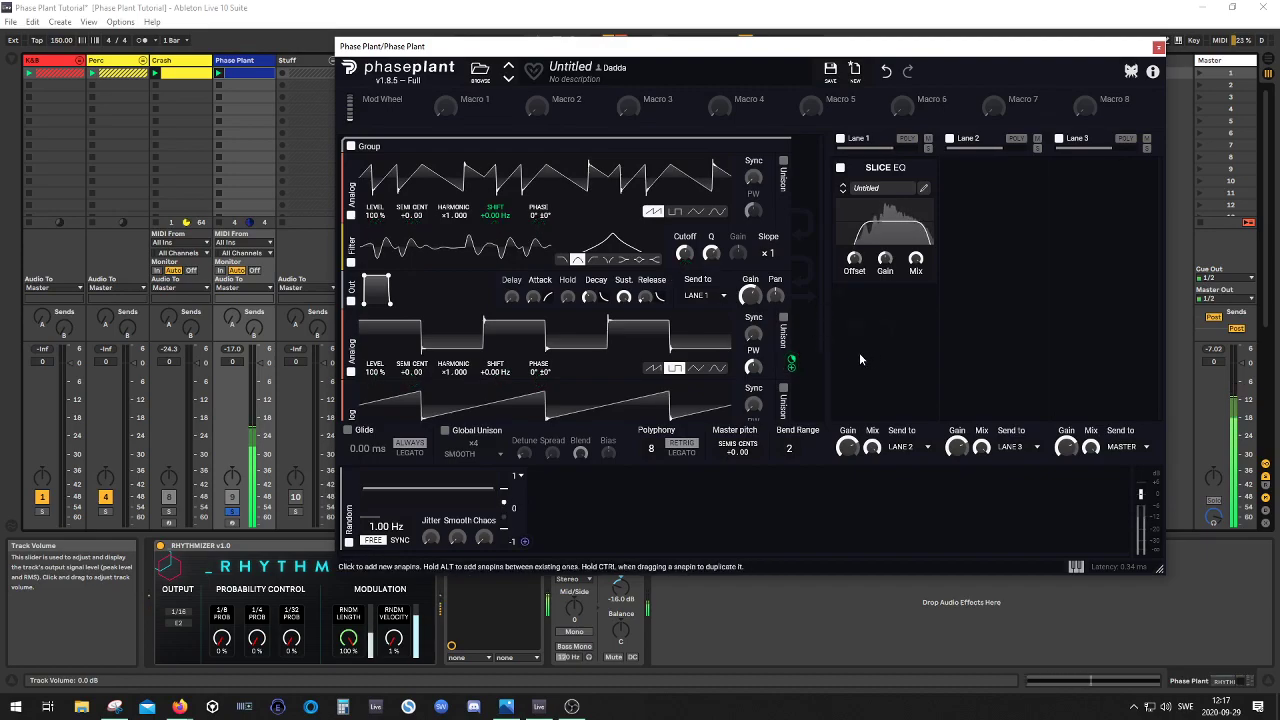
- Set the third Analog oscillator to a sine wave and use it to modulate the first Analog's Phase
scroll(733, 375, down, 1)
click(717, 405)
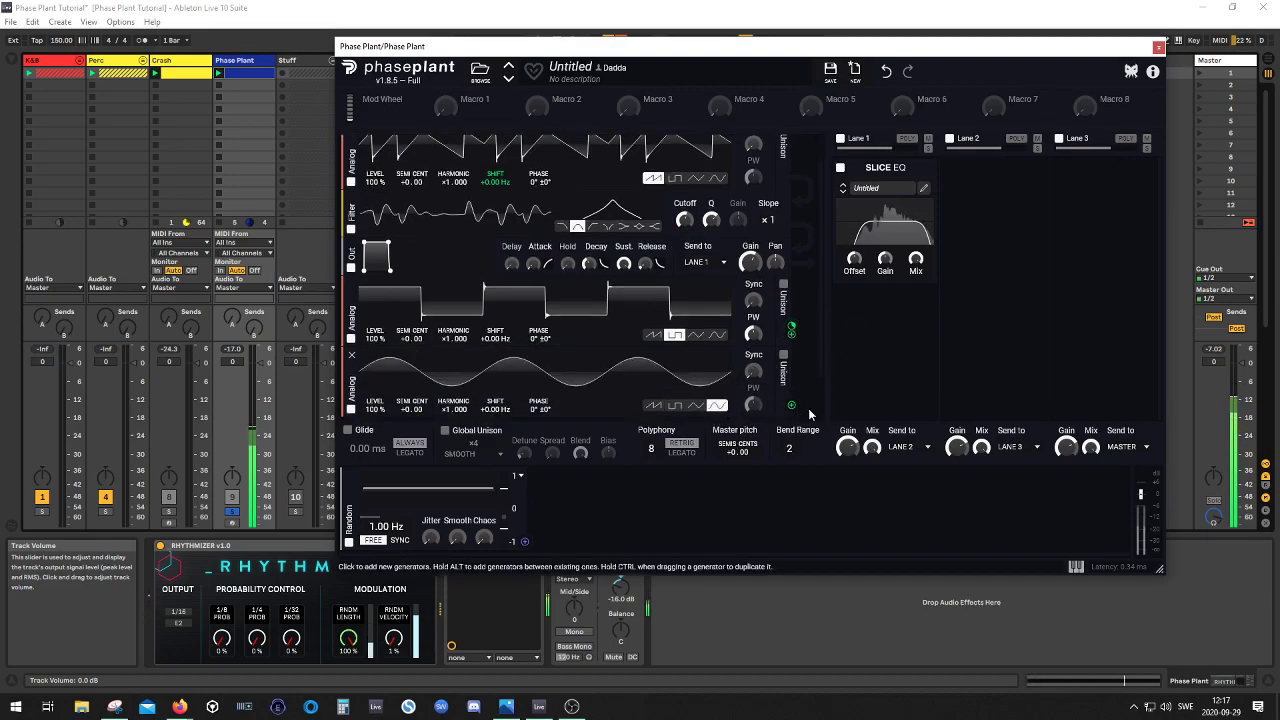
drag(791, 405, 539, 190)
scroll(490, 288, up, 1)
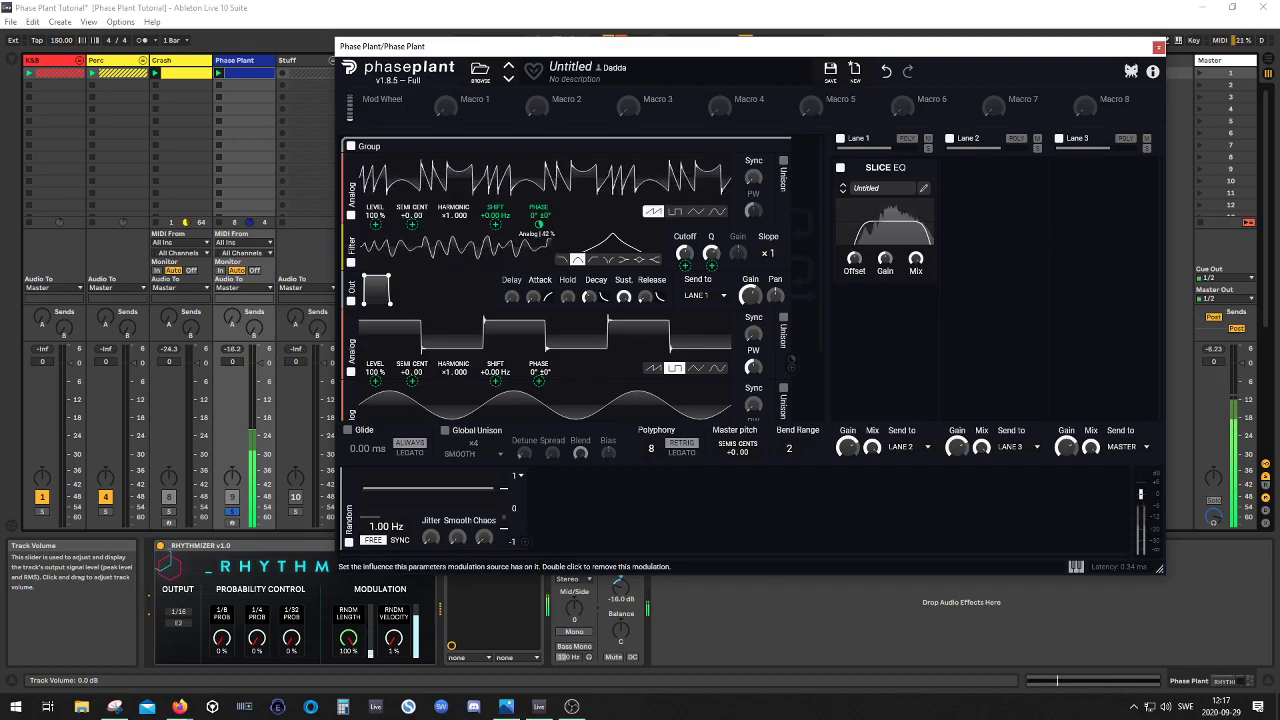
scroll(679, 283, down, 1)
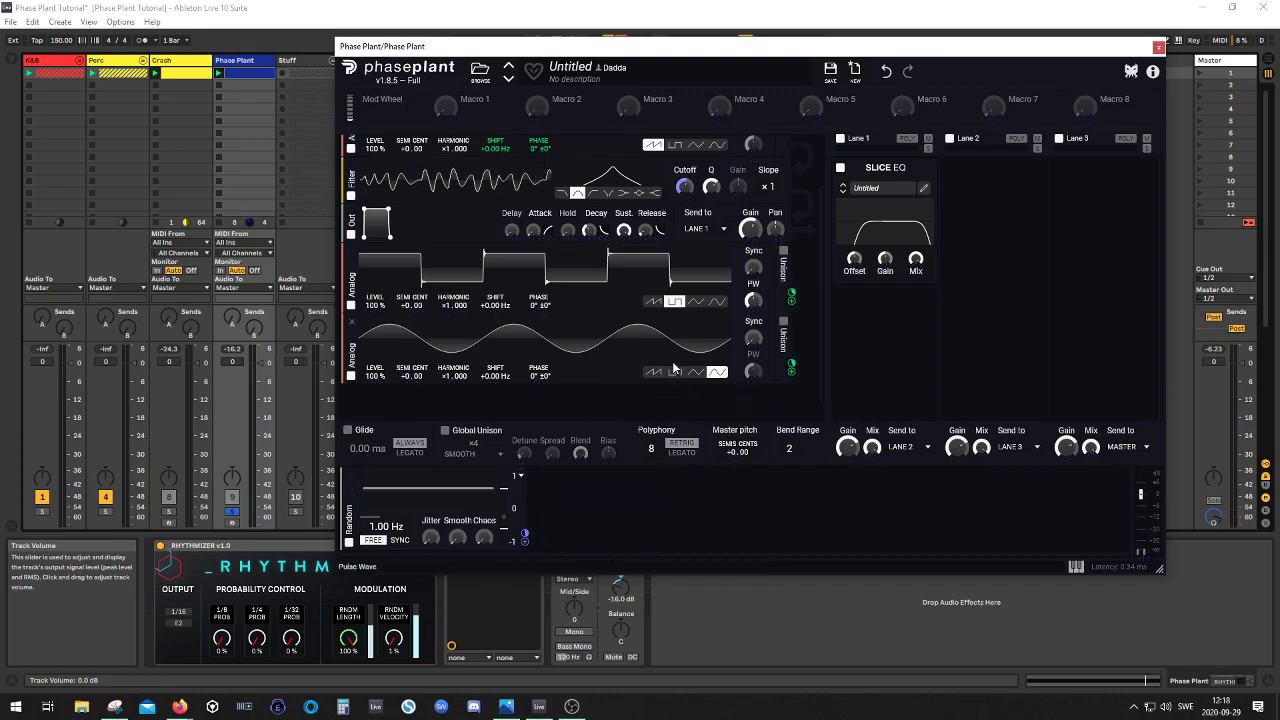
- Tune all three Analog oscillators to -12.00 semitones and slightly lengthen the release of the Out envelope
scroll(685, 190, up, 1)
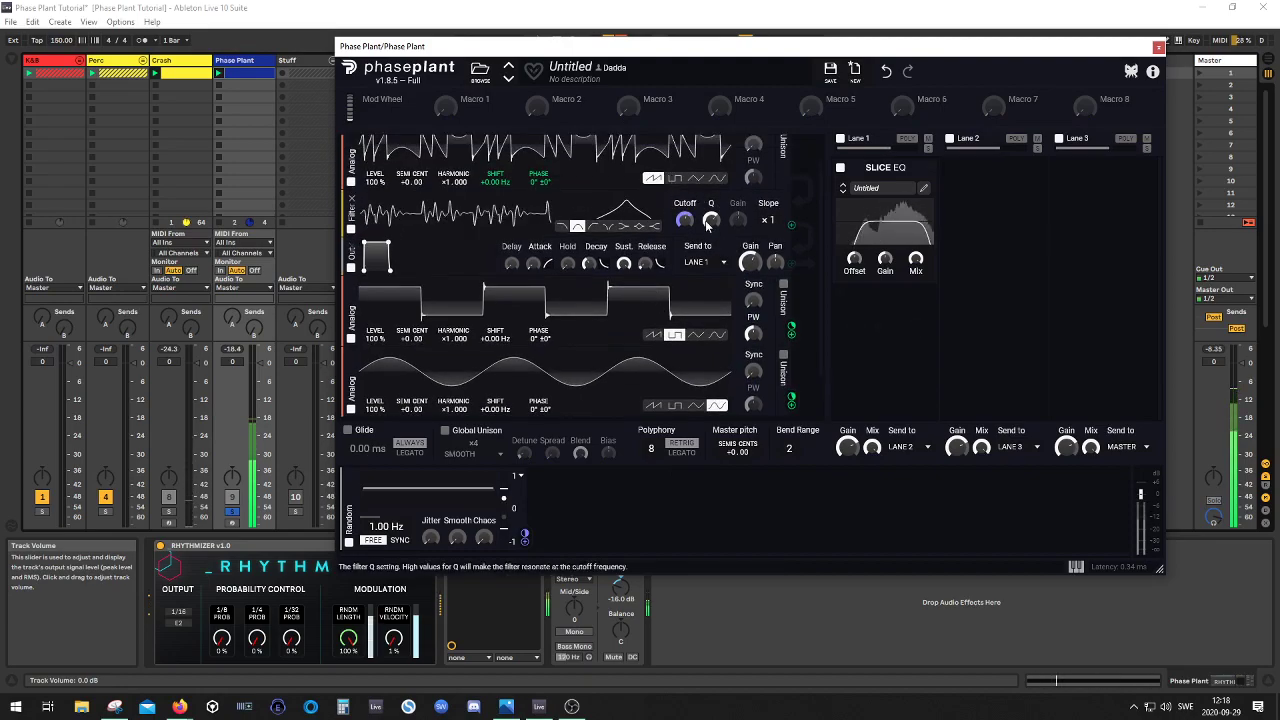
drag(415, 188, 415, 250)
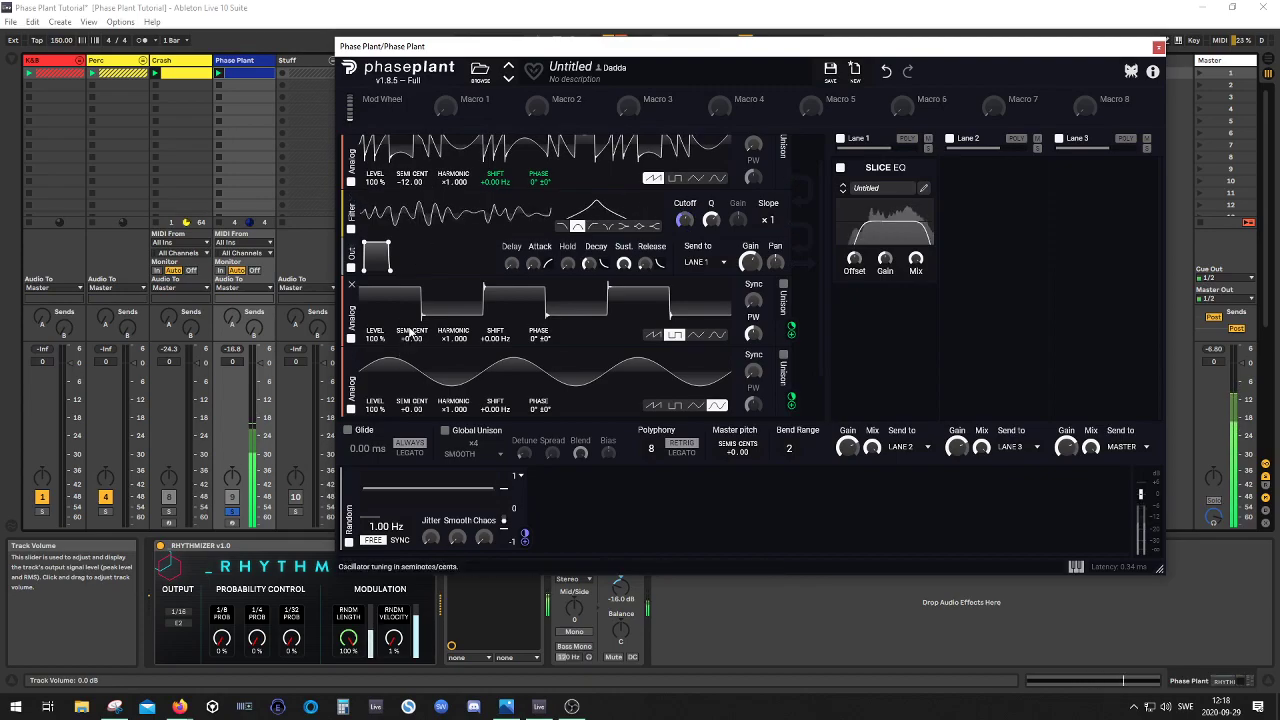
drag(411, 337, 411, 395)
scroll(420, 345, down, 2)
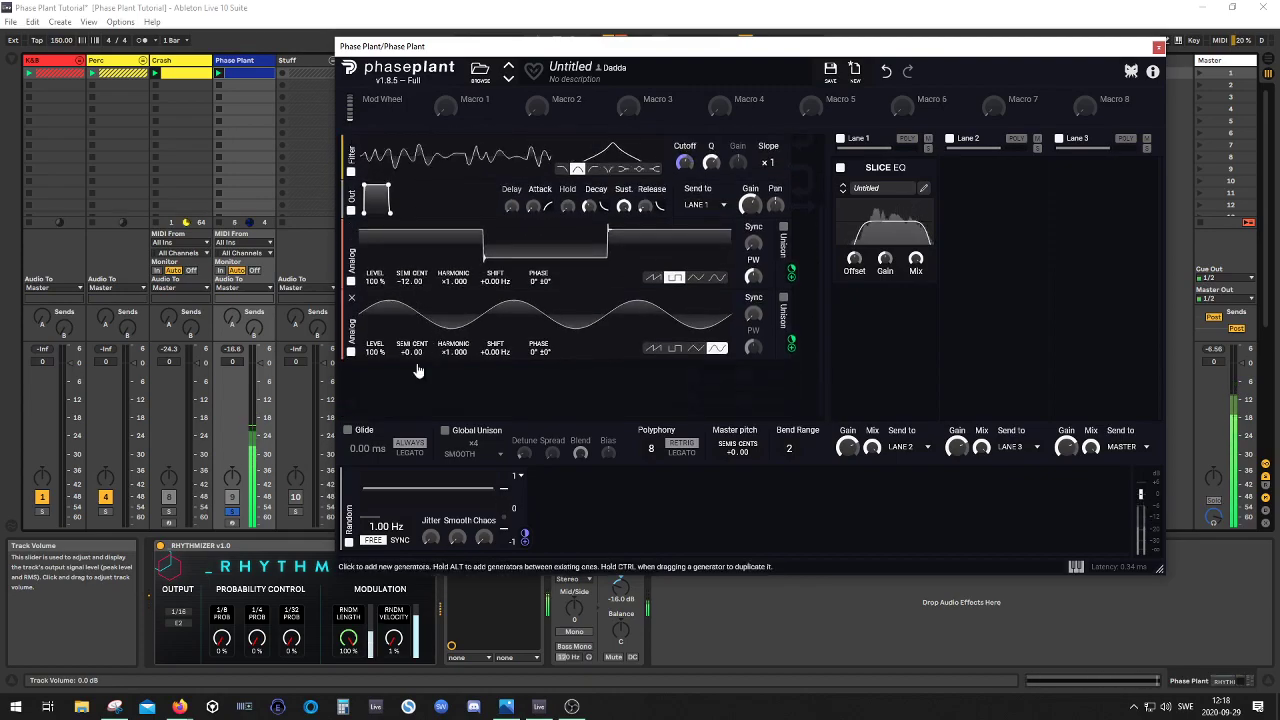
drag(413, 347, 413, 407)
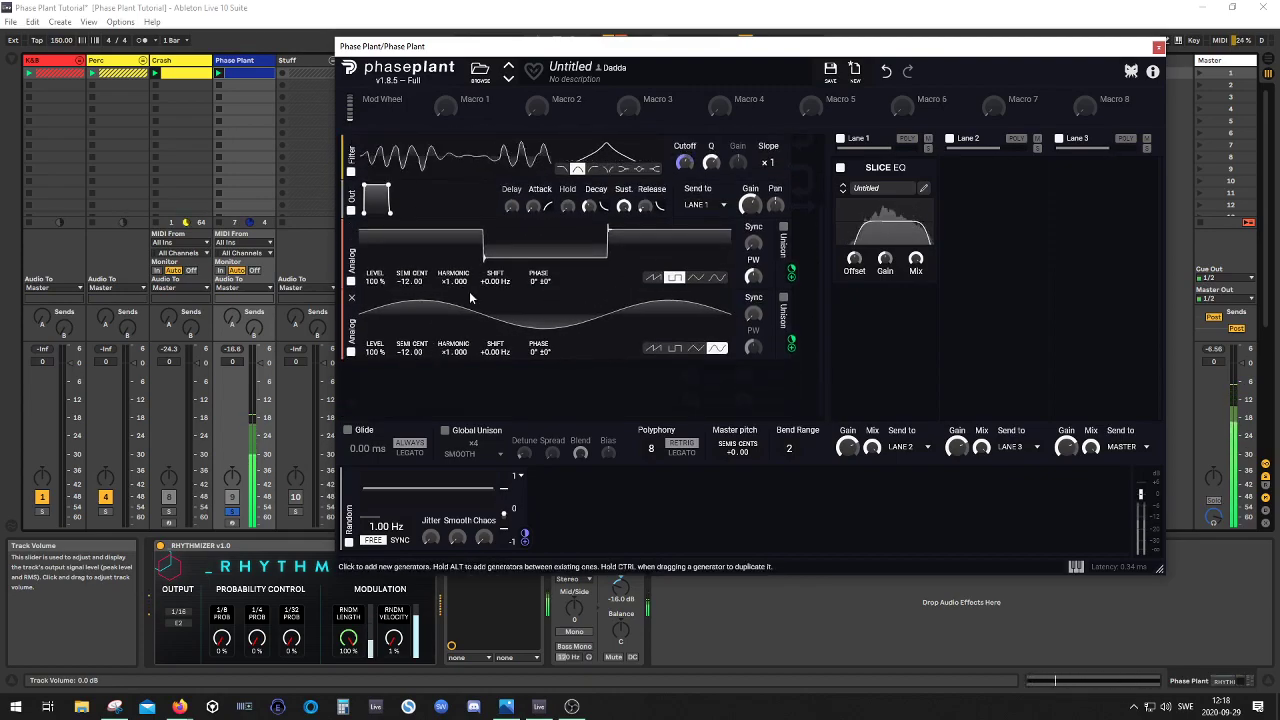
scroll(490, 302, up, 2)
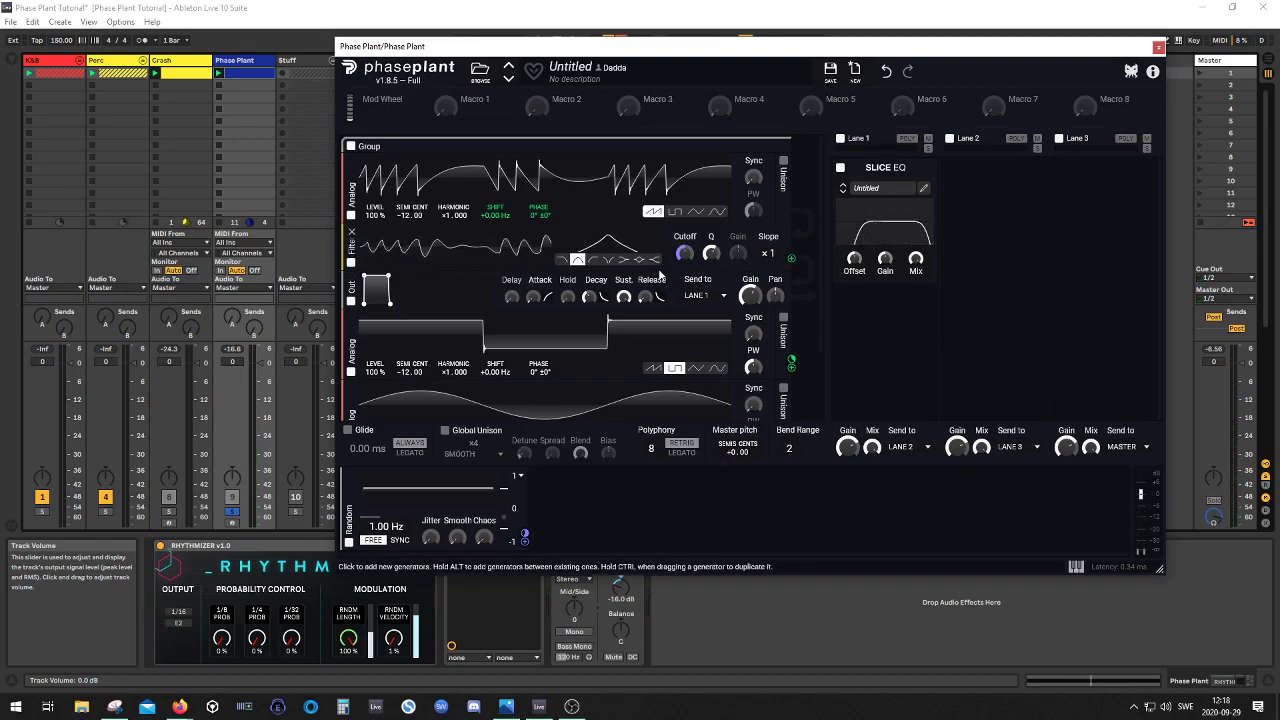
drag(646, 298, 646, 297)
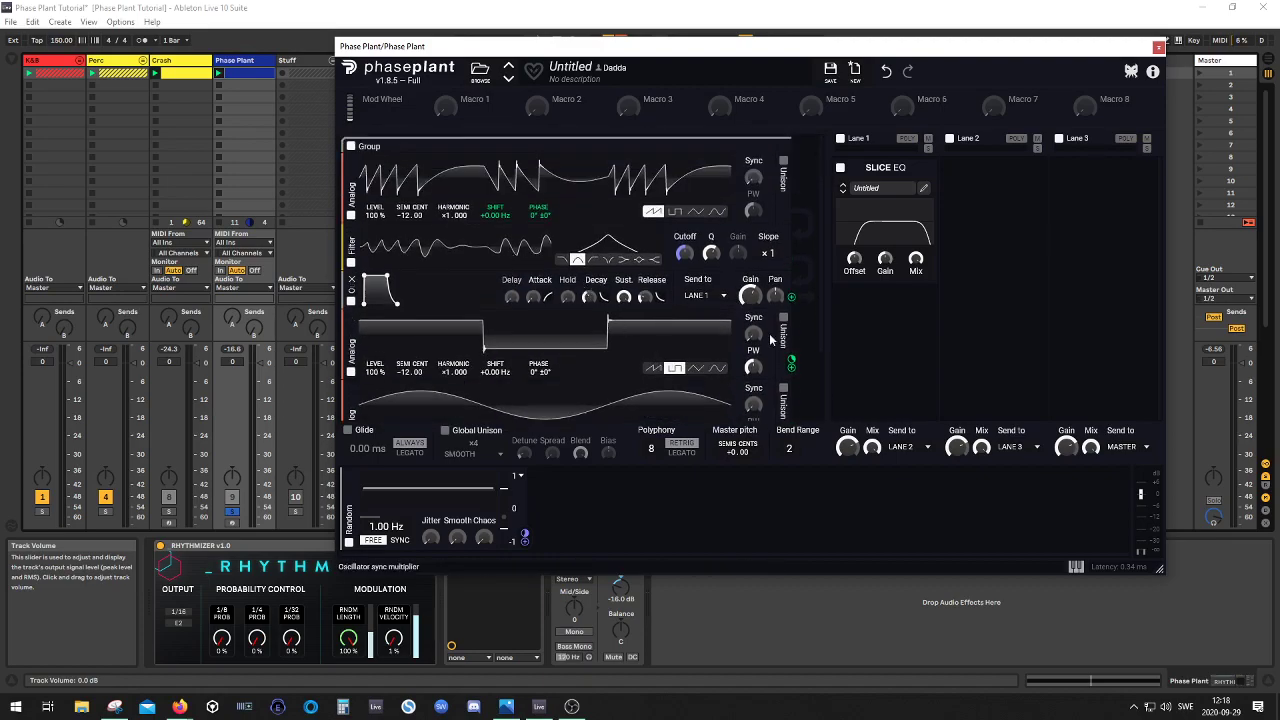
- Use the second Analog oscillator to modulate the filter's Q and turn off the Random modulator
click(792, 368)
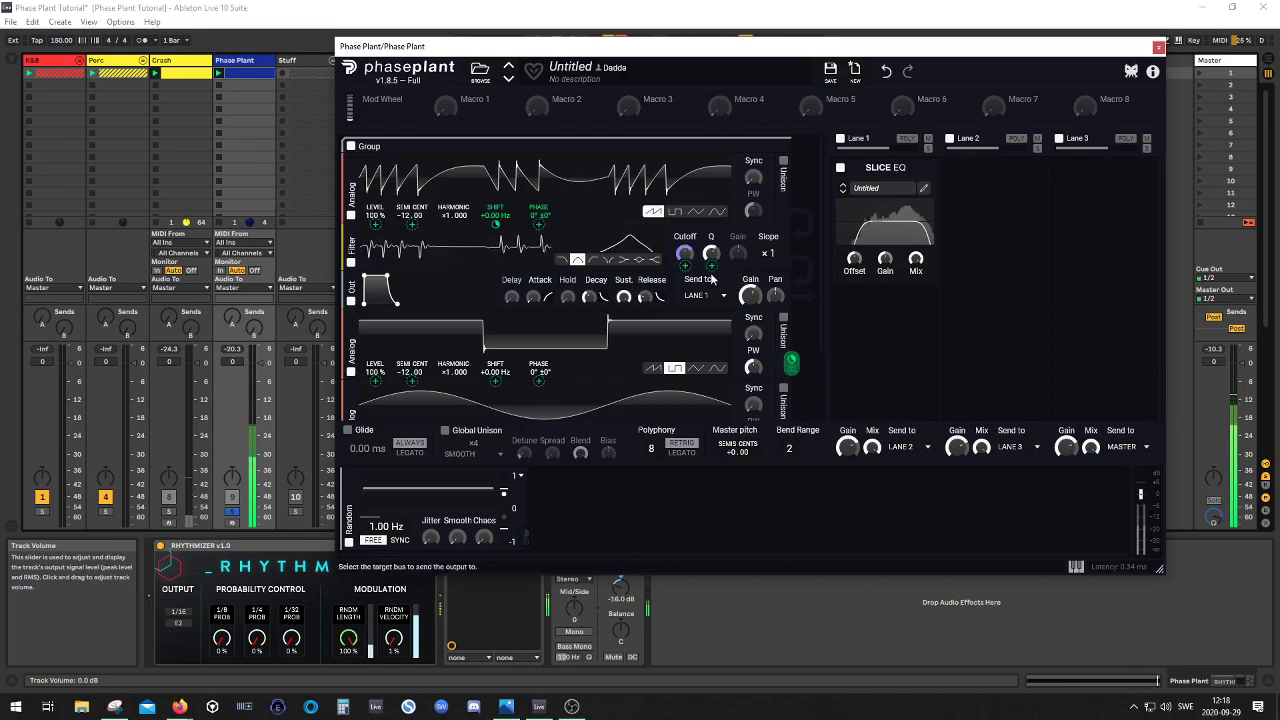
drag(712, 266, 712, 212)
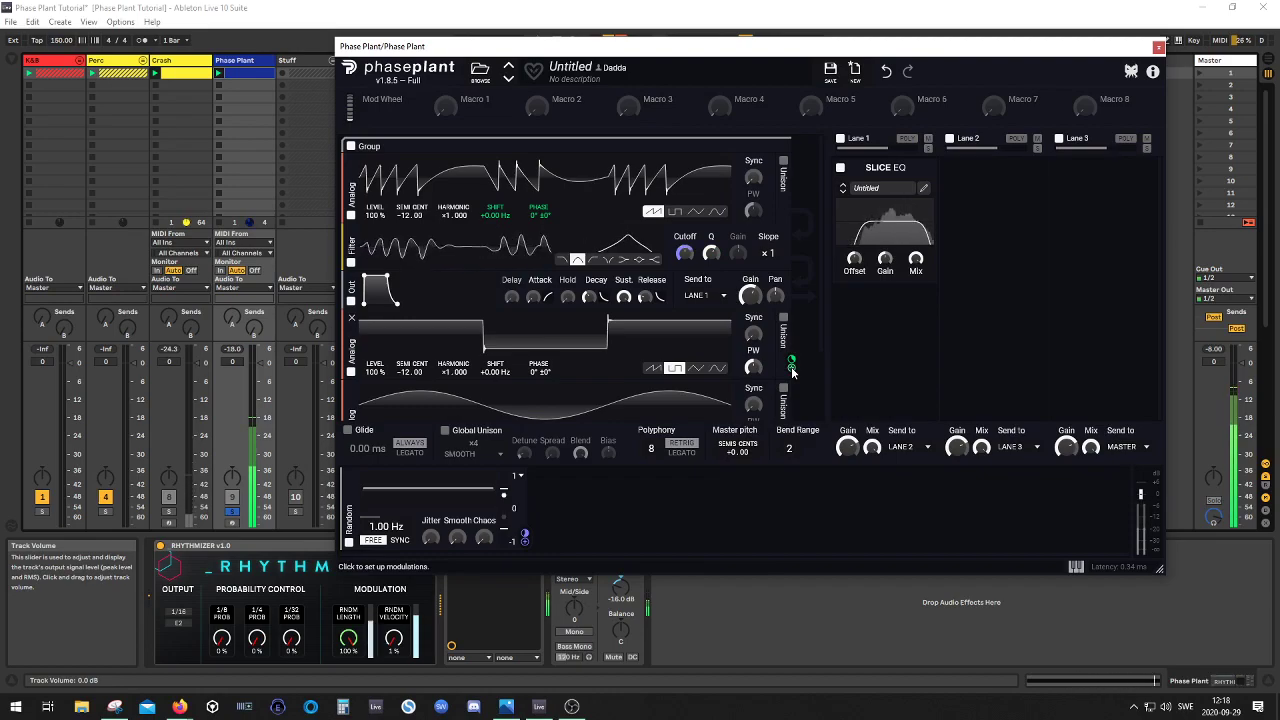
drag(791, 366, 714, 276)
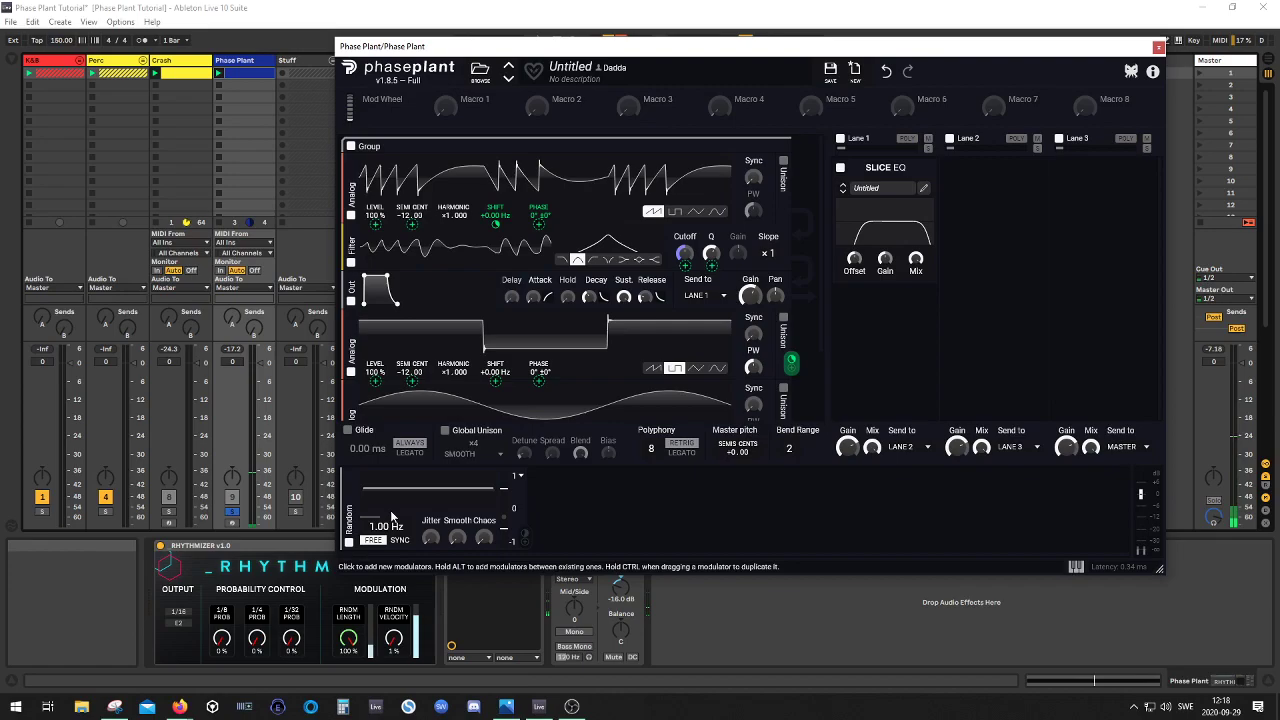
click(350, 542)
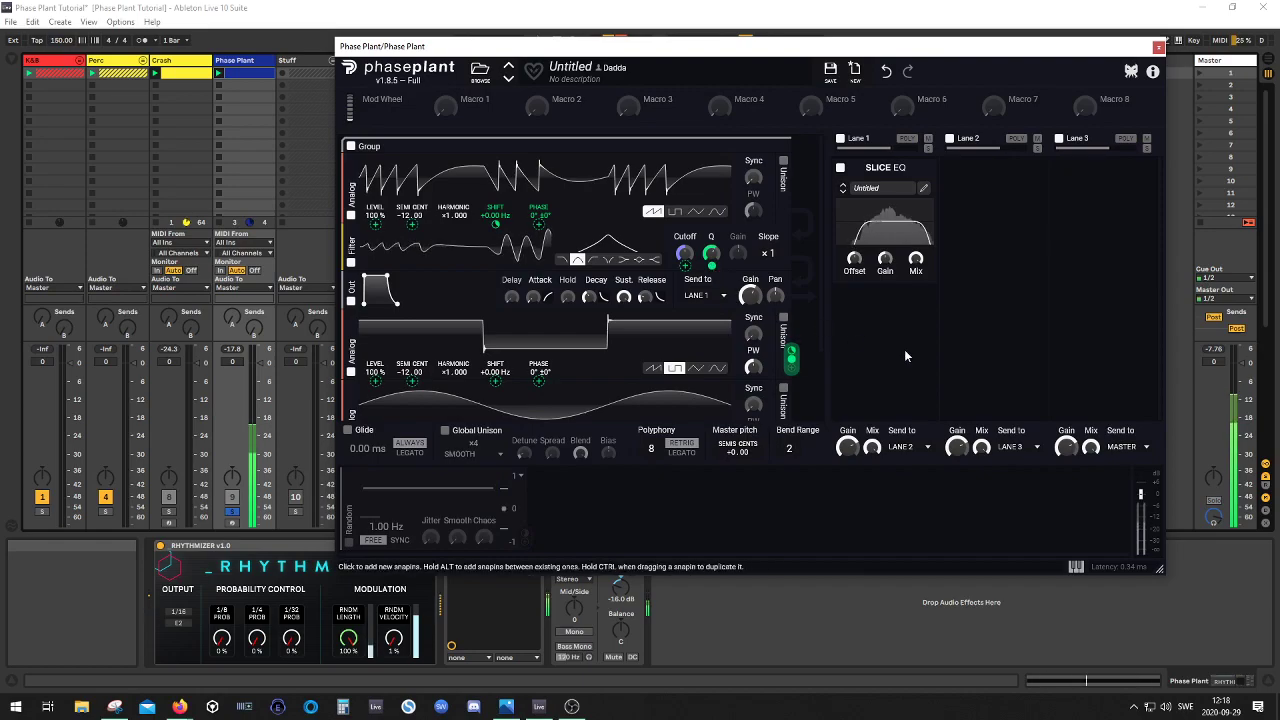
- Use the third Analog oscillator as an additional modulation source for the filter's Q
scroll(788, 362, down, 2)
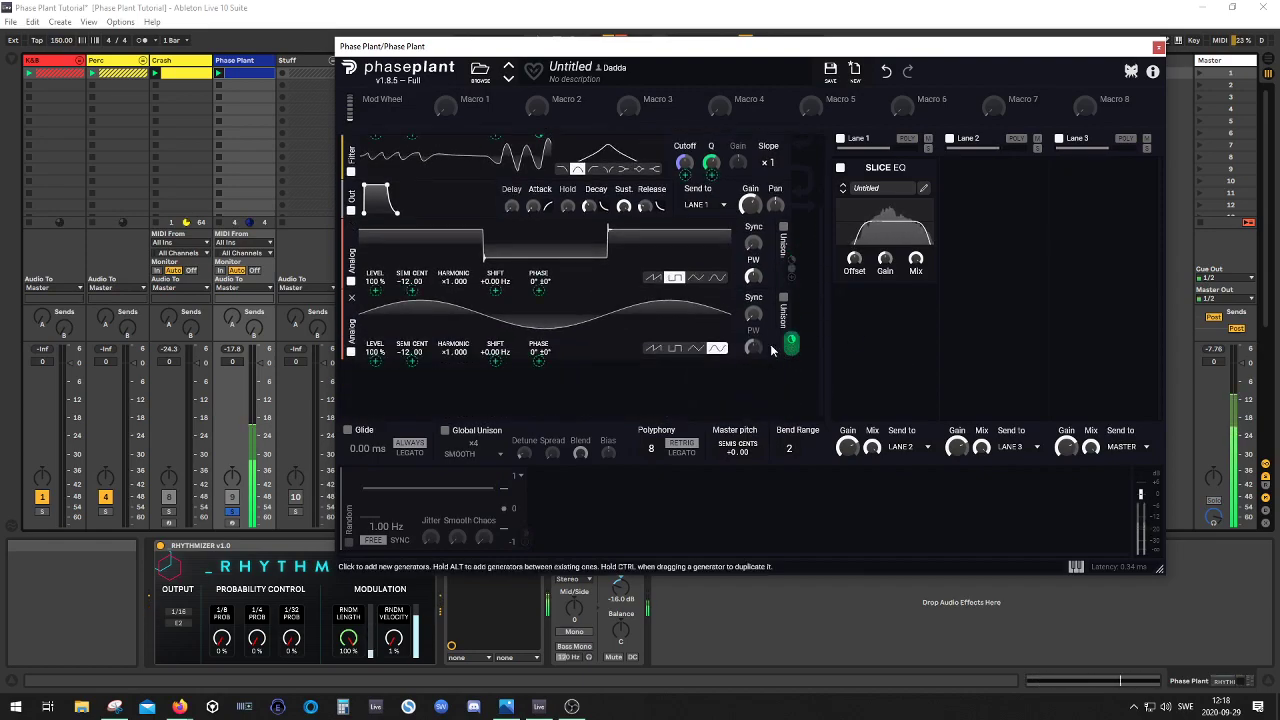
scroll(788, 362, up, 2)
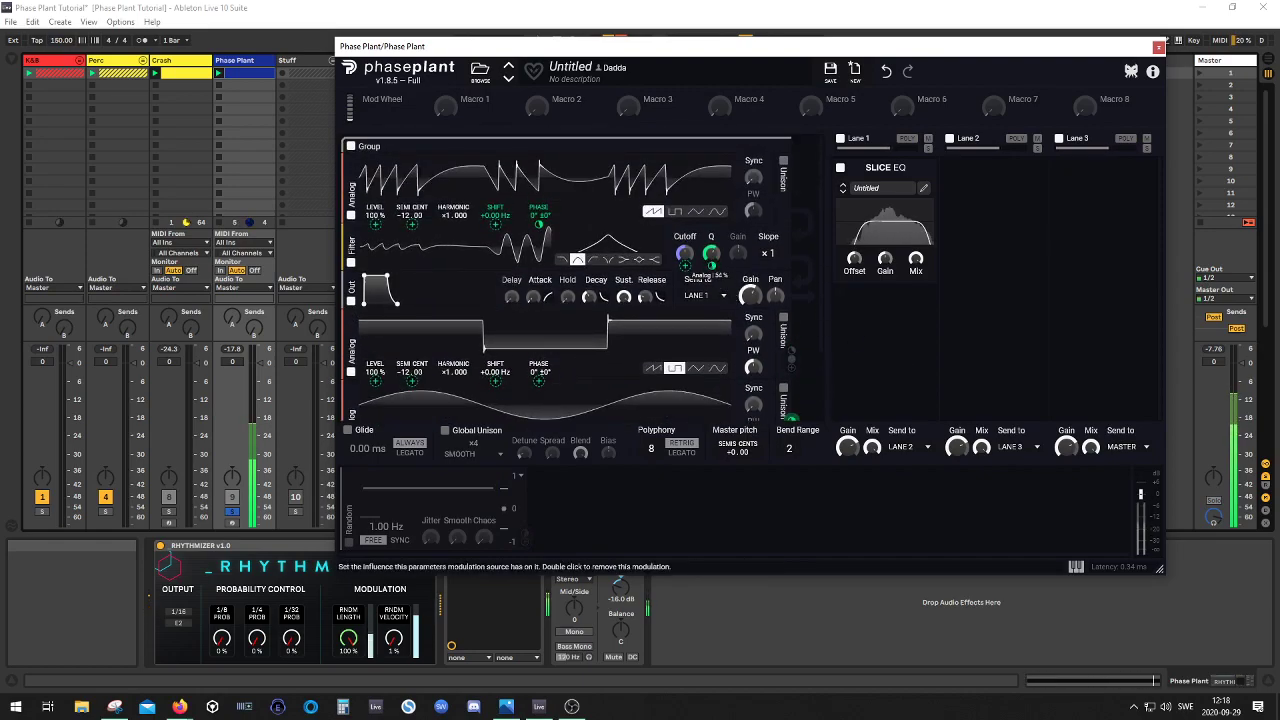
click(885, 364)
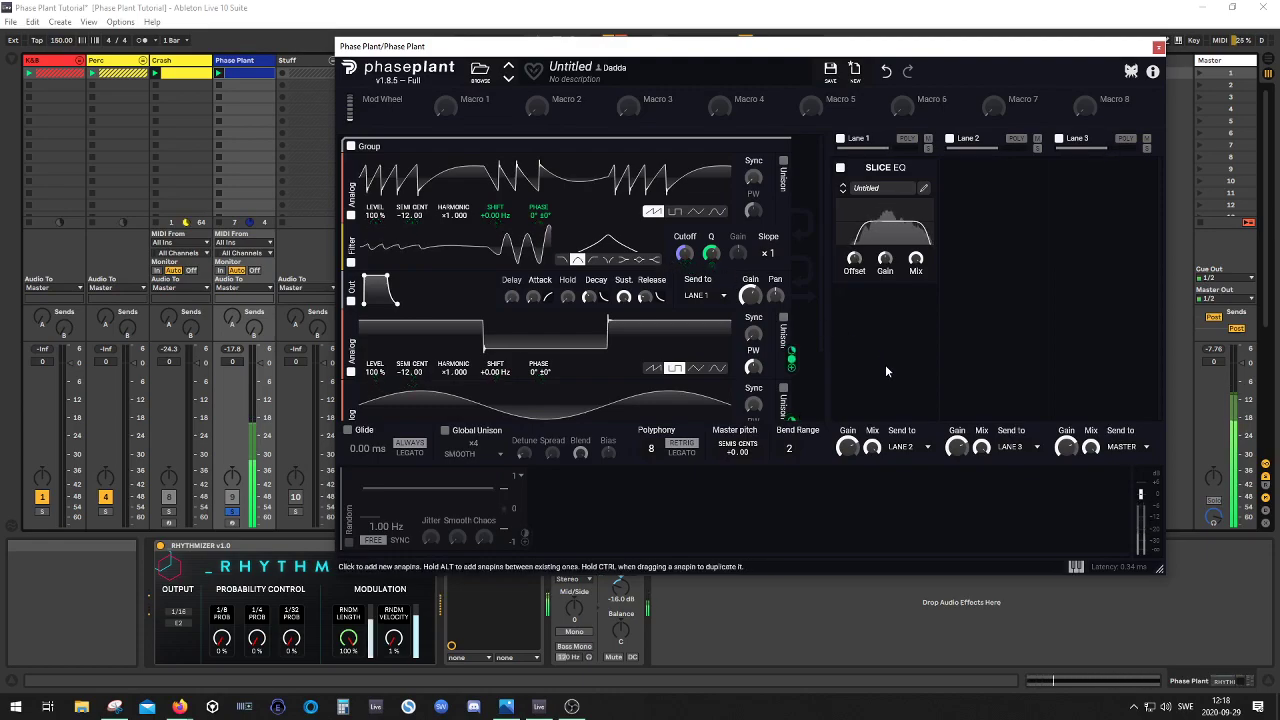
- Try modulating the filter's Q with the filter's own output while sweeping the cutoff
drag(685, 254, 685, 272)
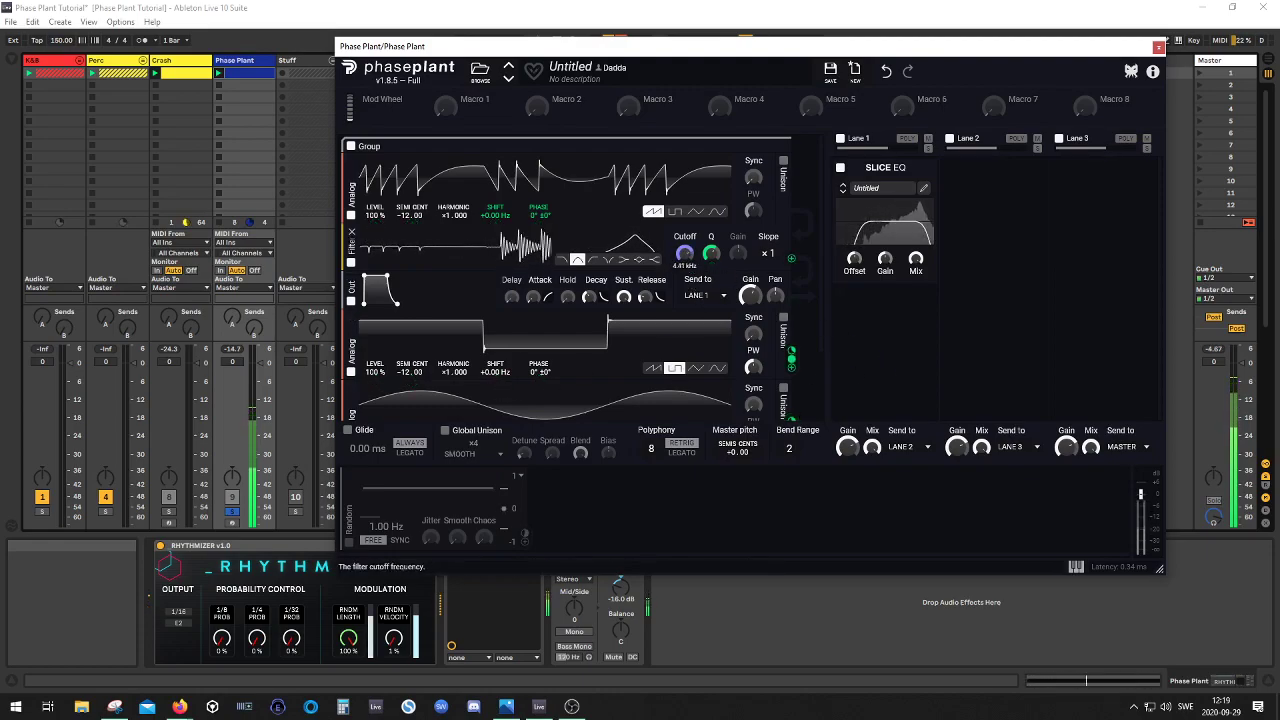
click(791, 259)
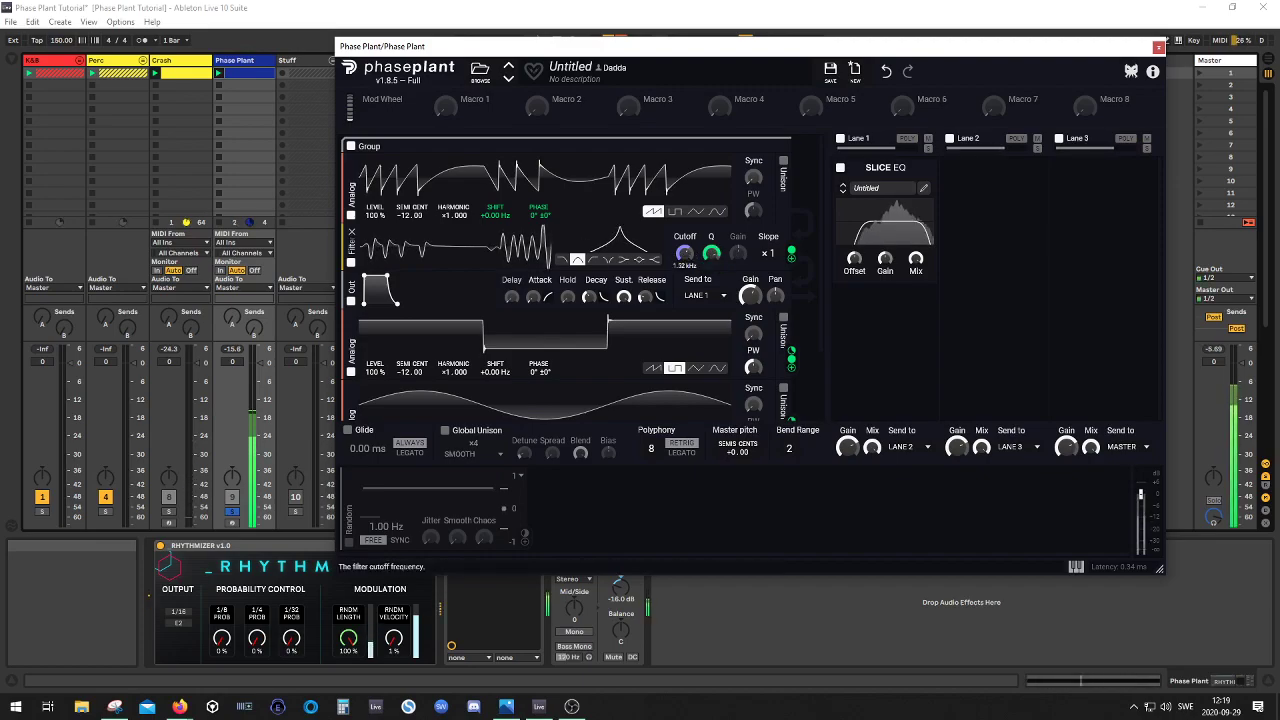
drag(685, 254, 685, 272)
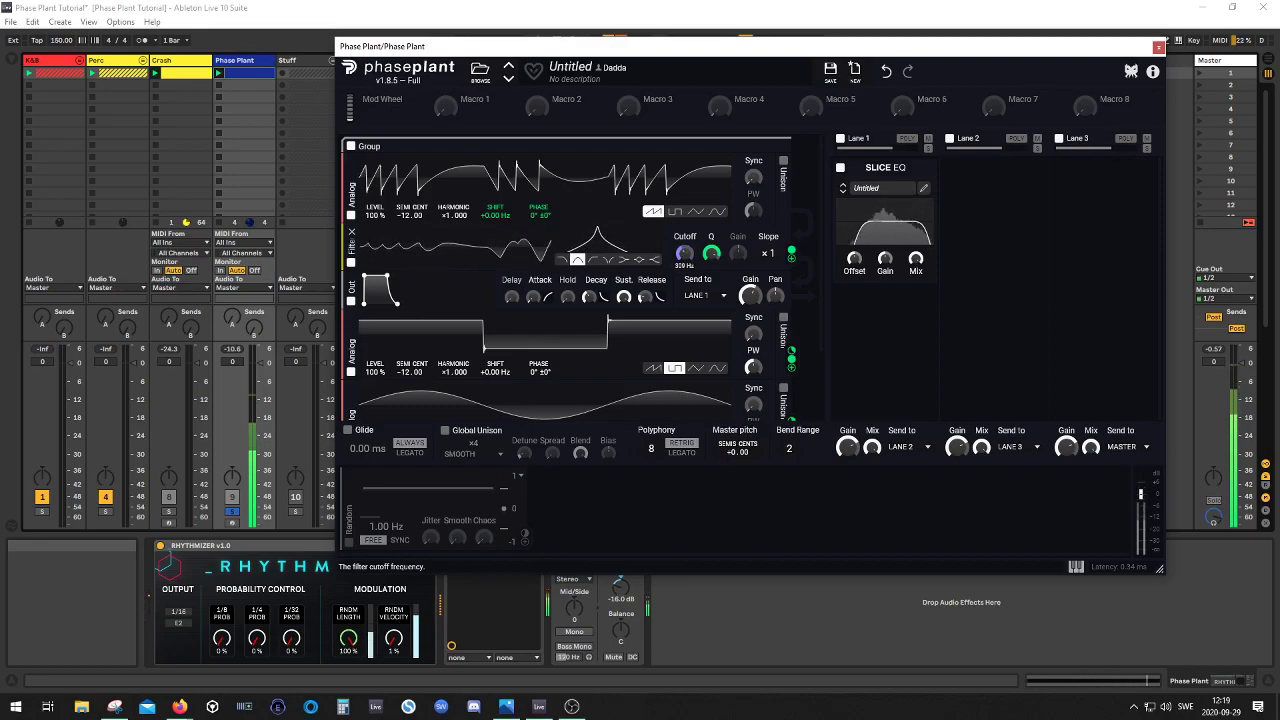
drag(685, 254, 685, 262)
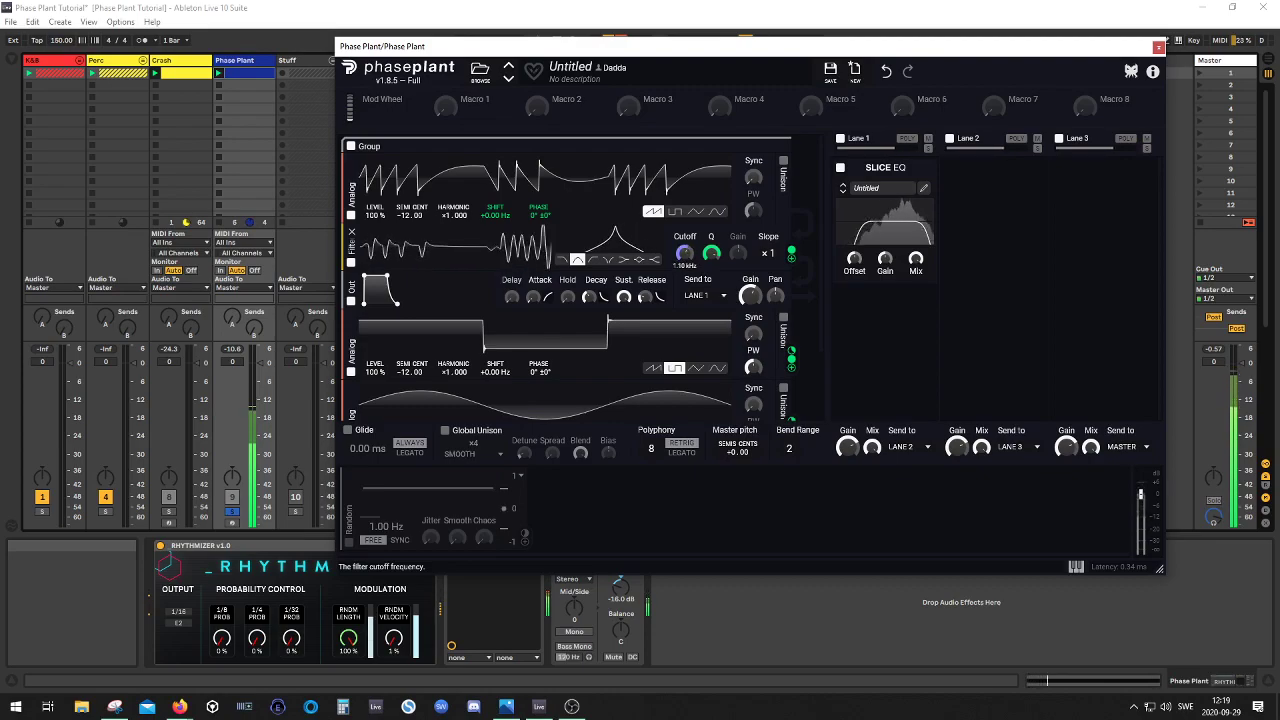
- Try a ×2 filter slope at several cutoff settings and restore the slope to ×1
drag(768, 253, 768, 243)
mouse_move(685, 254)
mouse_down()
mouse_move(685, 265)
mouse_move(684, 240)
mouse_move(685, 257)
mouse_move(711, 264)
mouse_move(684, 238)
mouse_move(684, 254)
mouse_up()
click(1208, 351)
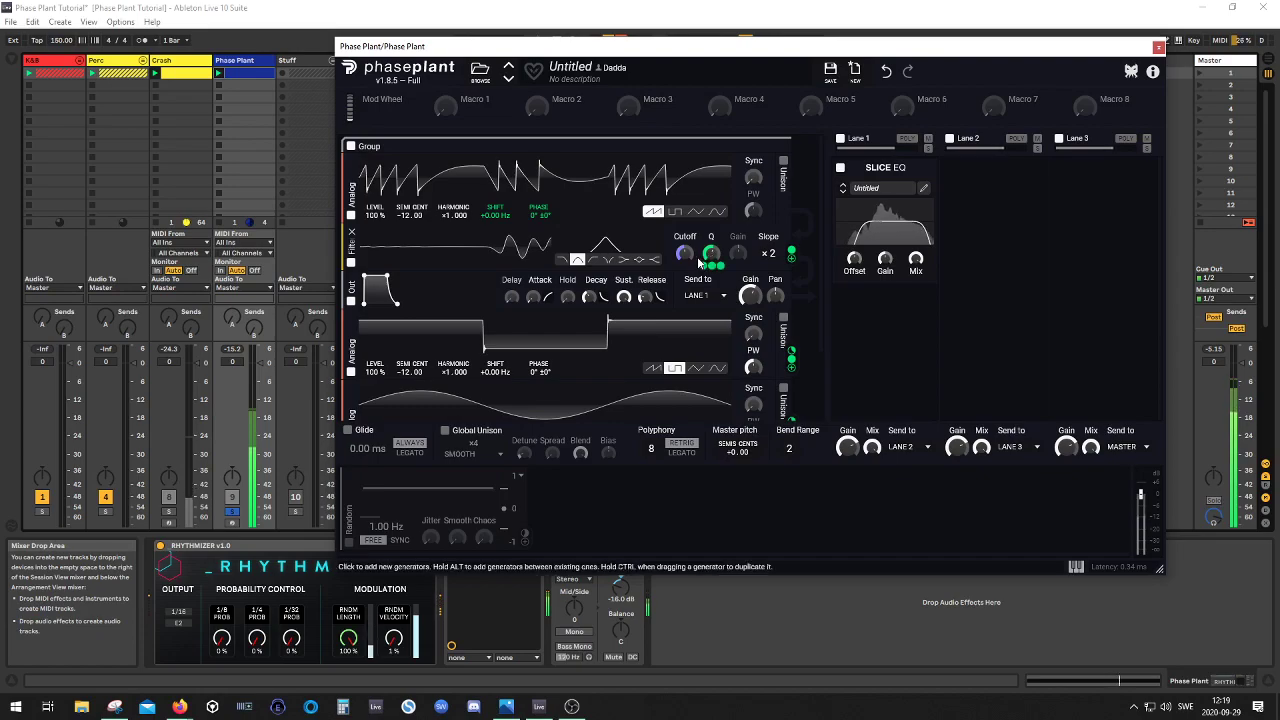
drag(685, 254, 688, 260)
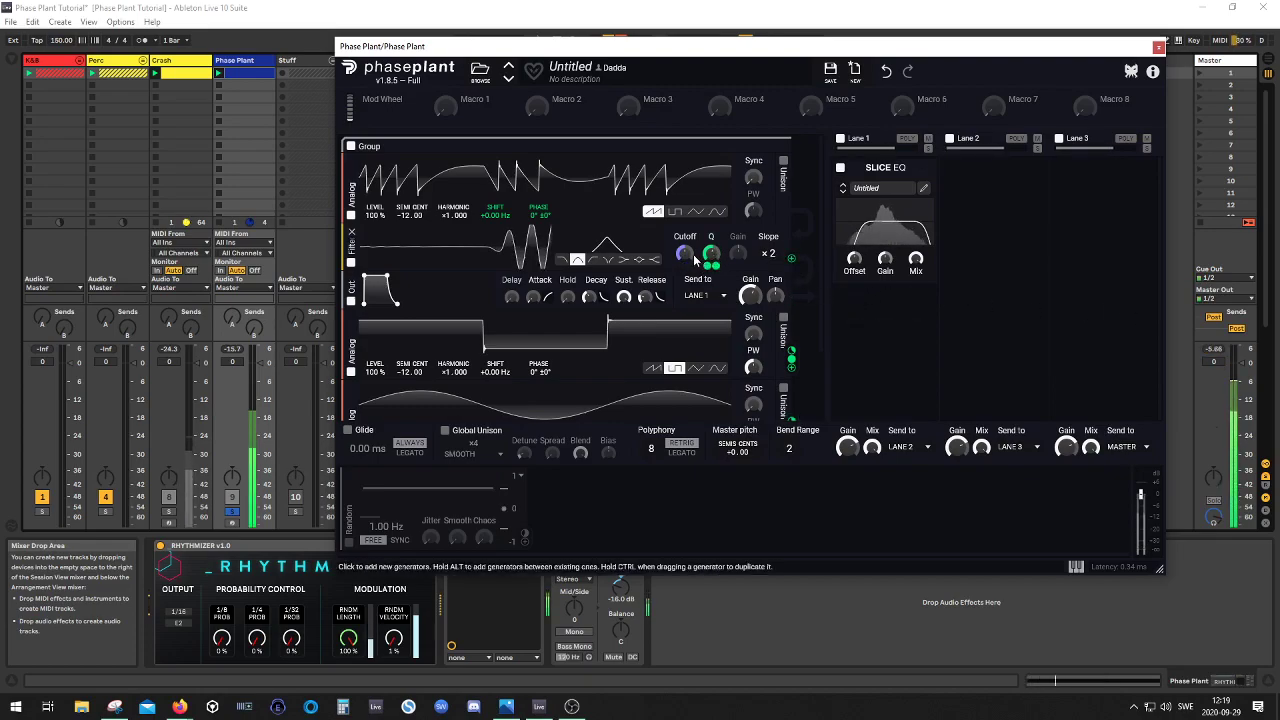
drag(686, 257, 686, 258)
drag(768, 254, 768, 263)
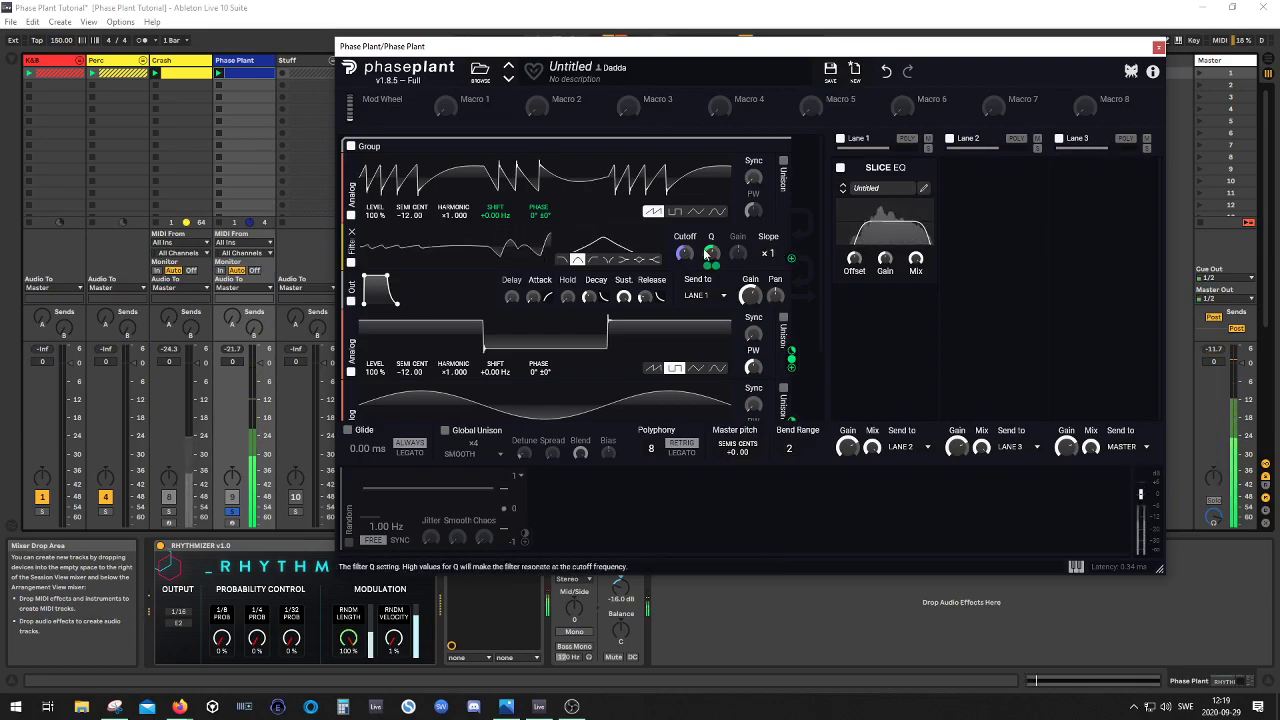
mouse_move(685, 255)
mouse_down()
mouse_move(685, 236)
mouse_move(685, 256)
mouse_up()
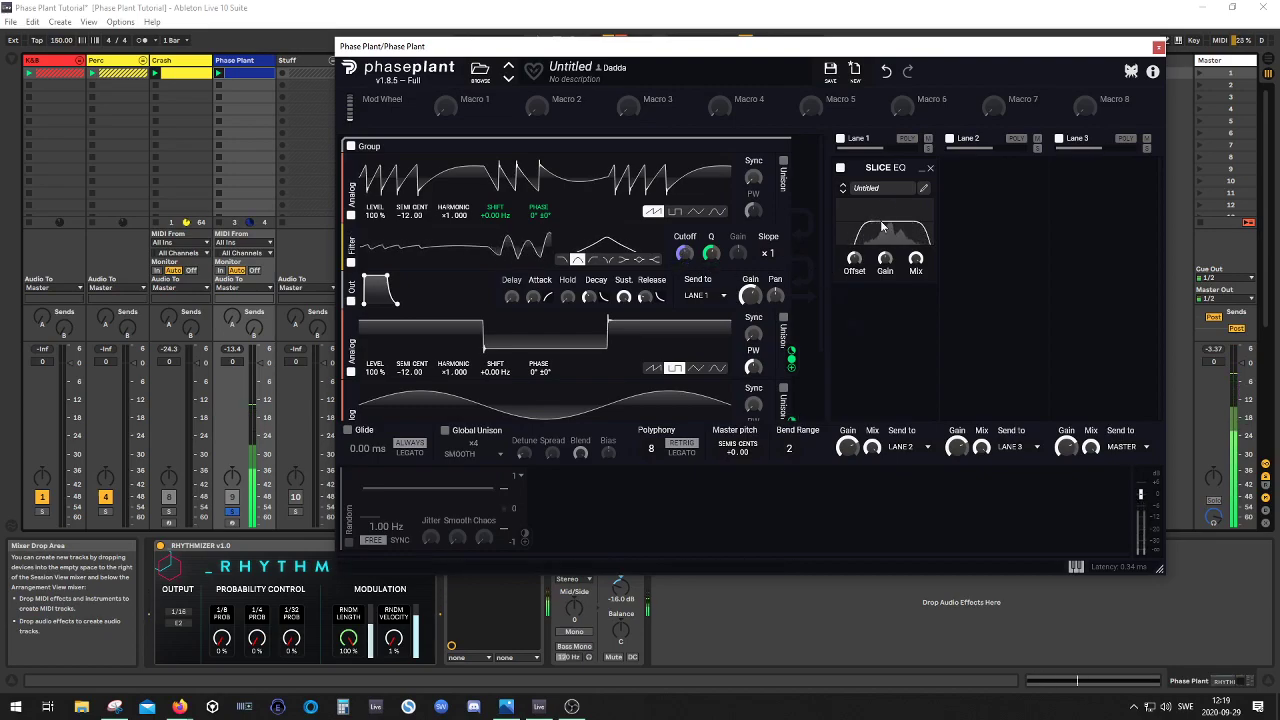
- Use the third Analog oscillator to modulate the filter's Cutoff and audition it at a different cutoff setting
scroll(791, 375, down, 2)
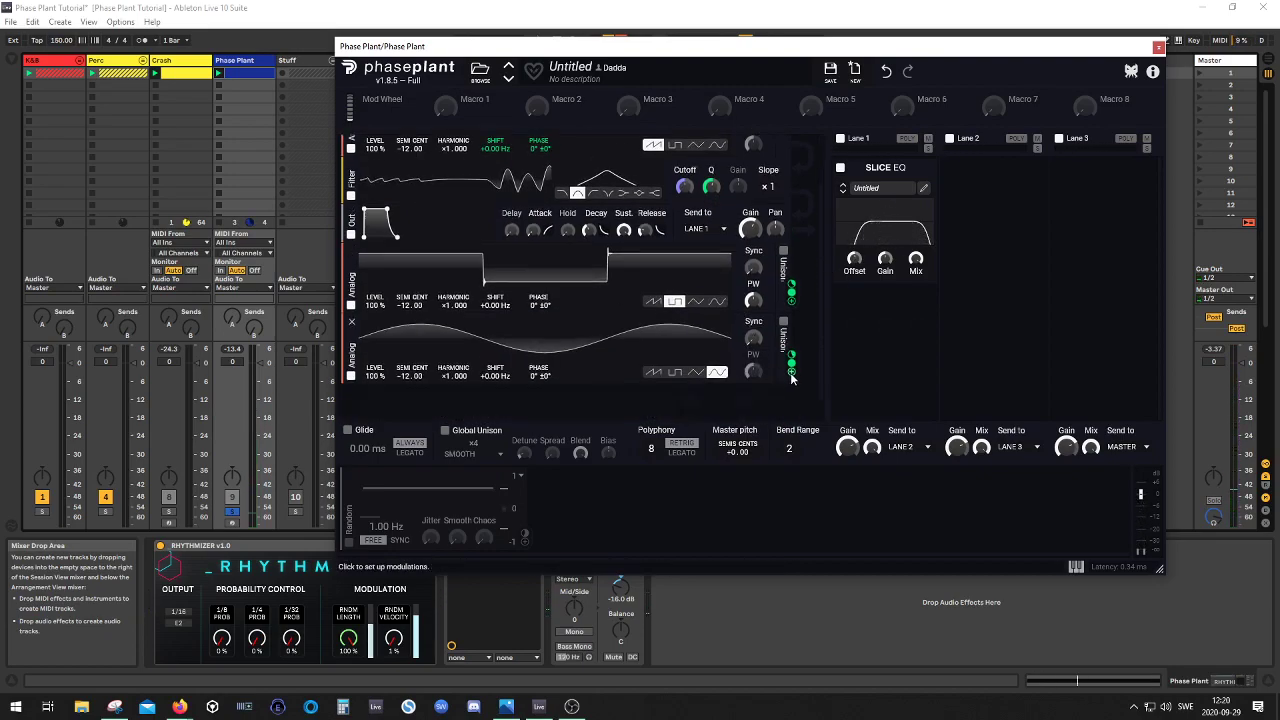
scroll(711, 288, up, 2)
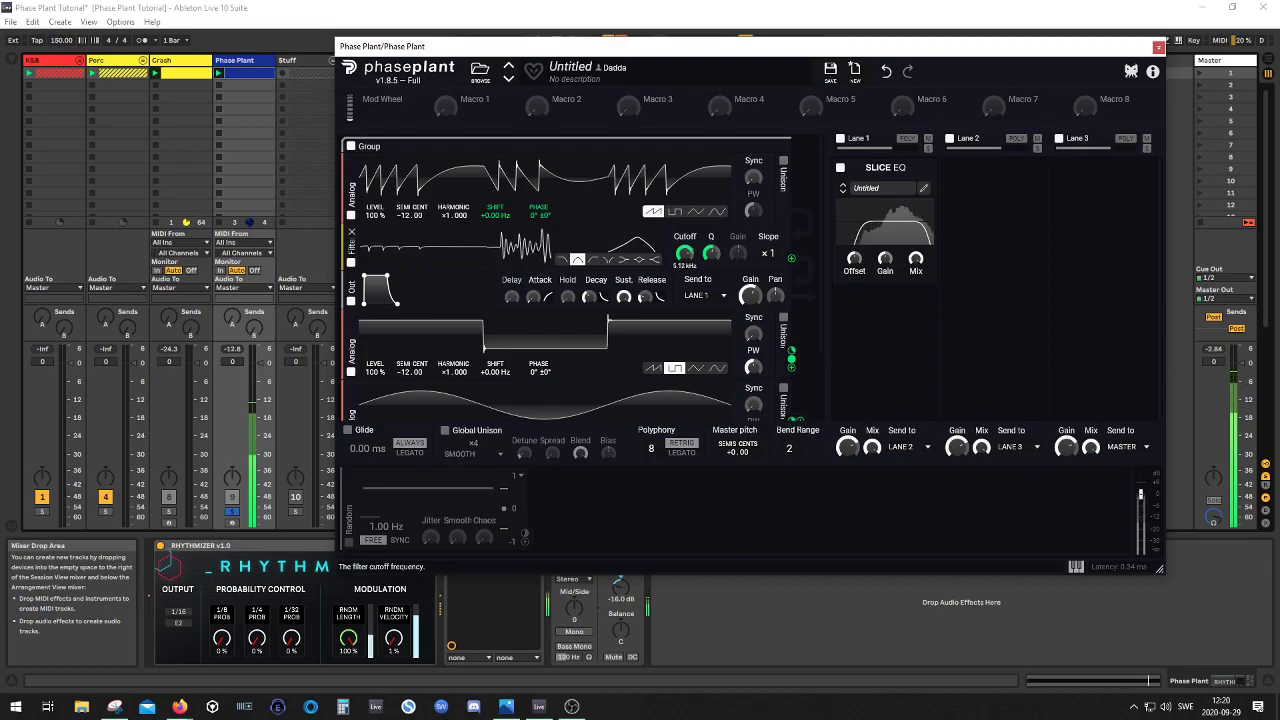
drag(711, 254, 685, 228)
- Audition the modulated cutoff with the filter slope at ×2 and set the slope back to ×1
drag(768, 254, 768, 243)
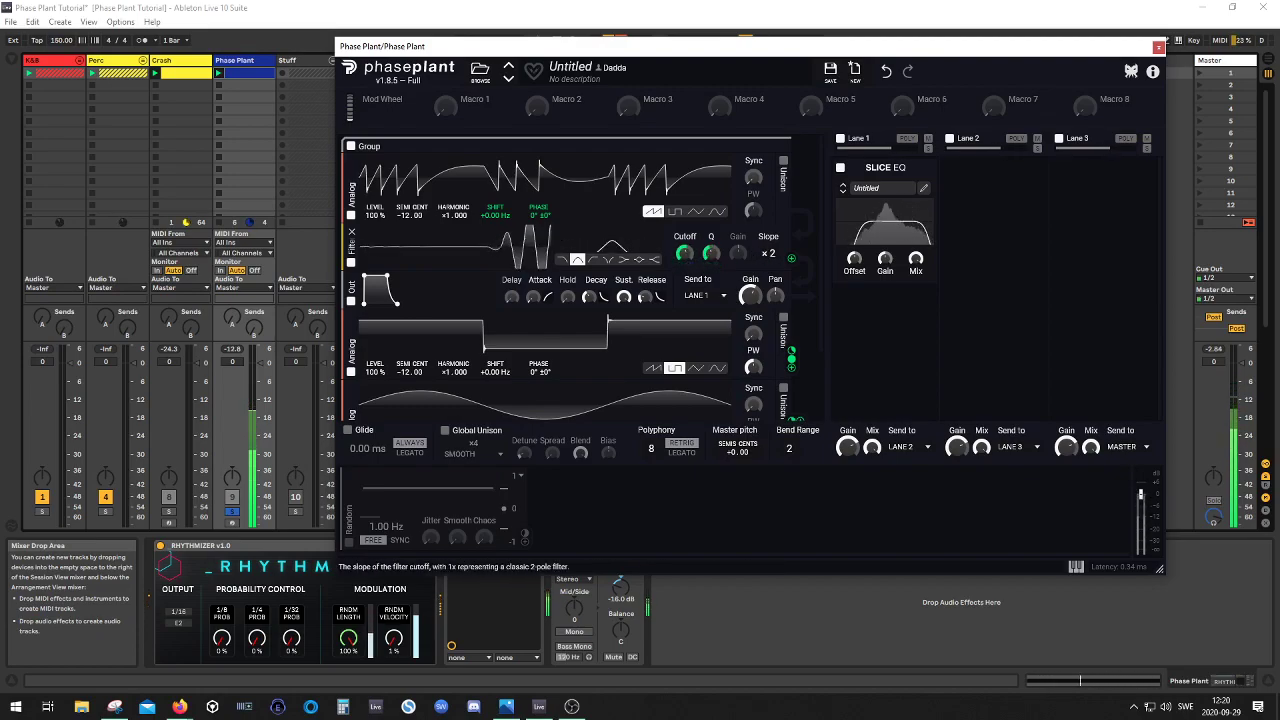
mouse_move(685, 254)
mouse_down()
mouse_move(685, 295)
mouse_move(685, 267)
mouse_up()
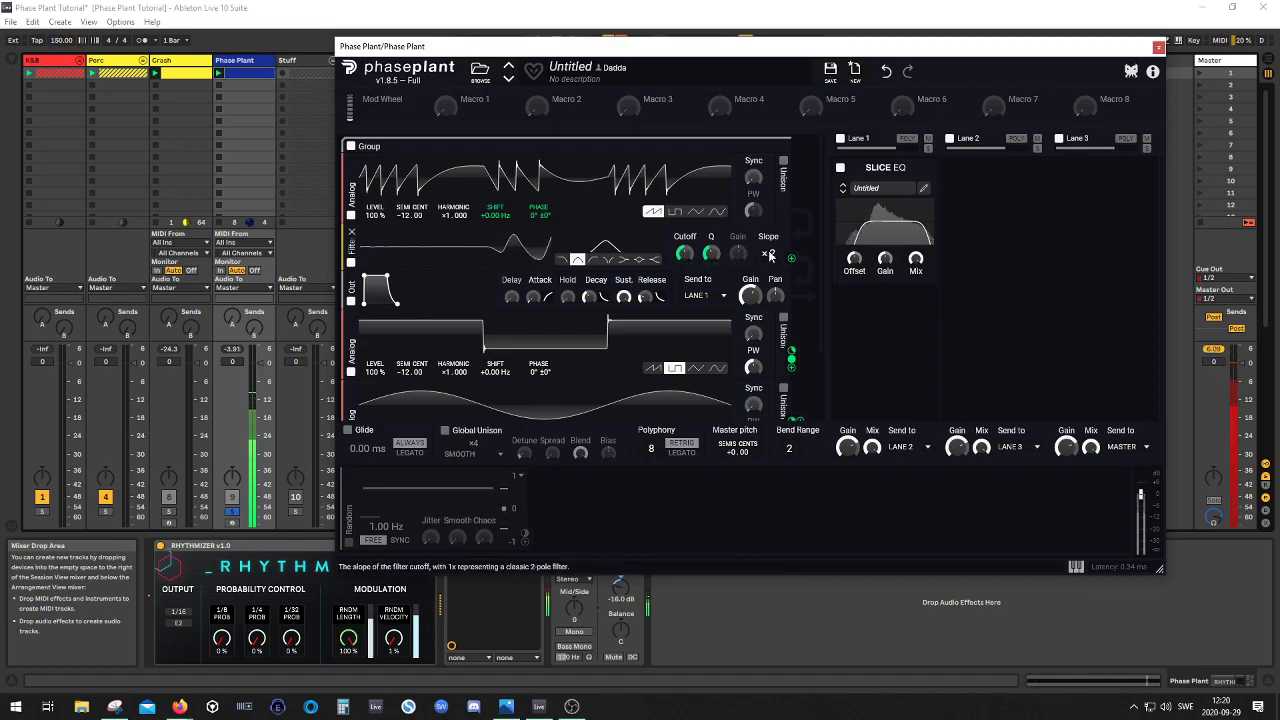
drag(768, 254, 768, 265)
mouse_move(685, 254)
mouse_down()
mouse_move(685, 284)
mouse_move(685, 258)
mouse_up()
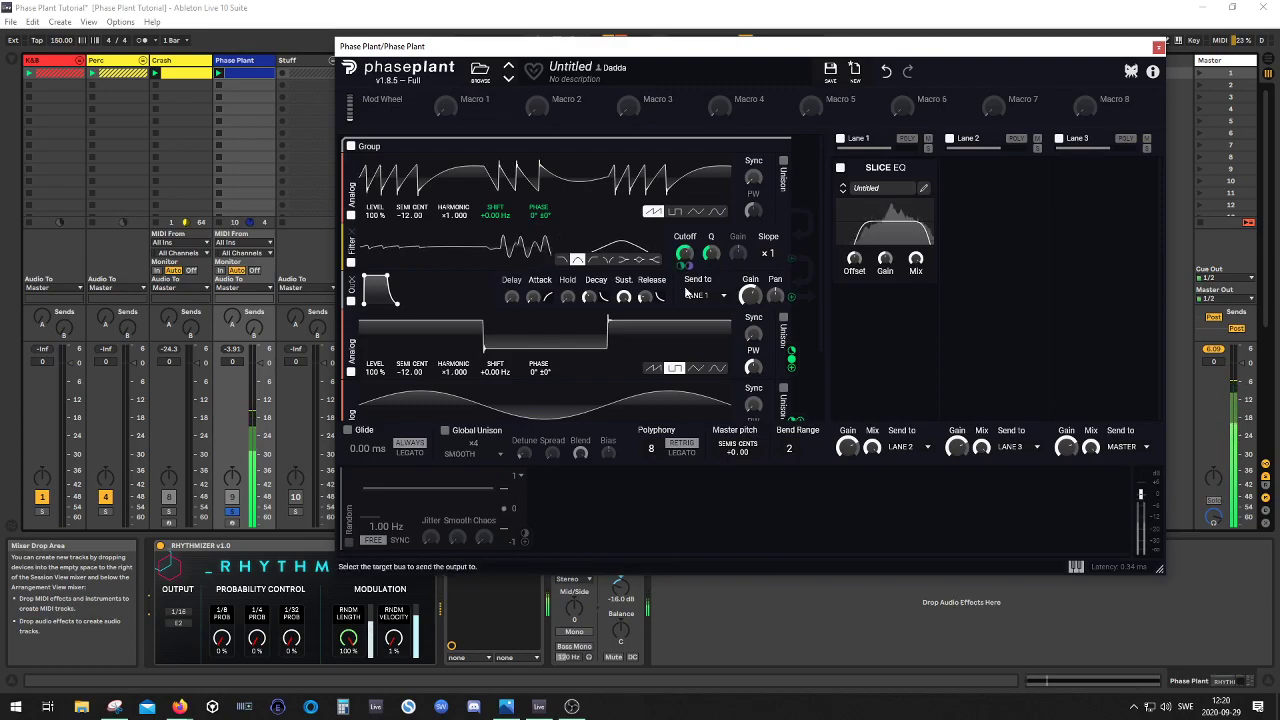
- Turn the Random modulator back on and readjust the filter's cutoff modulation and Q
mouse_move(691, 268)
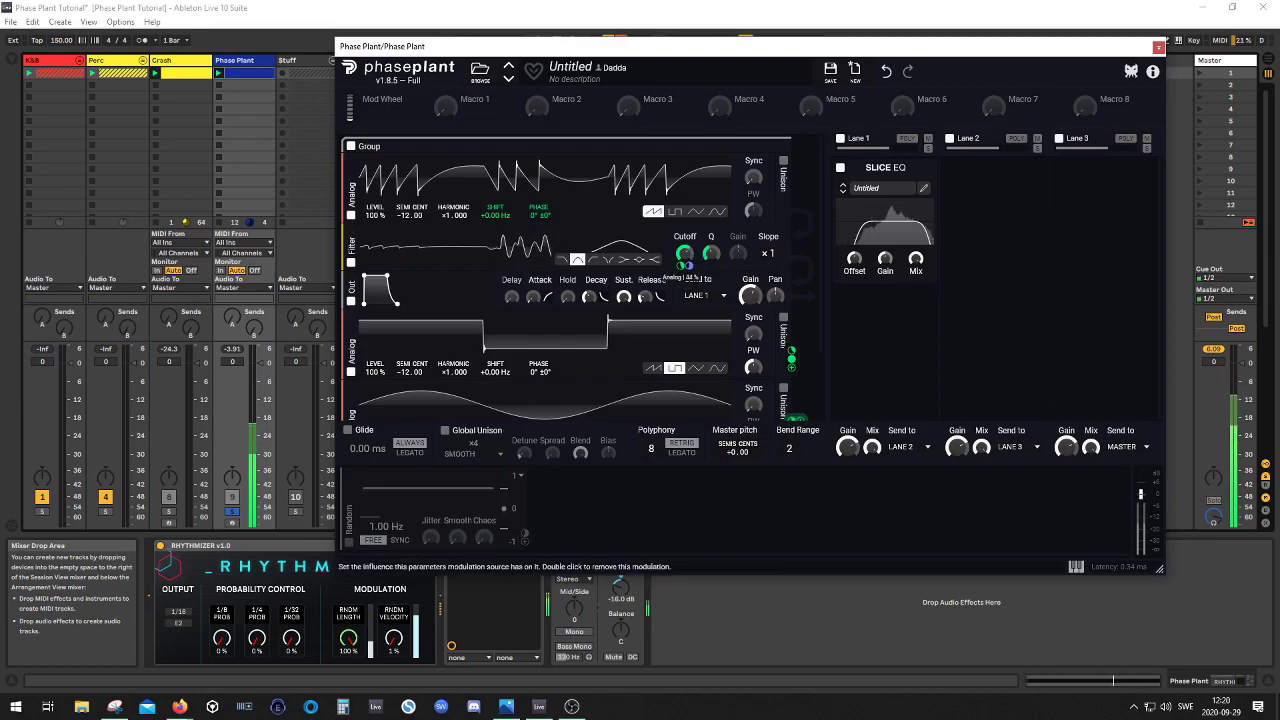
click(349, 542)
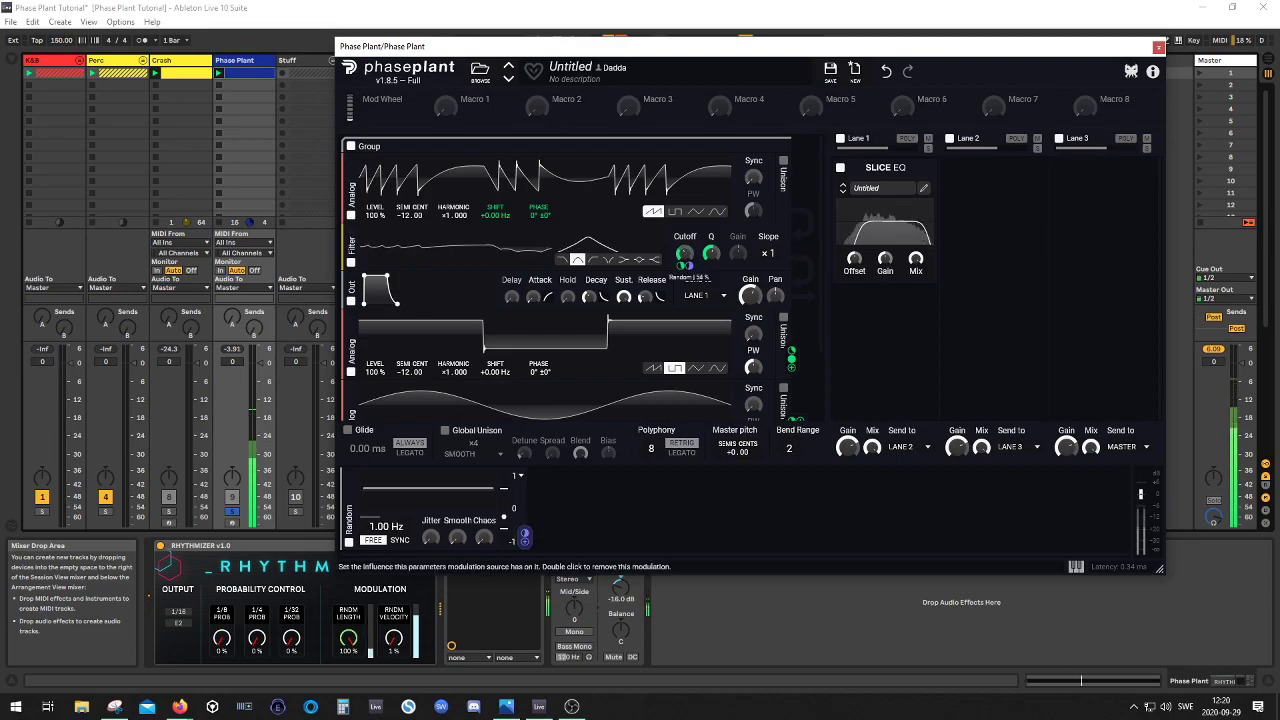
drag(688, 266, 681, 298)
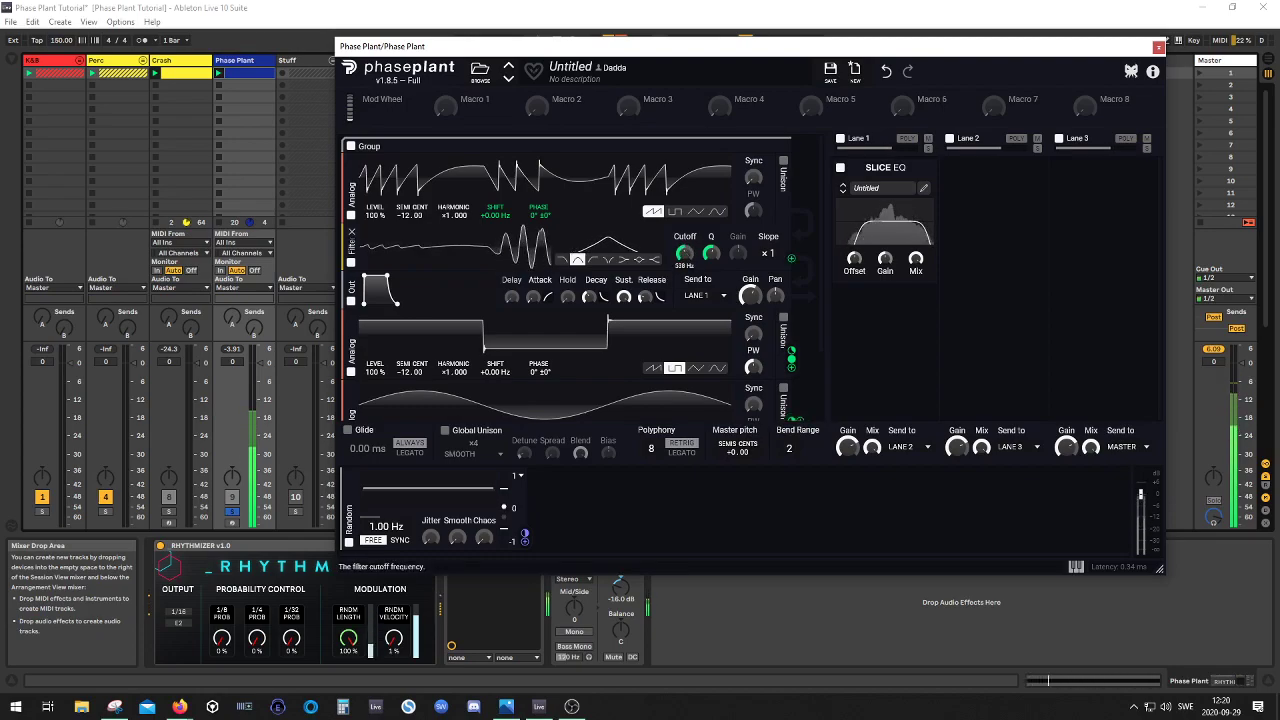
drag(712, 254, 712, 240)
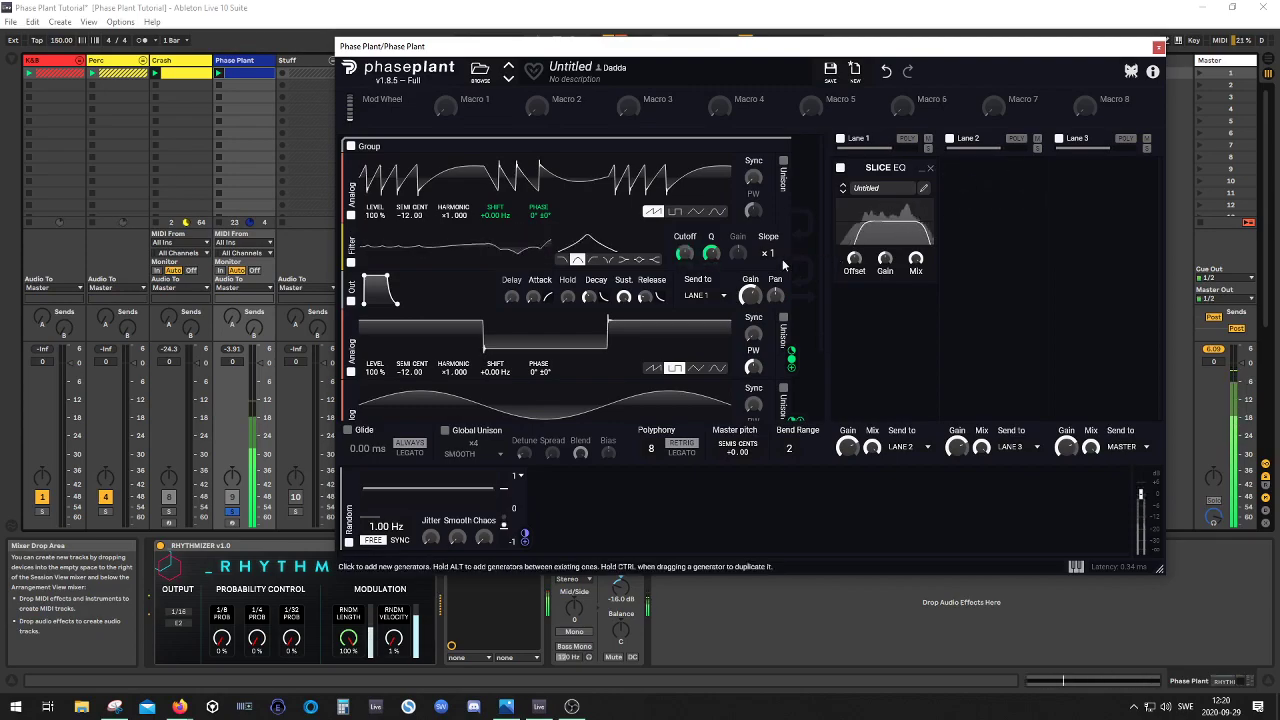
- Use the third Analog oscillator to modulate the second Analog's Phase and remove the second Analog's modulation from the filter's Q
scroll(692, 345, down, 2)
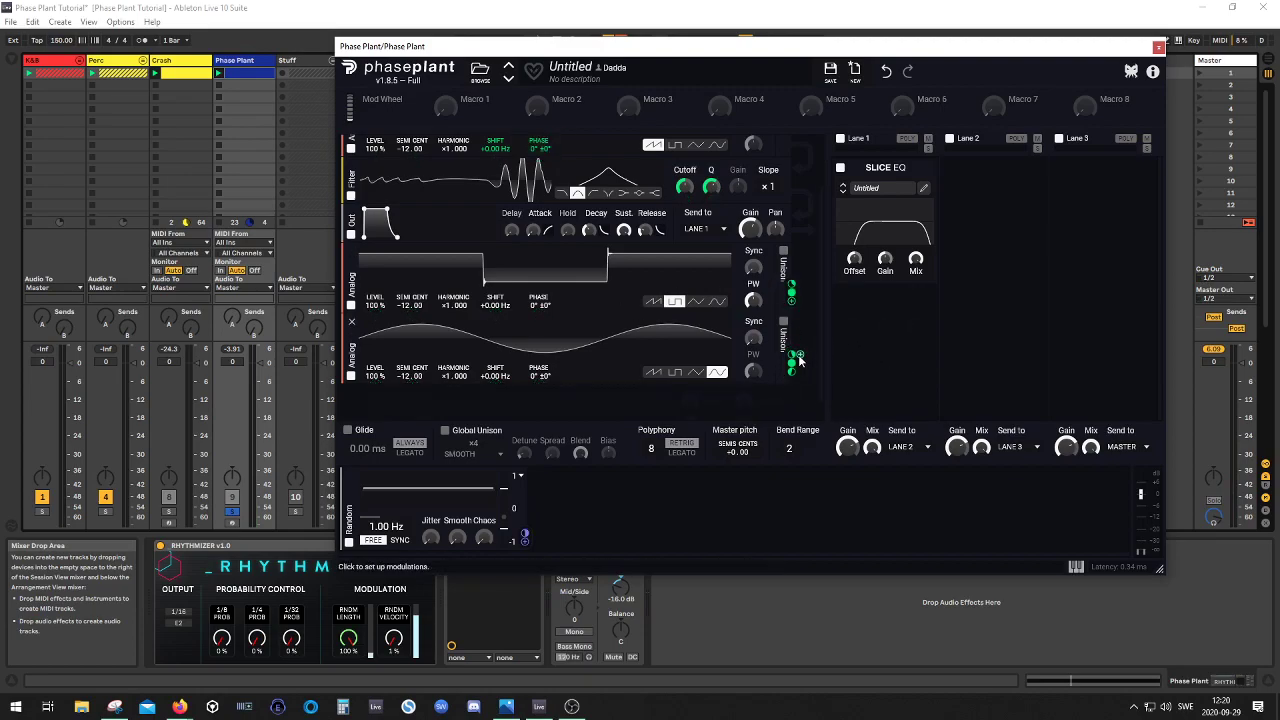
scroll(550, 343, up, 2)
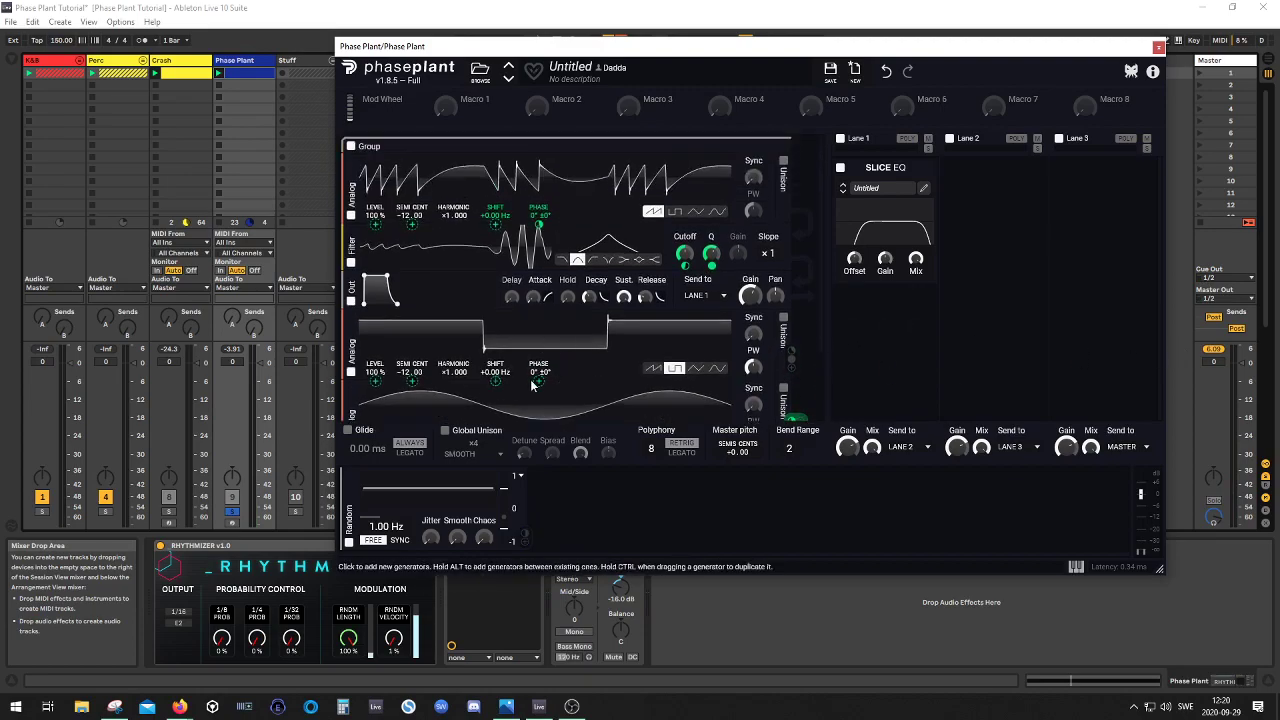
drag(539, 381, 539, 297)
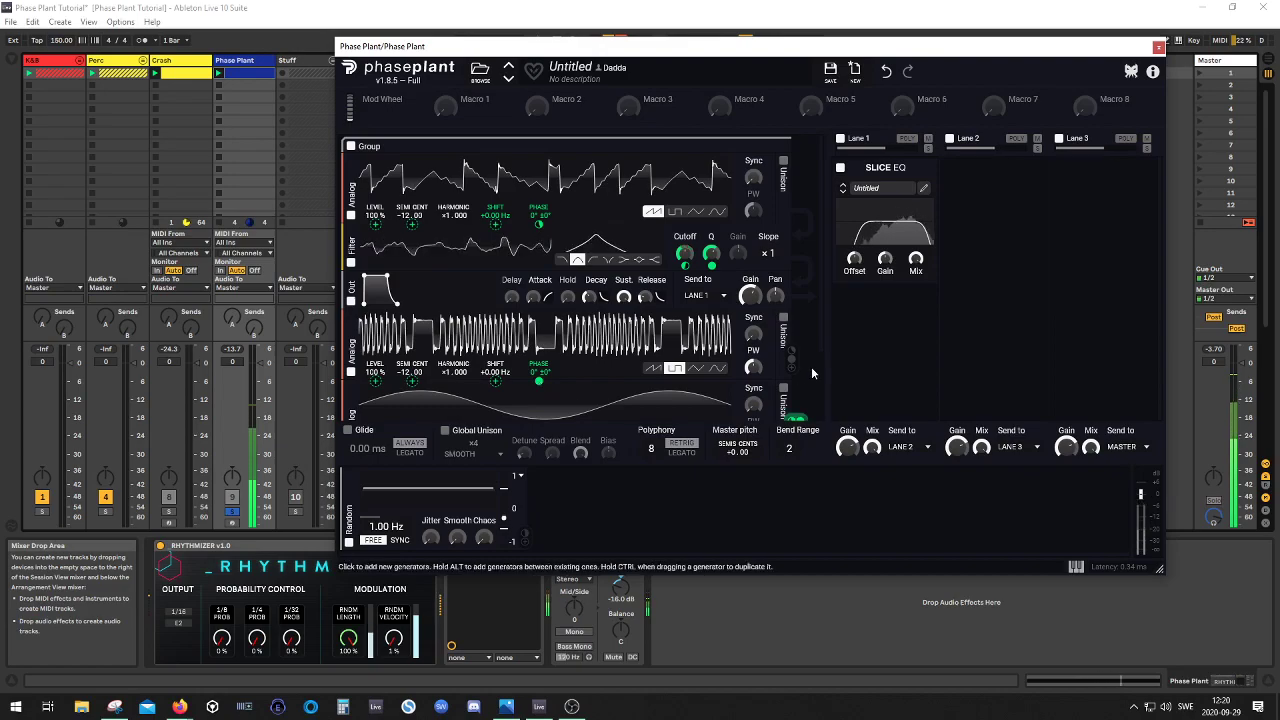
click(811, 371)
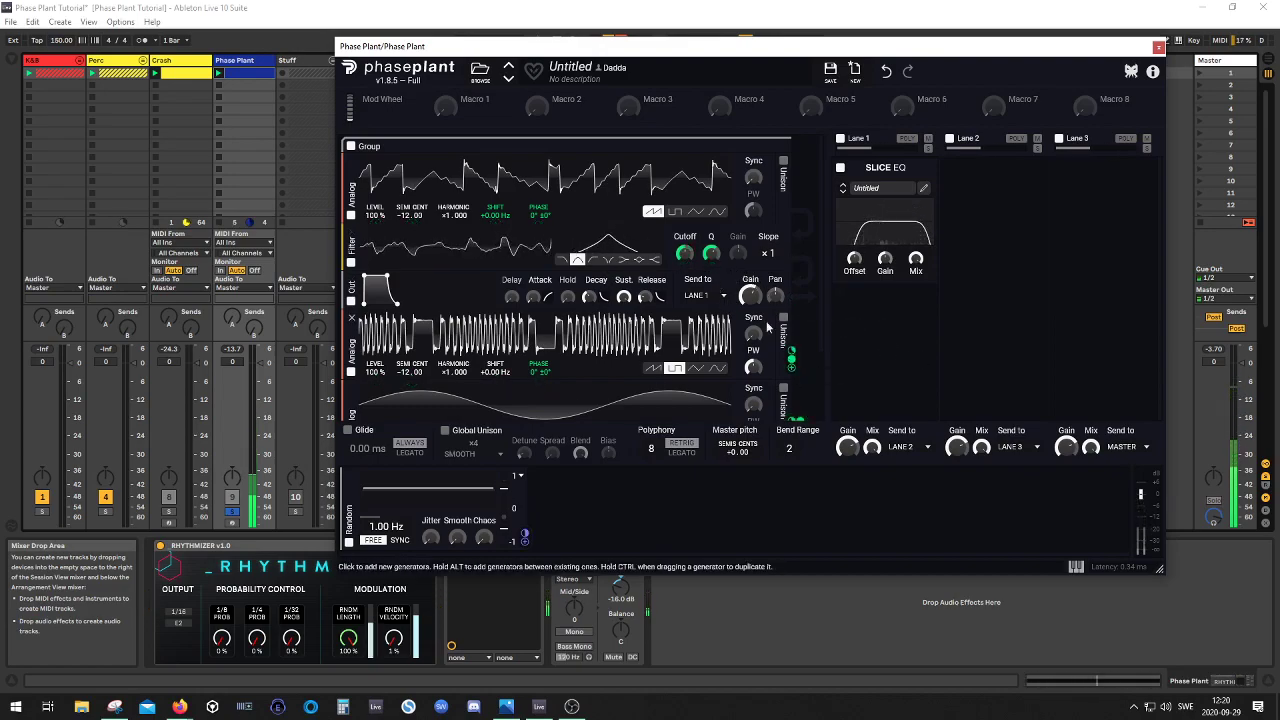
double_click(714, 268)
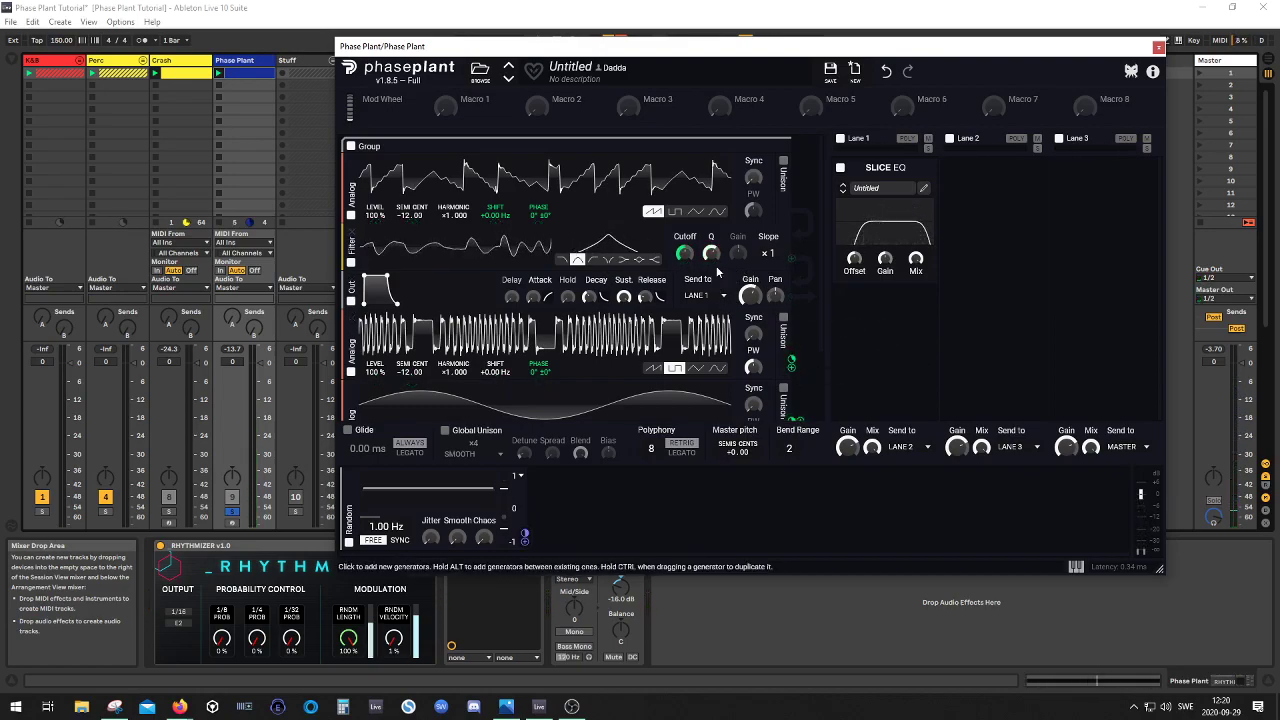
- Remove an Analog oscillator's modulation from the filter's Cutoff, and use the second Analog to modulate the filter's Q
double_click(684, 267)
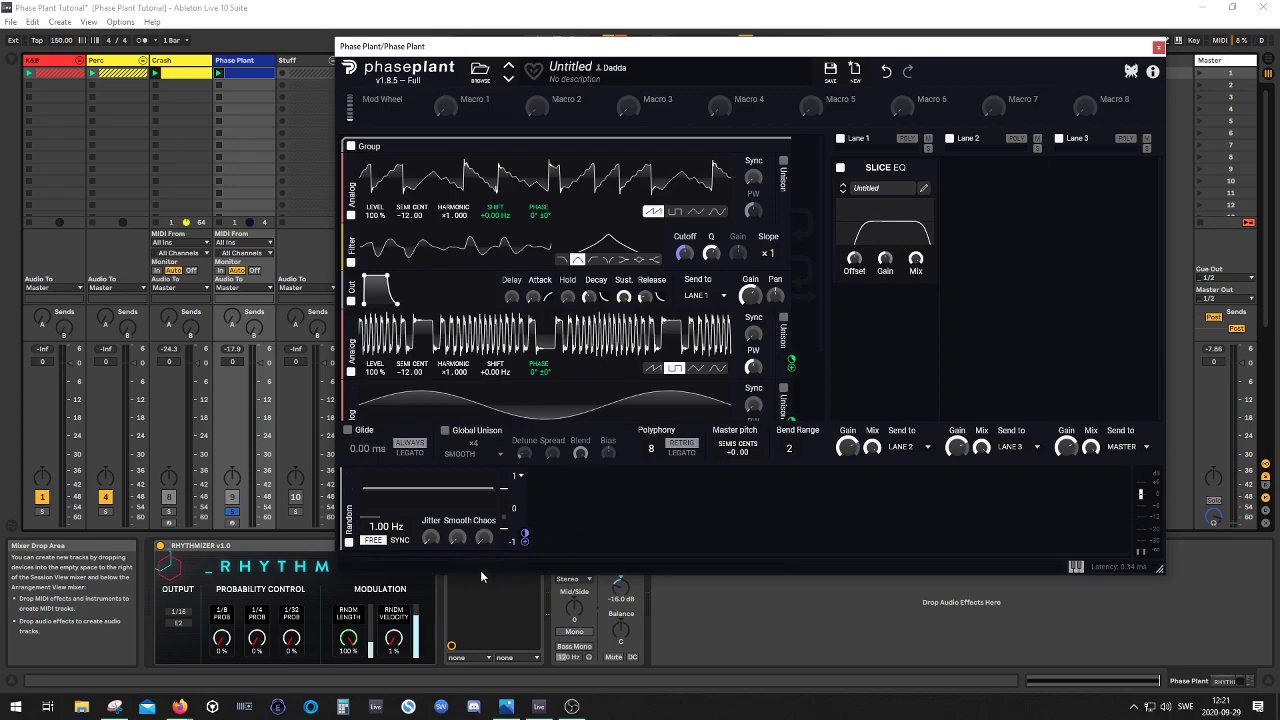
click(711, 264)
click(786, 288)
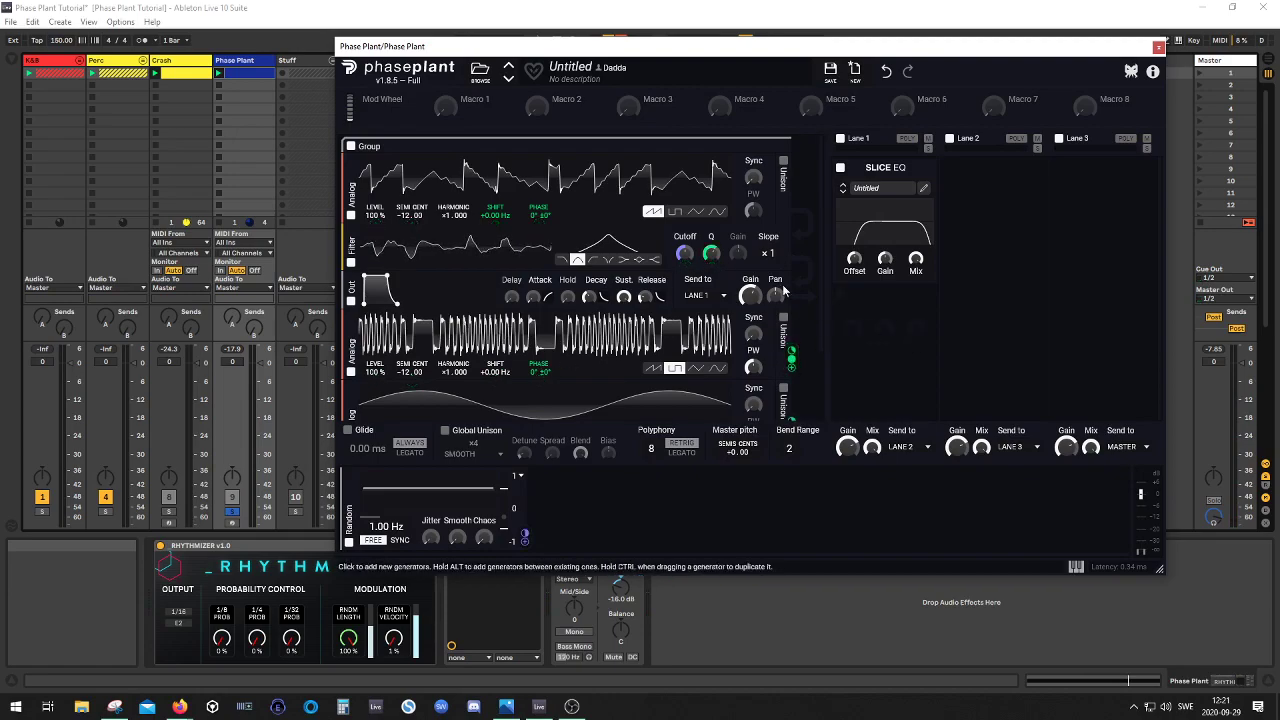
drag(710, 256, 710, 272)
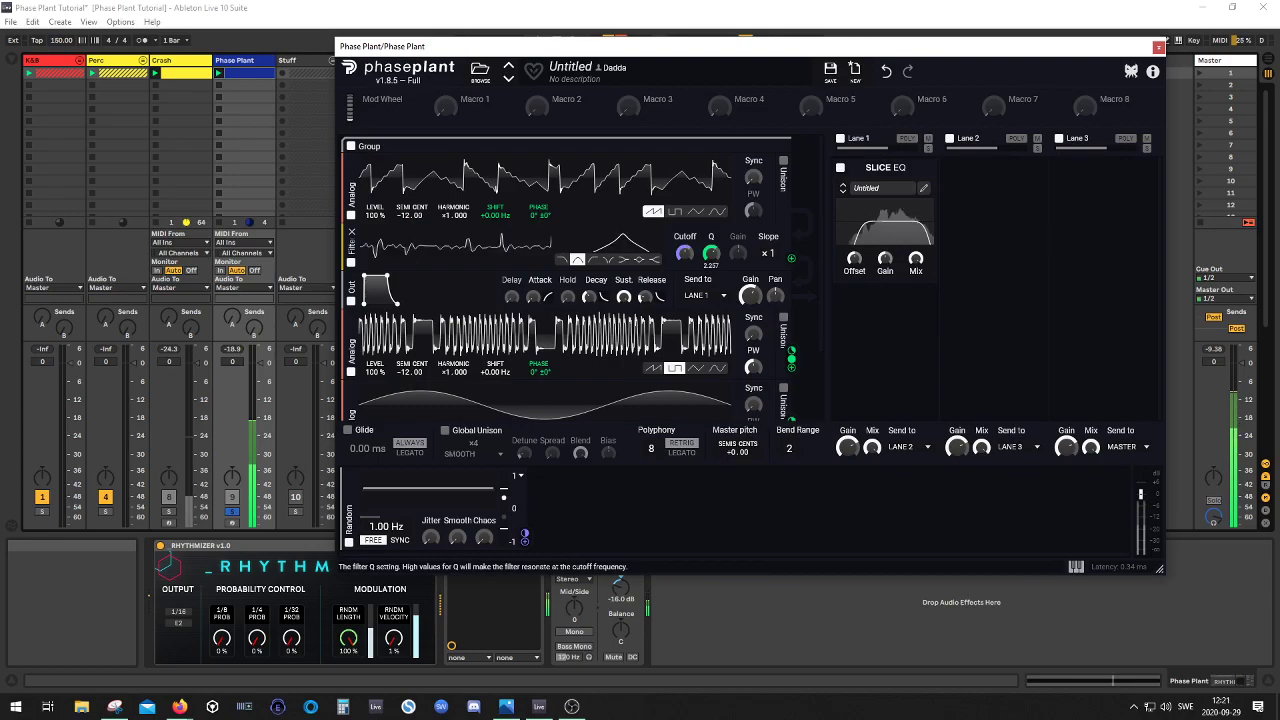
- Readjust how strongly the second Analog oscillator modulates the filter's Q
scroll(449, 425, down, 2)
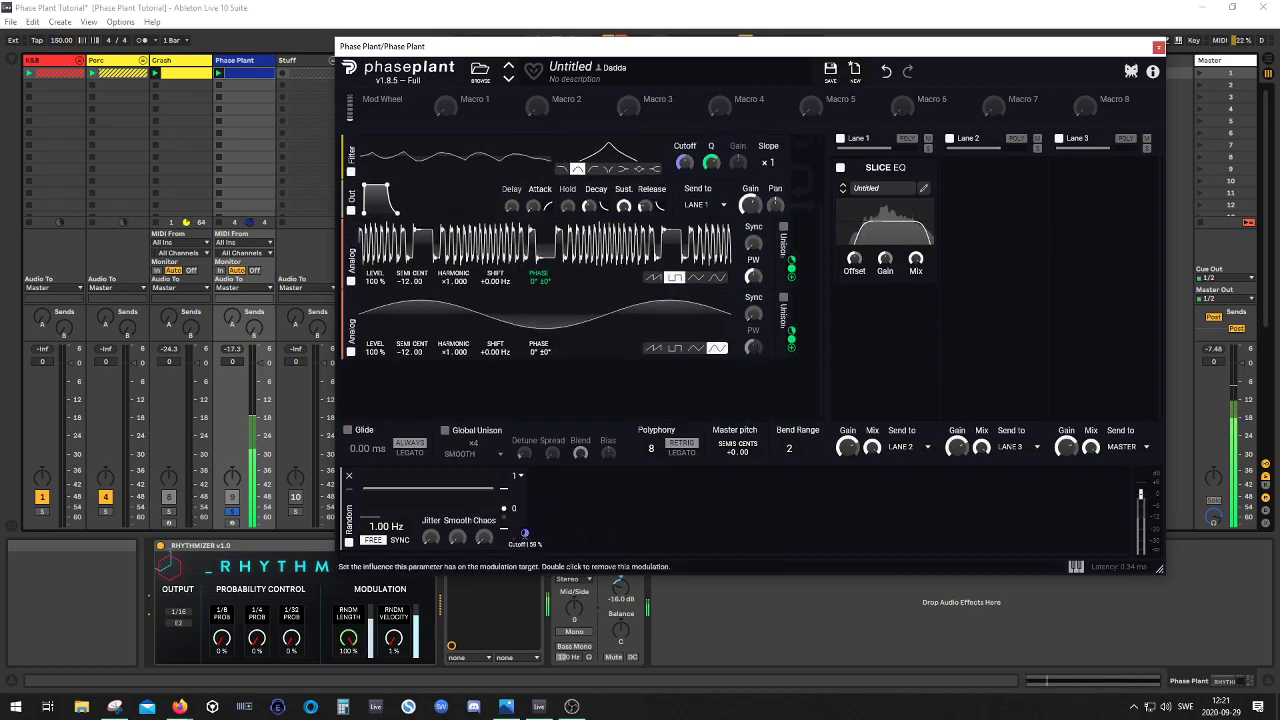
scroll(700, 300, up, 2)
mouse_move(791, 330)
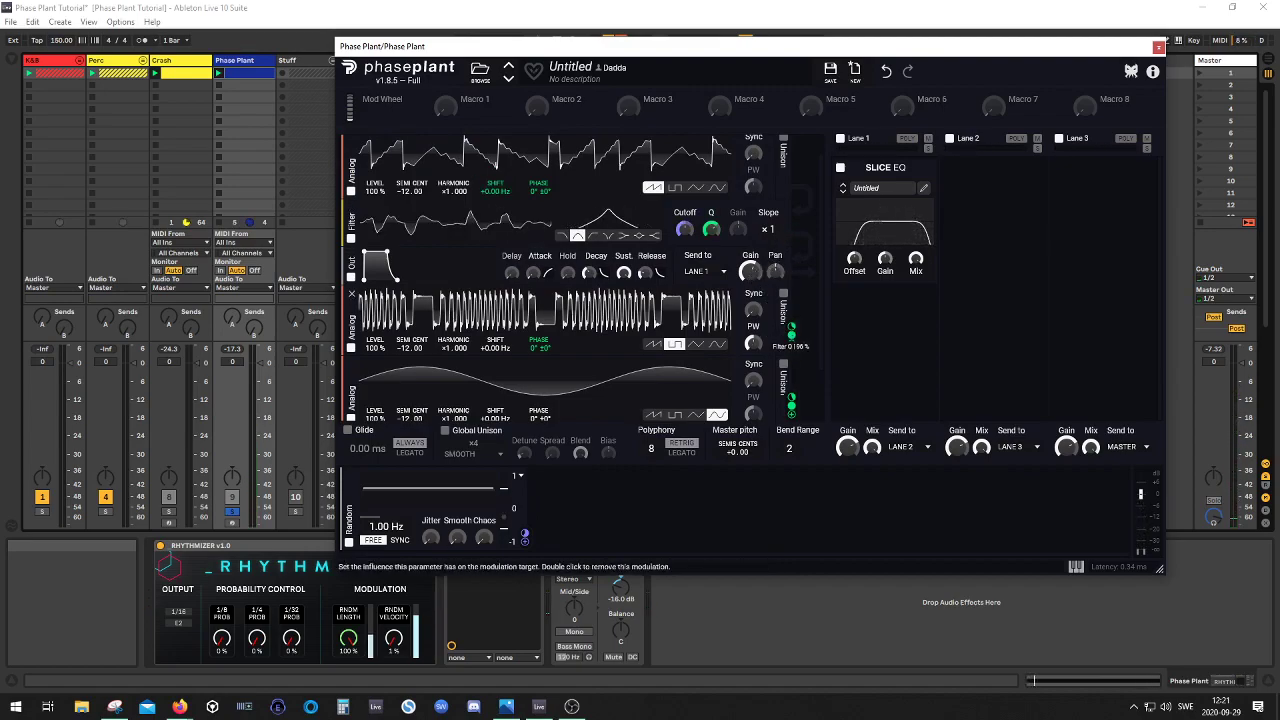
drag(791, 336, 791, 360)
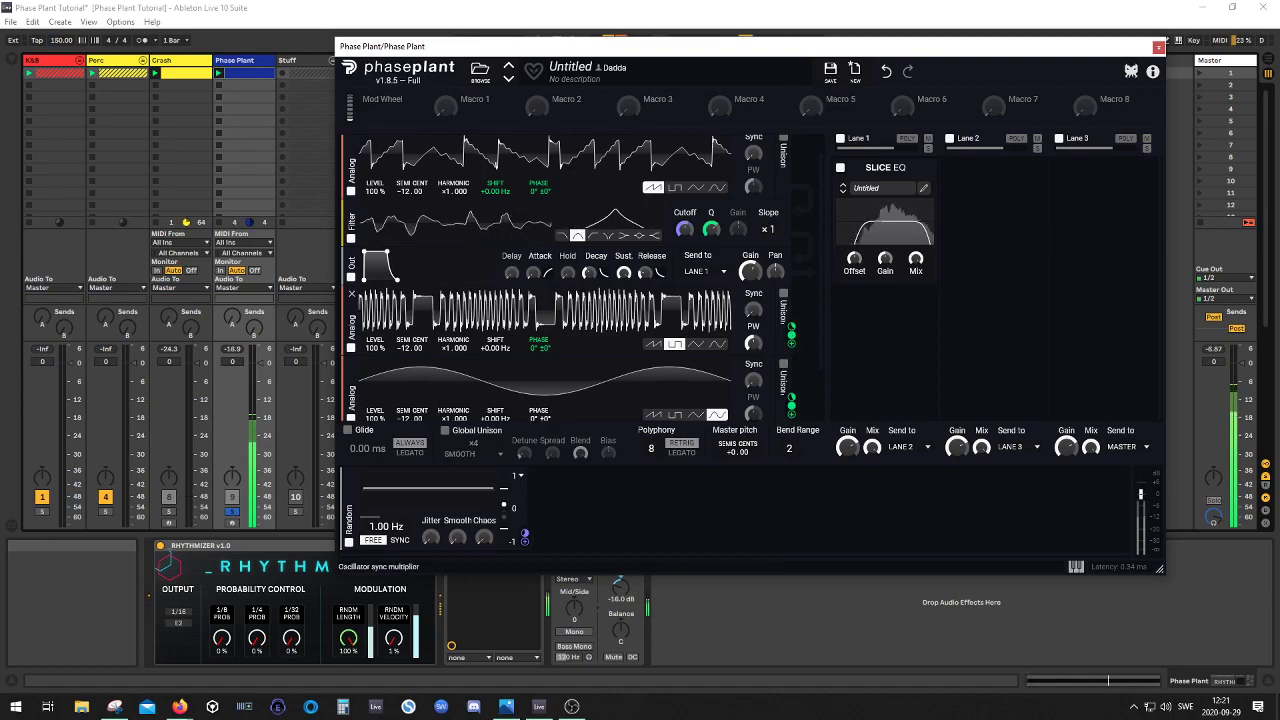
- Audition different Sync and PW settings on the second Analog oscillator and reset both
drag(753, 310, 753, 285)
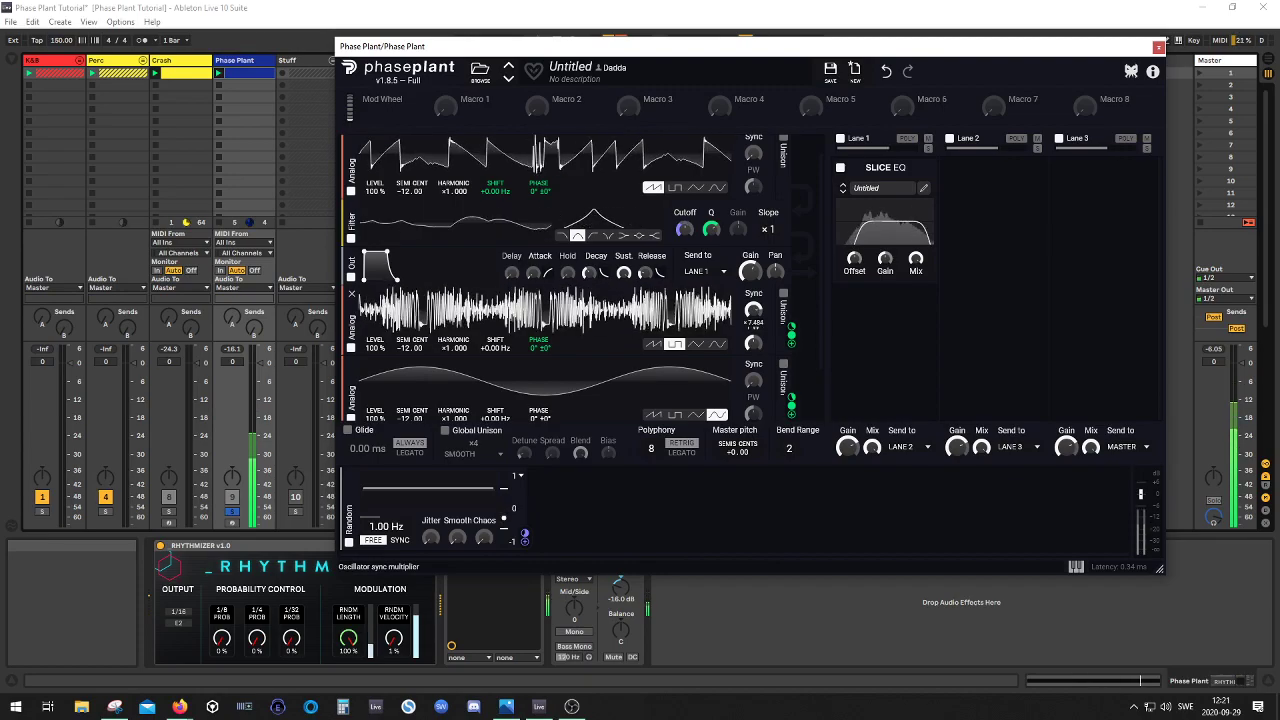
mouse_move(753, 342)
mouse_down()
mouse_move(753, 318)
mouse_move(748, 342)
mouse_up()
double_click(756, 346)
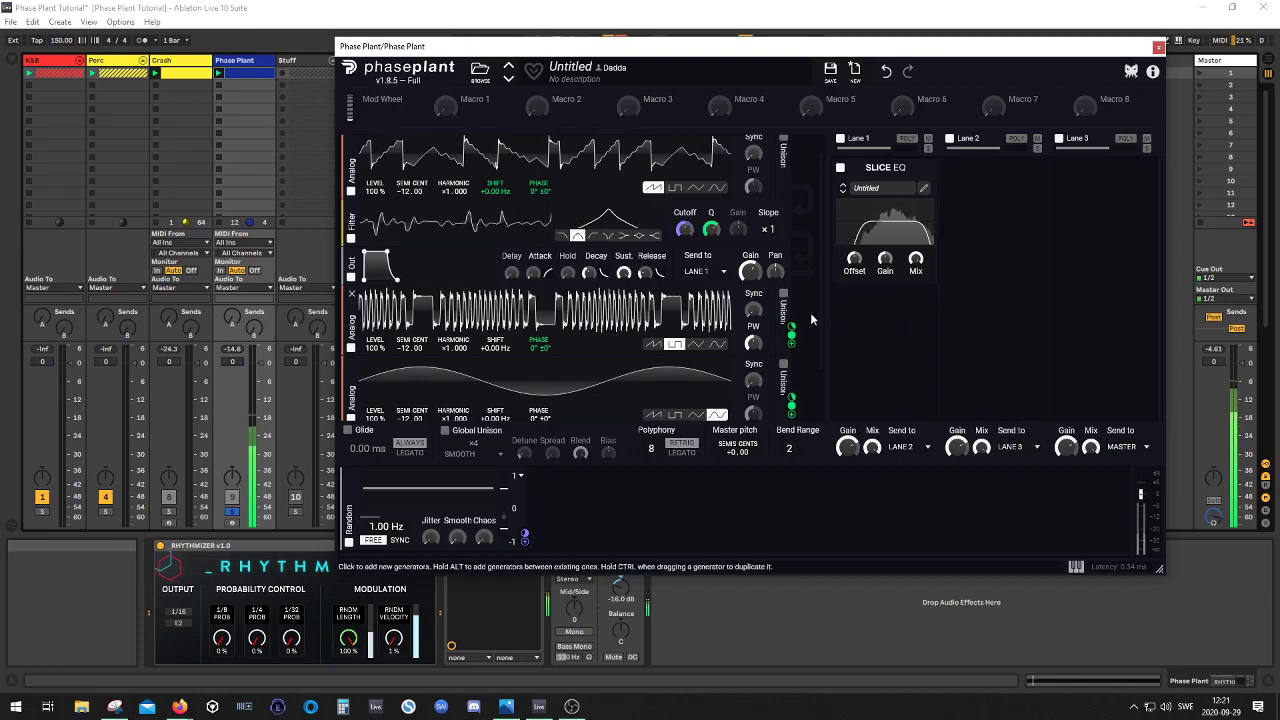
- Use the second Analog oscillator to modulate the filter's Cutoff as well, and adjust the modulation amount
scroll(810, 325, down, 2)
scroll(804, 333, up, 2)
click(791, 405)
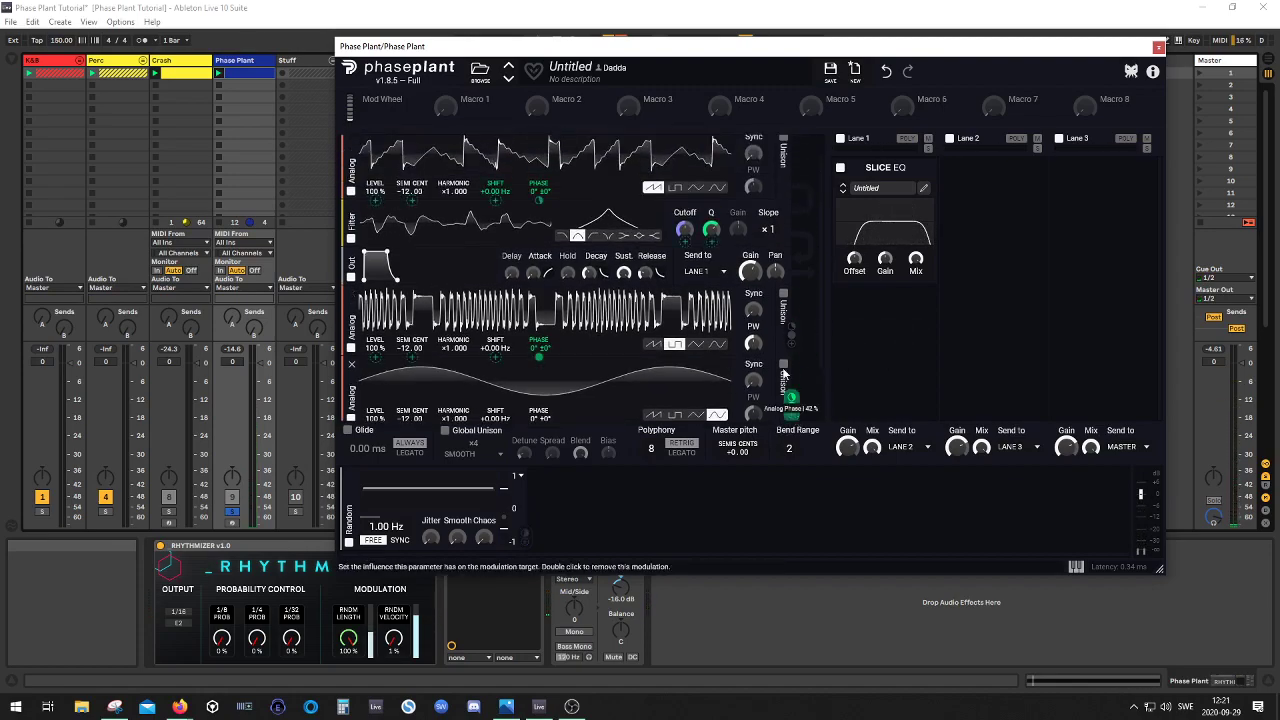
drag(856, 393, 797, 360)
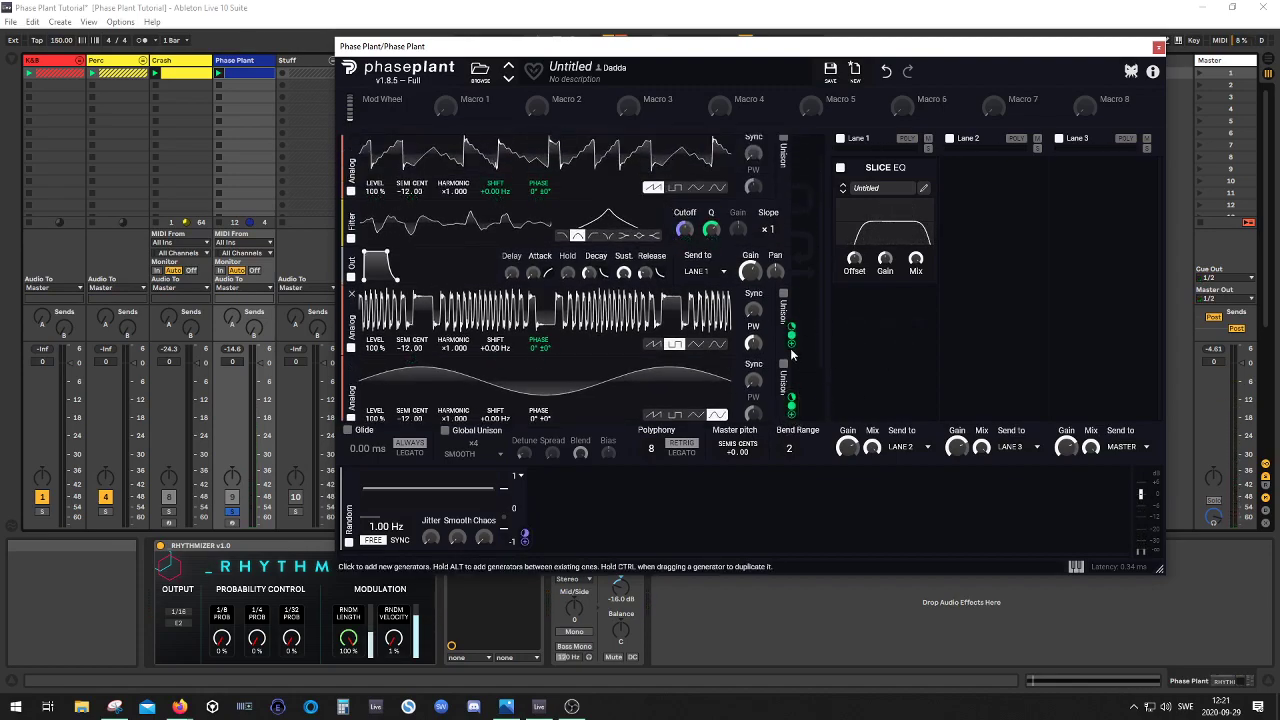
click(791, 337)
drag(685, 242, 685, 240)
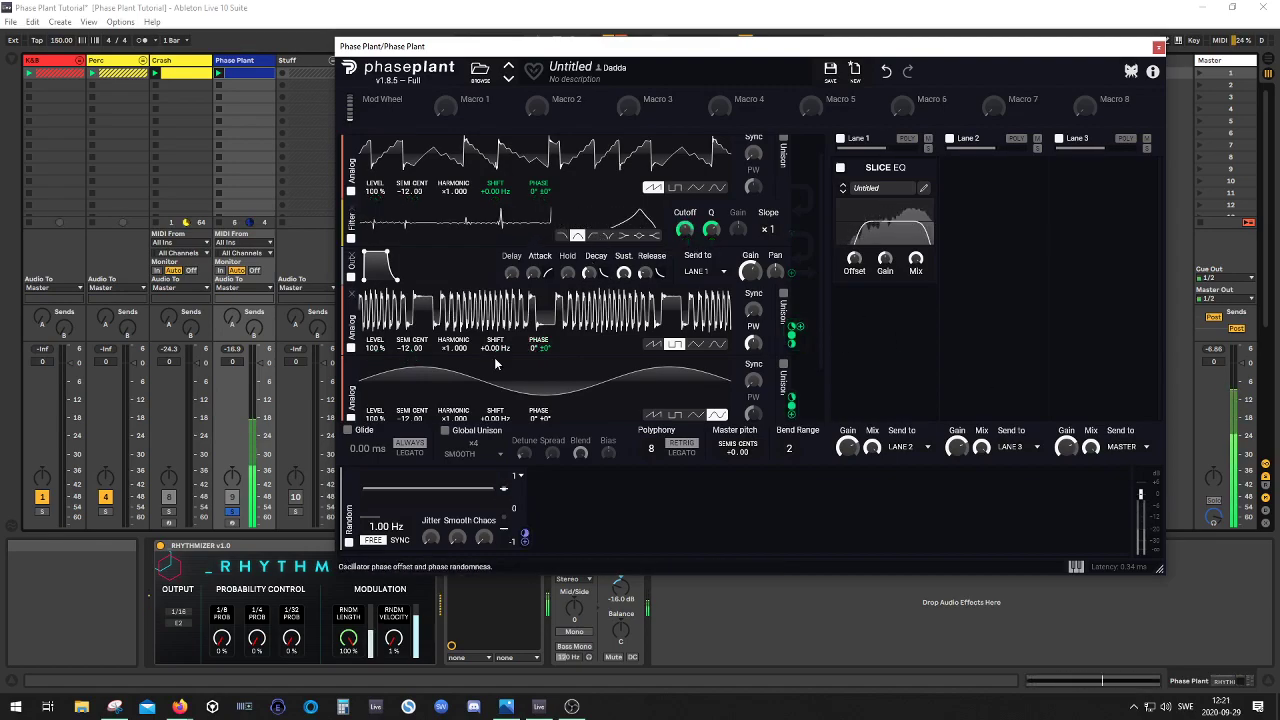
- Audition the second Analog oscillator at a different semitone tuning and return it to −12.00
scroll(449, 375, down, 1)
drag(406, 315, 406, 258)
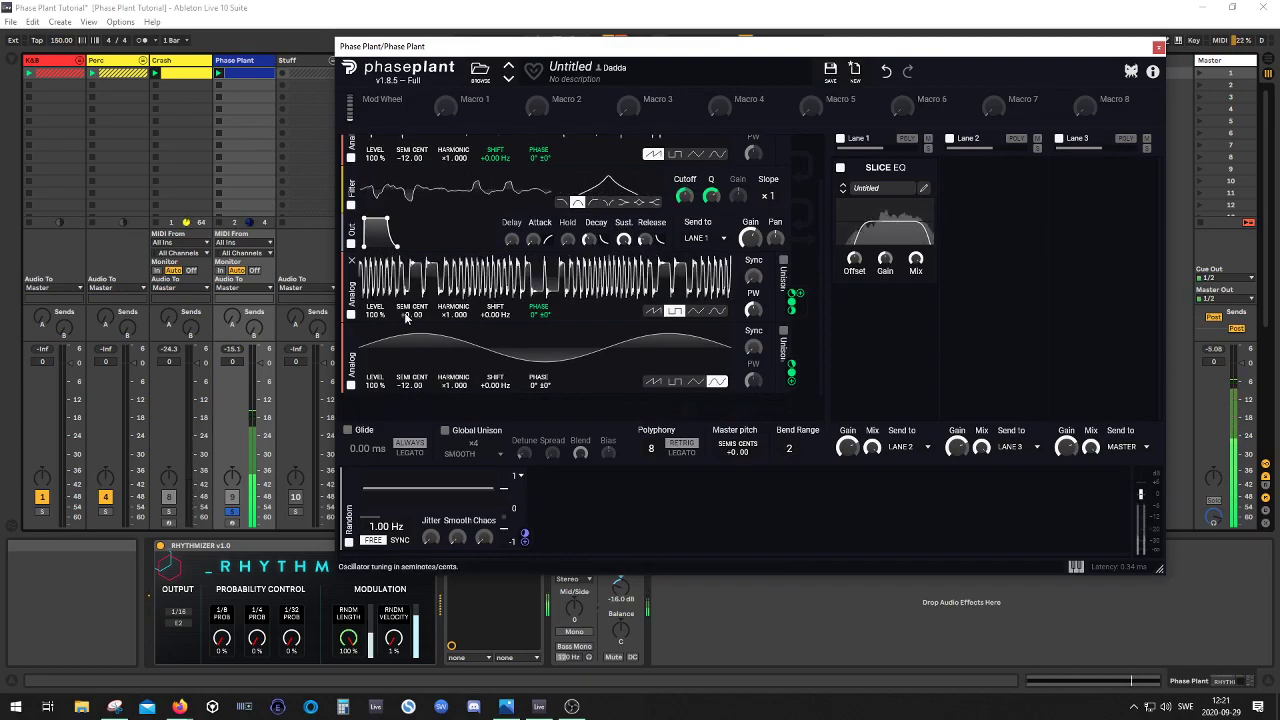
mouse_move(406, 318)
mouse_down()
mouse_move(406, 348)
mouse_move(406, 318)
mouse_up()
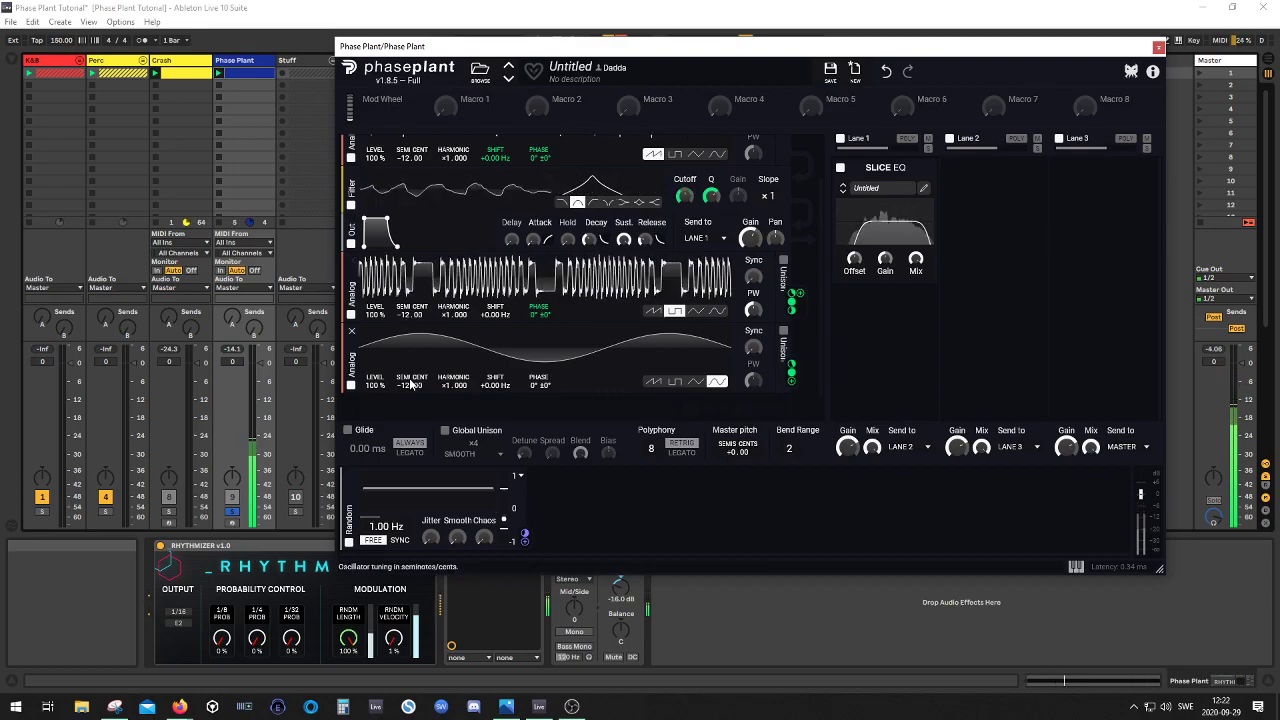
- Try the third Analog at −24.00 semitones while readjusting the filter's Q and Cutoff, and return its tuning to −12.00
drag(411, 385, 411, 421)
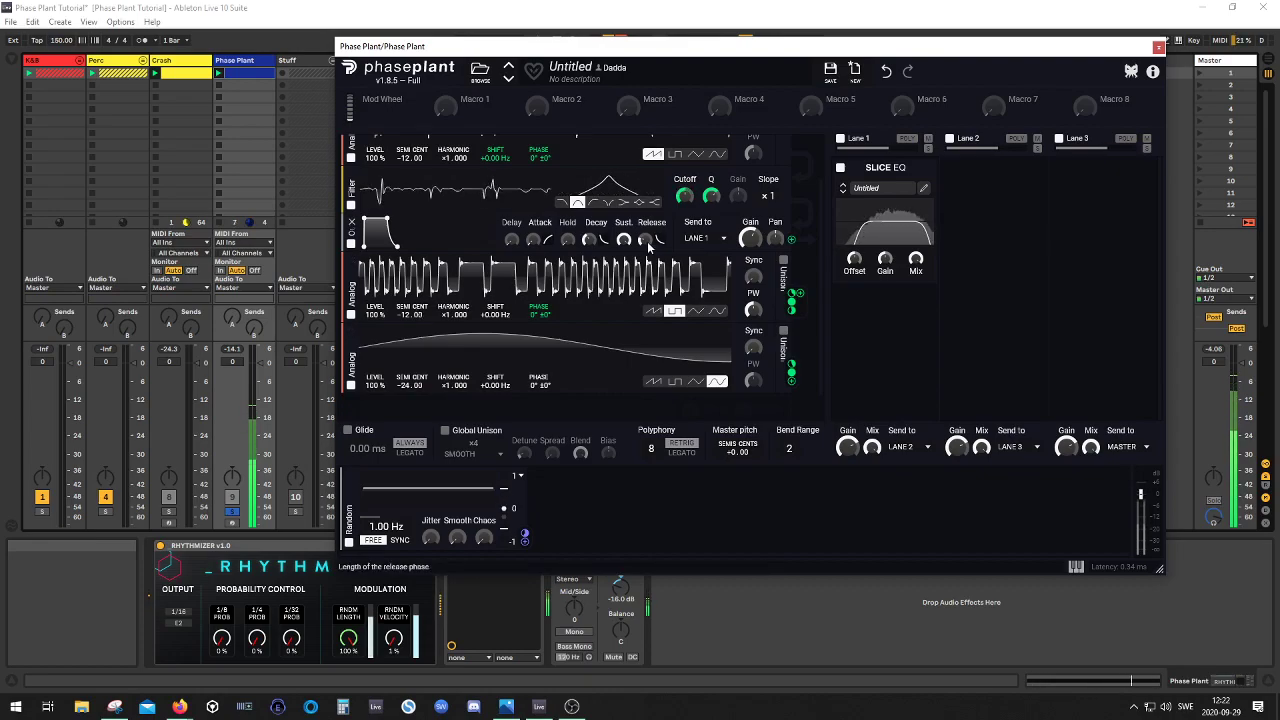
mouse_move(684, 211)
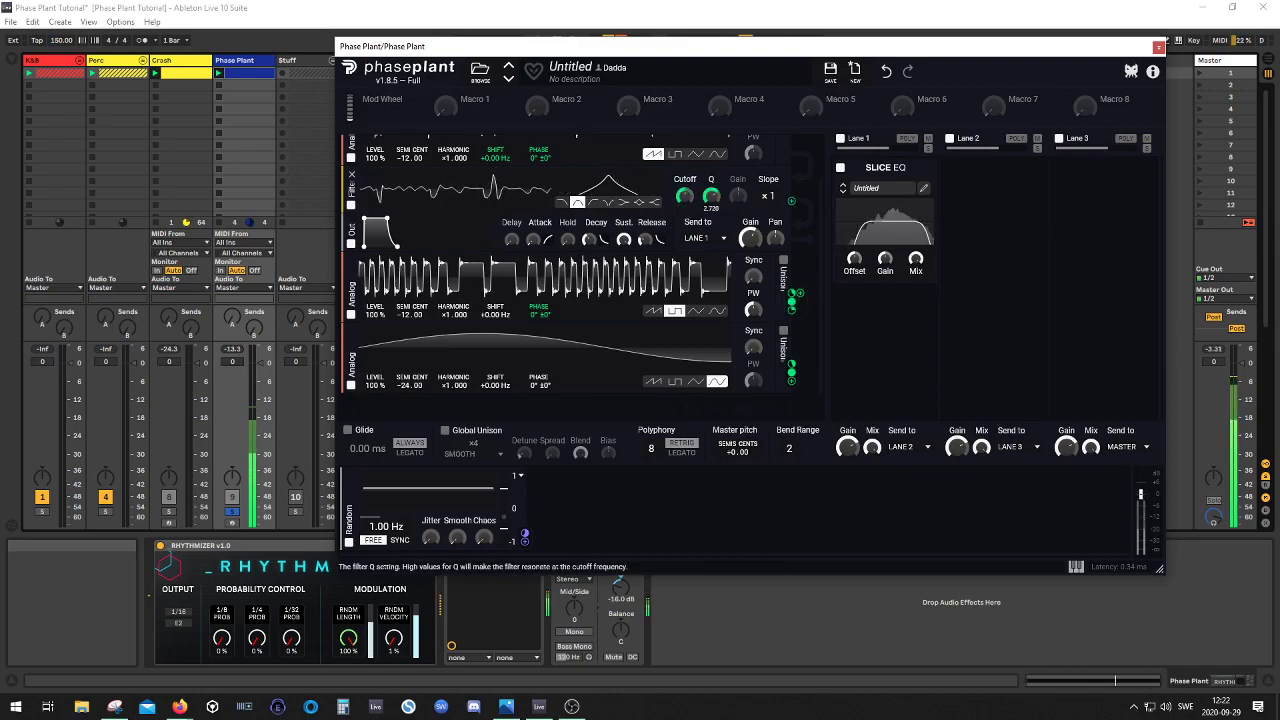
drag(684, 196, 684, 196)
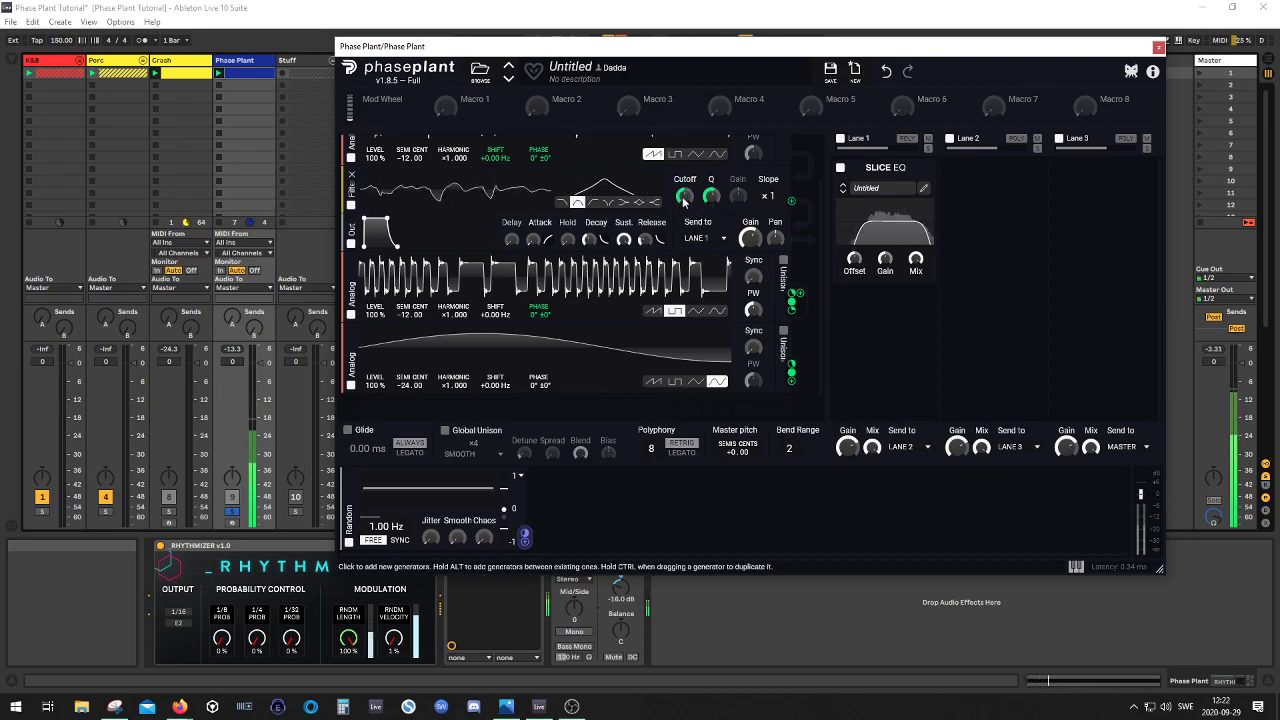
drag(411, 385, 411, 372)
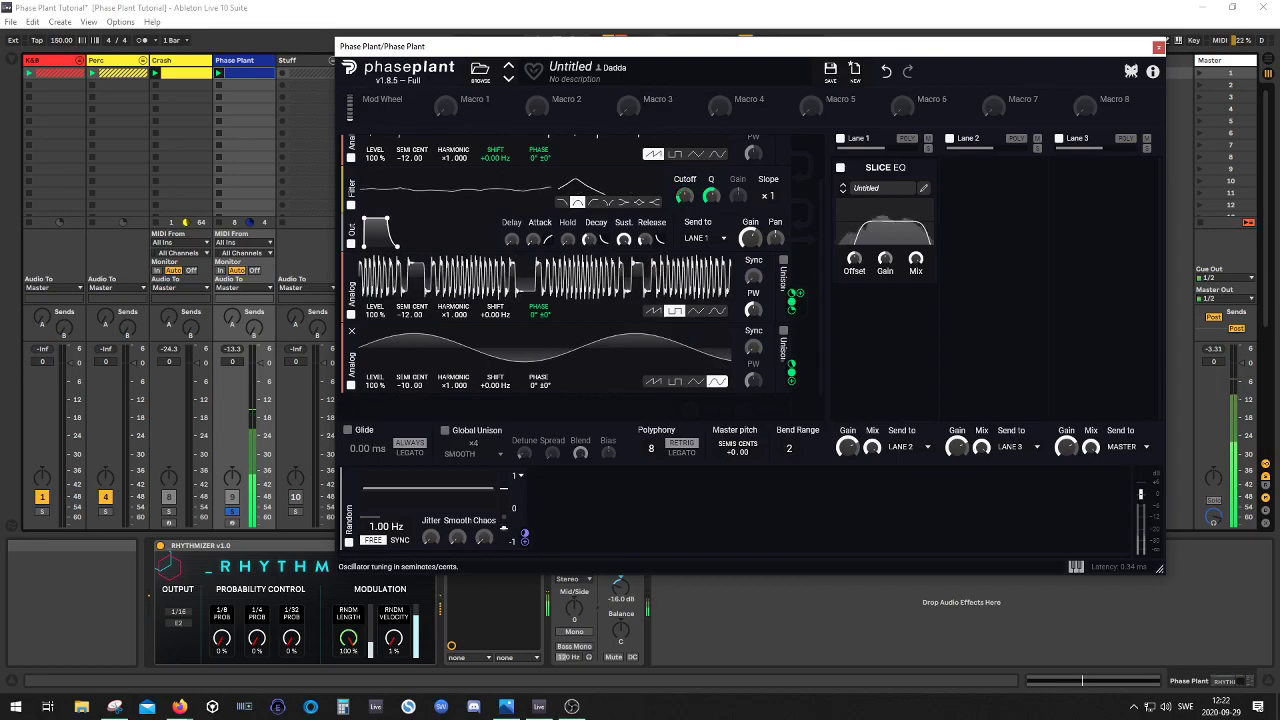
- Add a Distortion effect between the filter and the output of the first group and adjust its Drive
scroll(720, 336, up, 2)
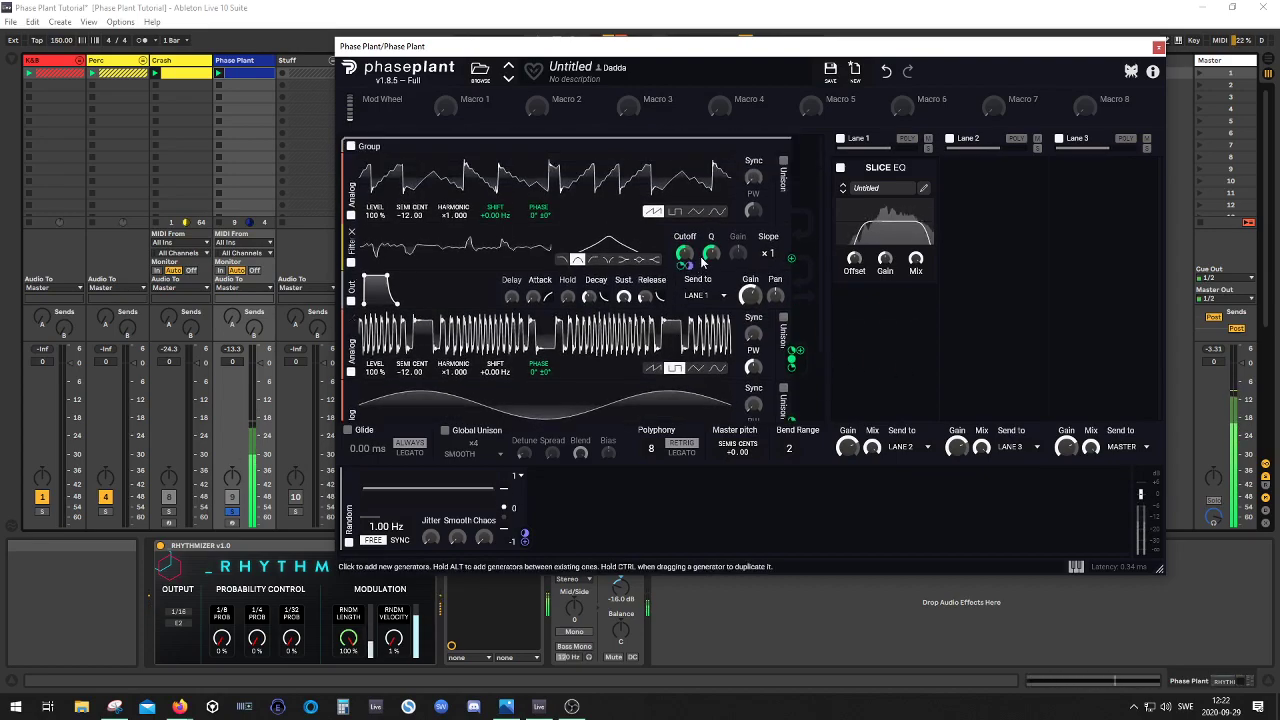
scroll(773, 312, down, 3)
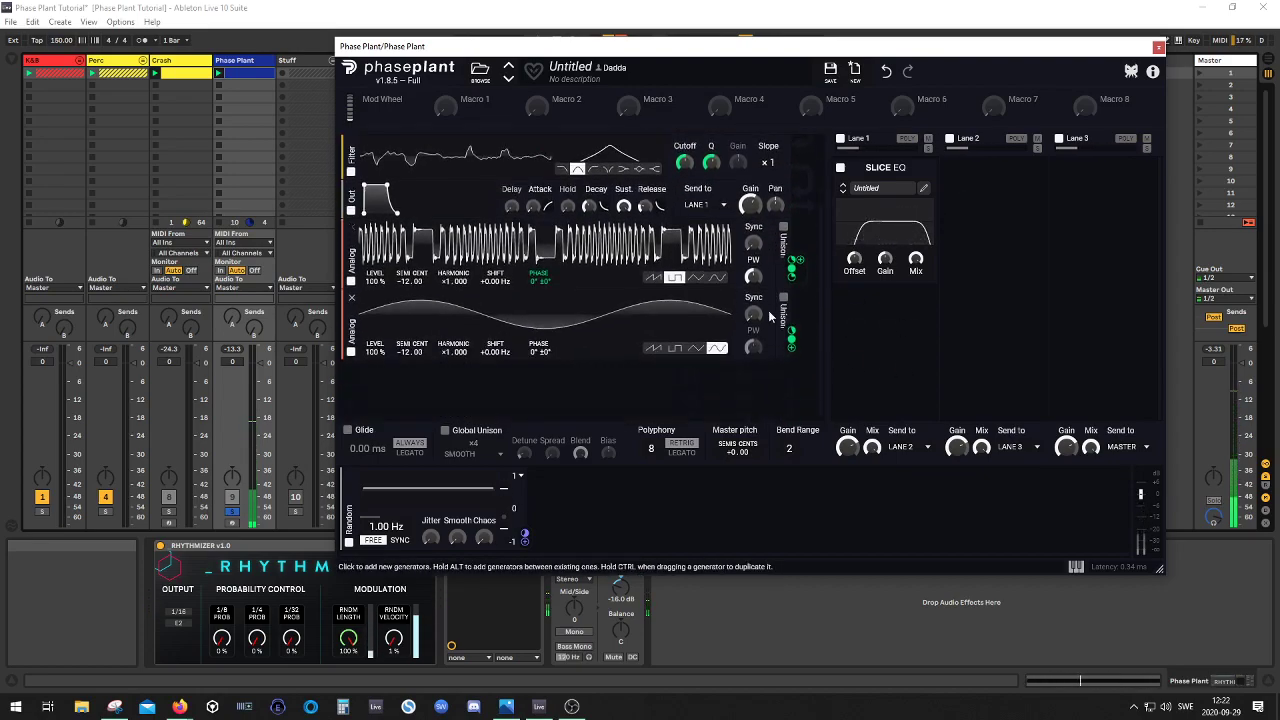
scroll(700, 325, up, 2)
scroll(470, 350, down, 2)
click(368, 405)
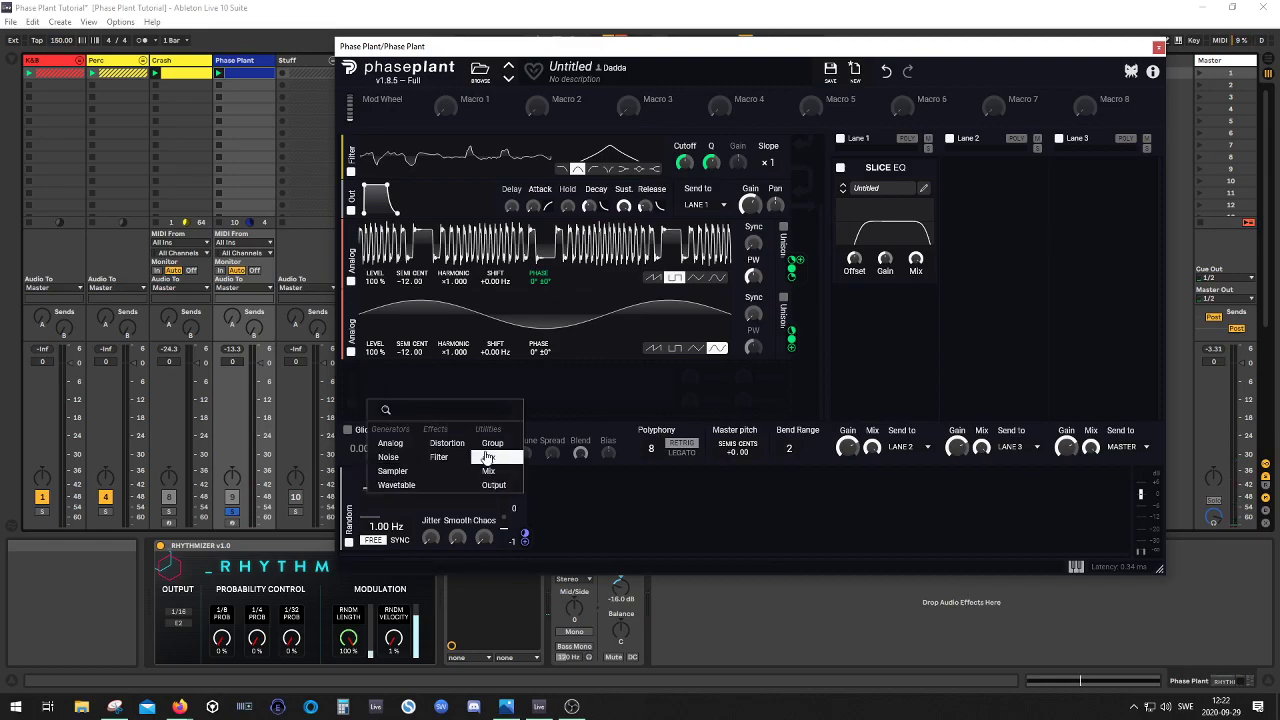
click(372, 437)
drag(351, 388, 355, 197)
scroll(355, 197, up, 2)
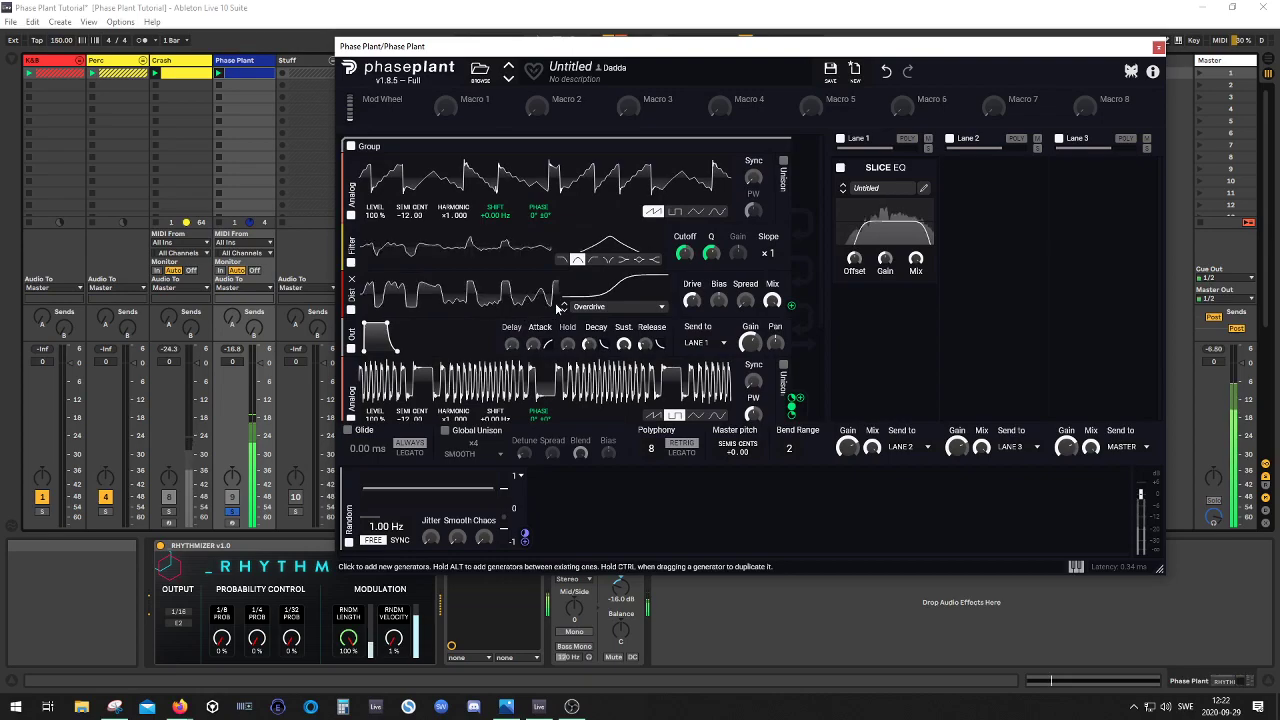
drag(692, 301, 692, 325)
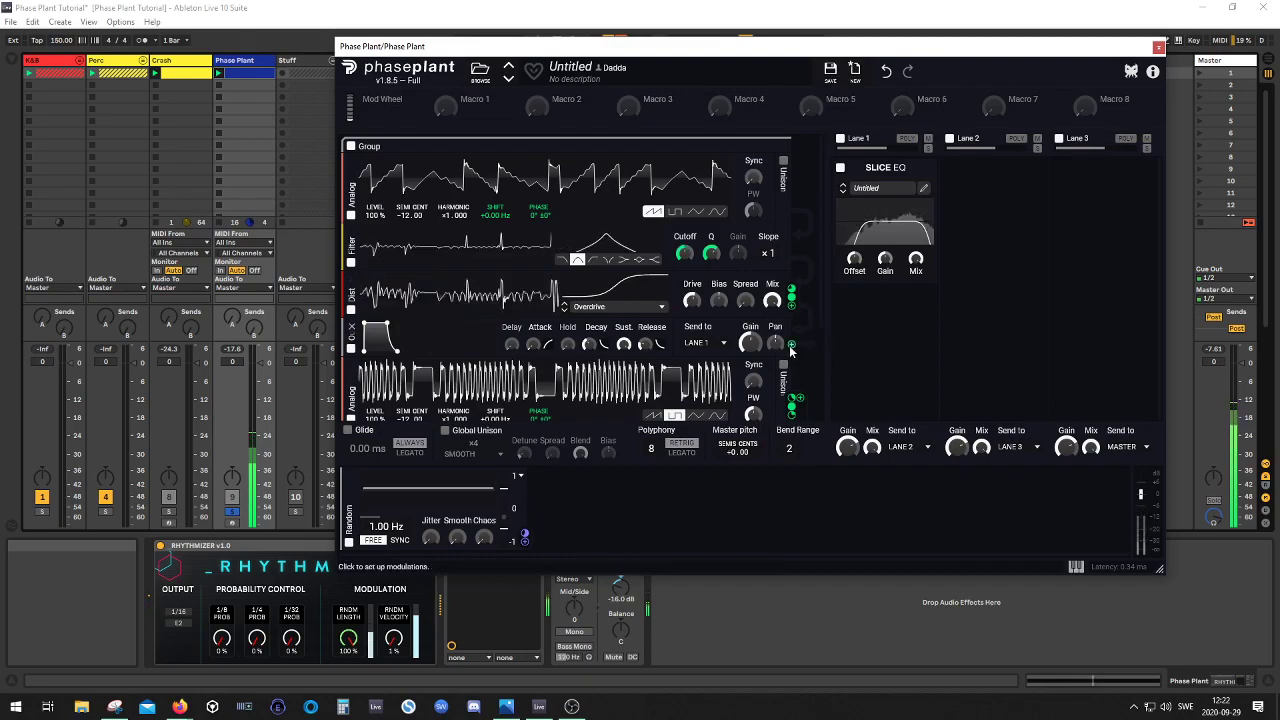
- Unsolo the Phase Plant track, and readjust the filter's Cutoff and the Slice EQ's Offset within the full mix
scroll(710, 330, down, 2)
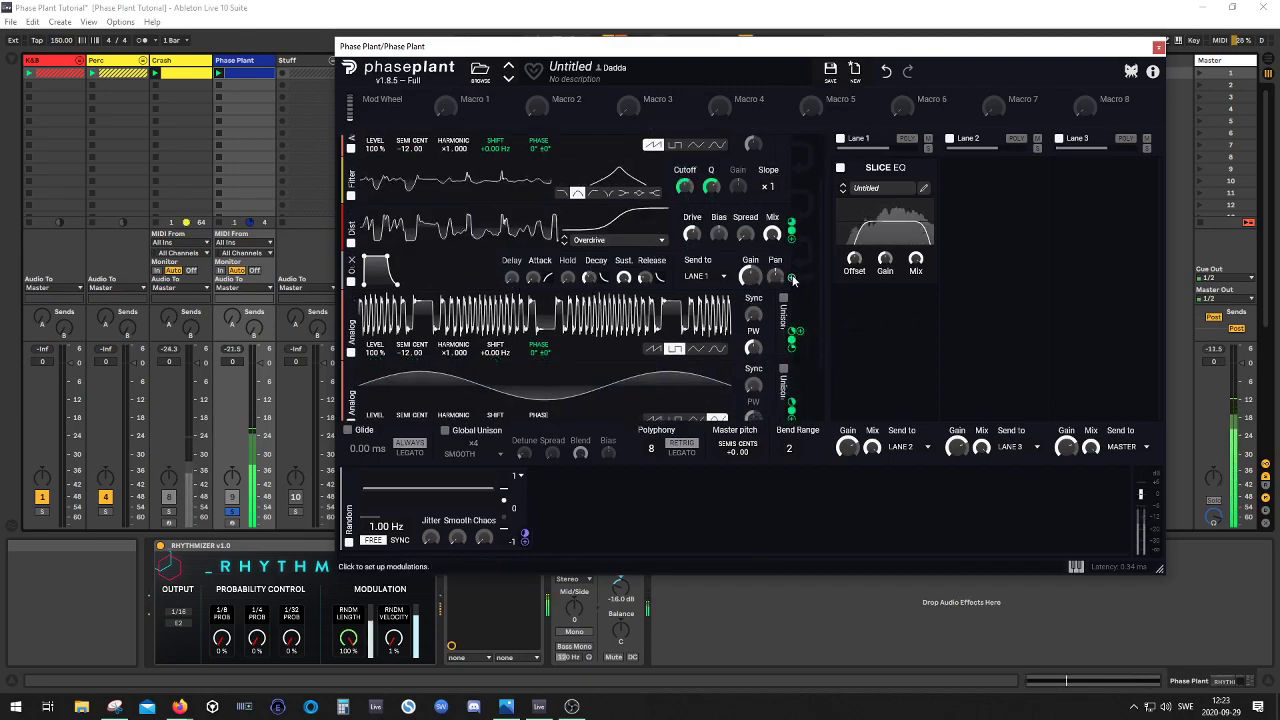
scroll(733, 236, up, 1)
scroll(733, 236, up, 2)
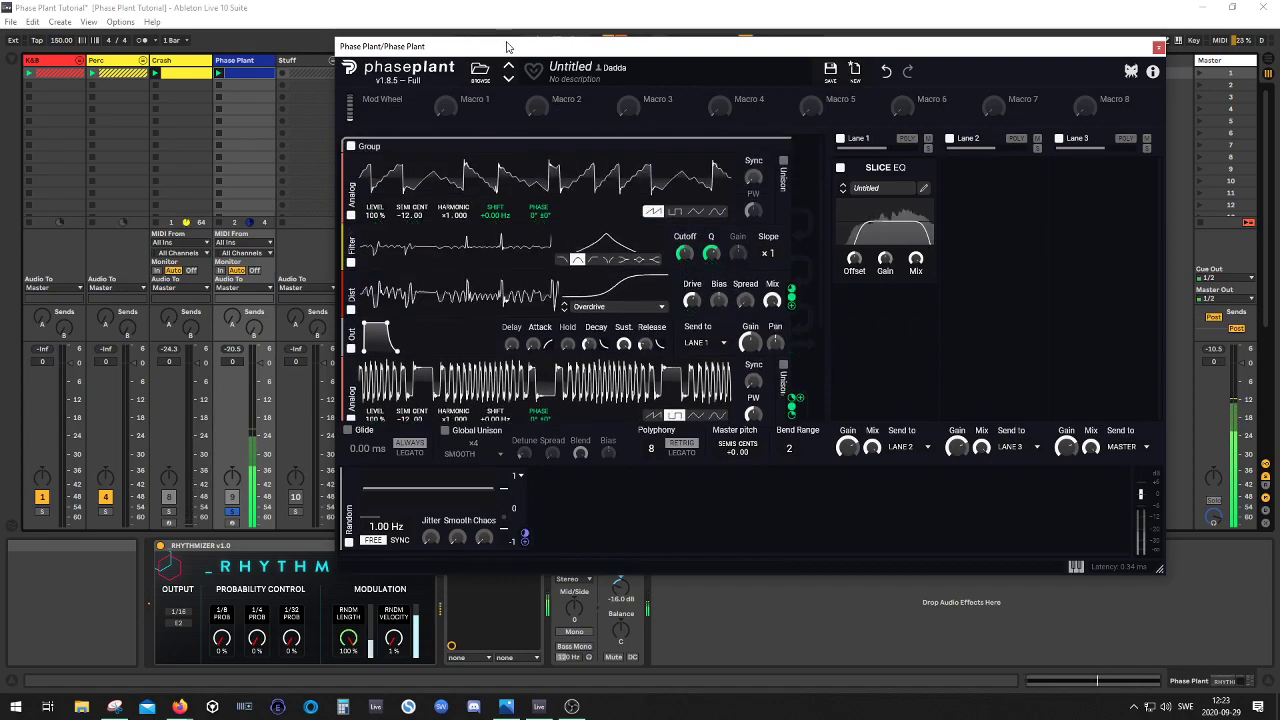
drag(514, 47, 695, 28)
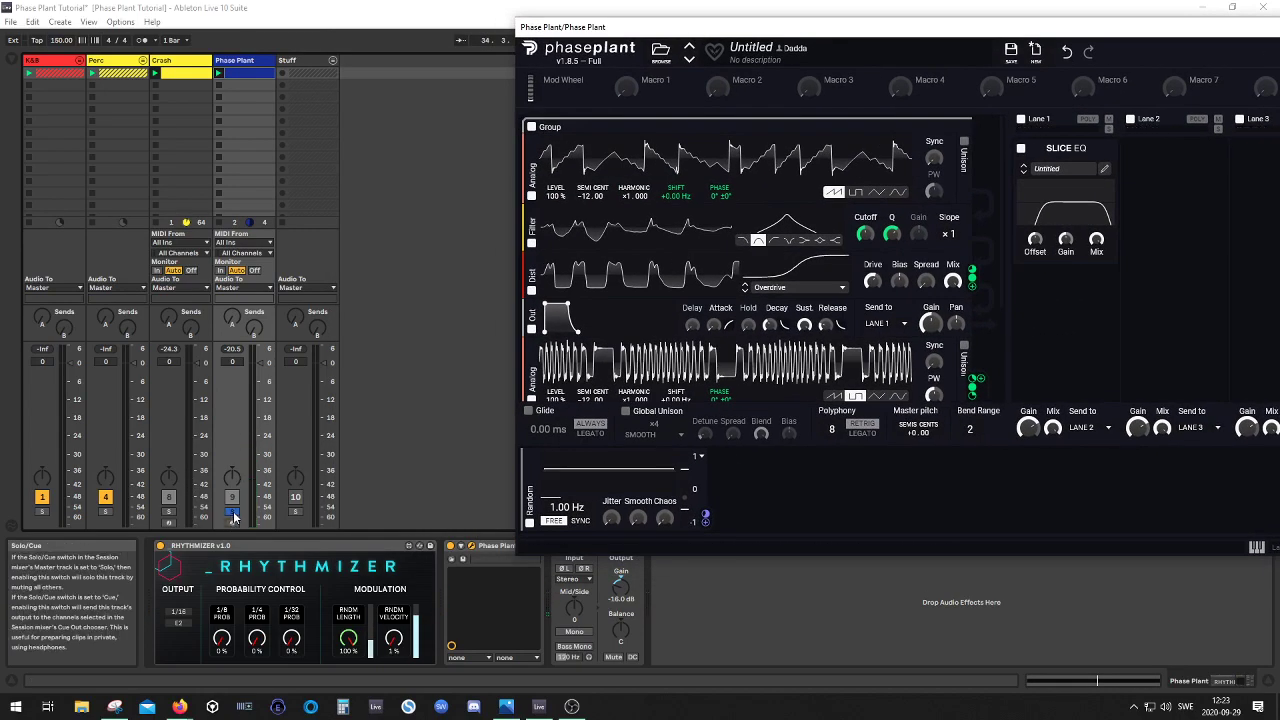
click(233, 515)
drag(845, 27, 539, 37)
drag(558, 246, 558, 256)
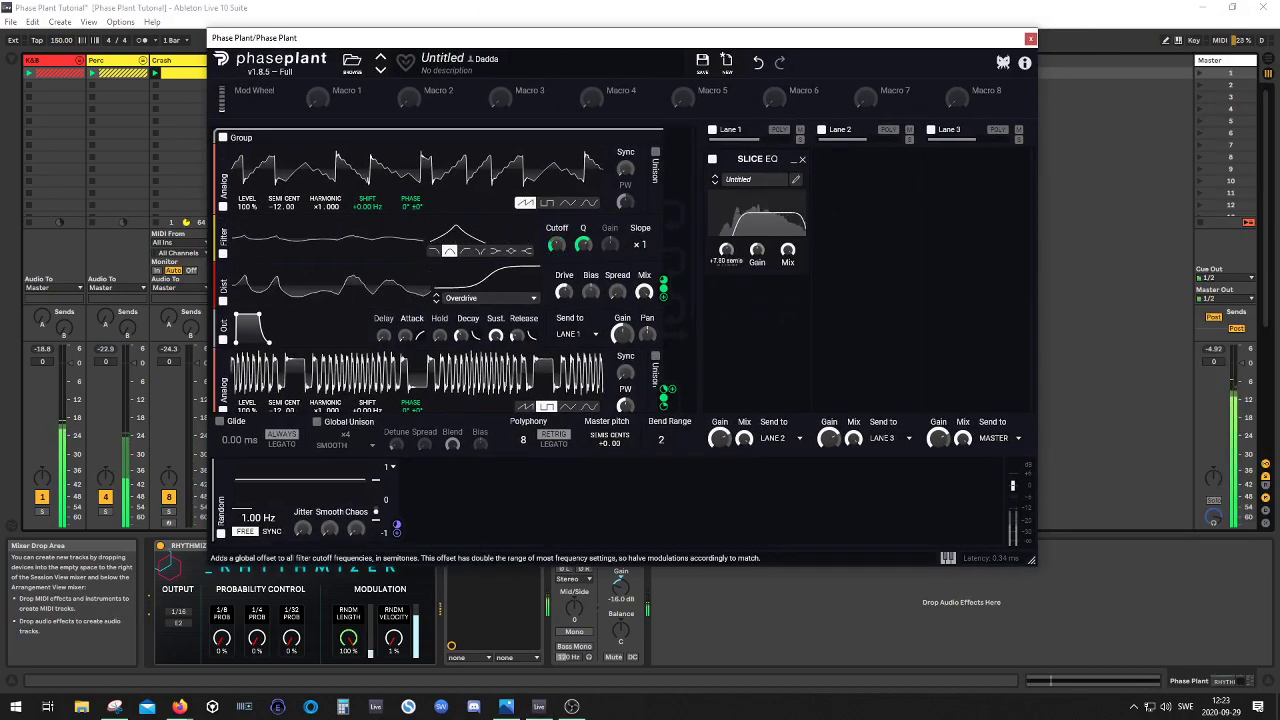
- Add a tempo-synced Delay to Lane 2 with Ping-Pong on, and adjust its Duck and Pan
click(846, 162)
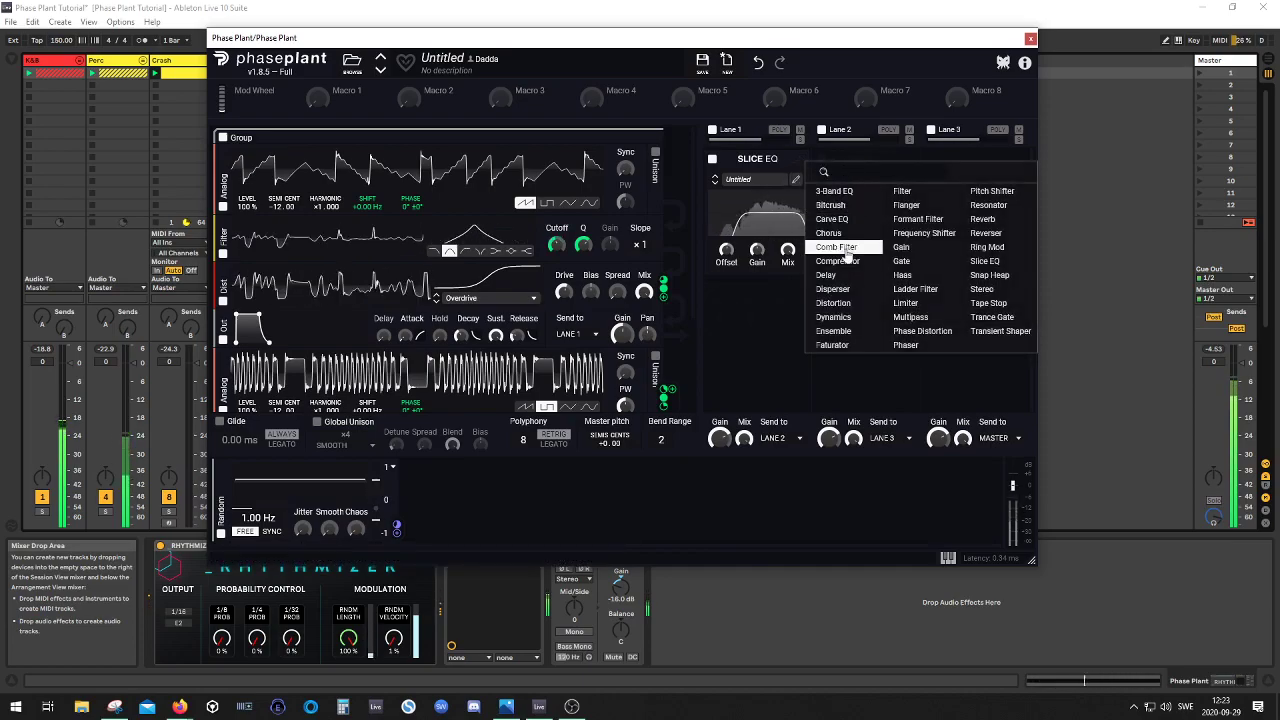
click(826, 275)
click(889, 202)
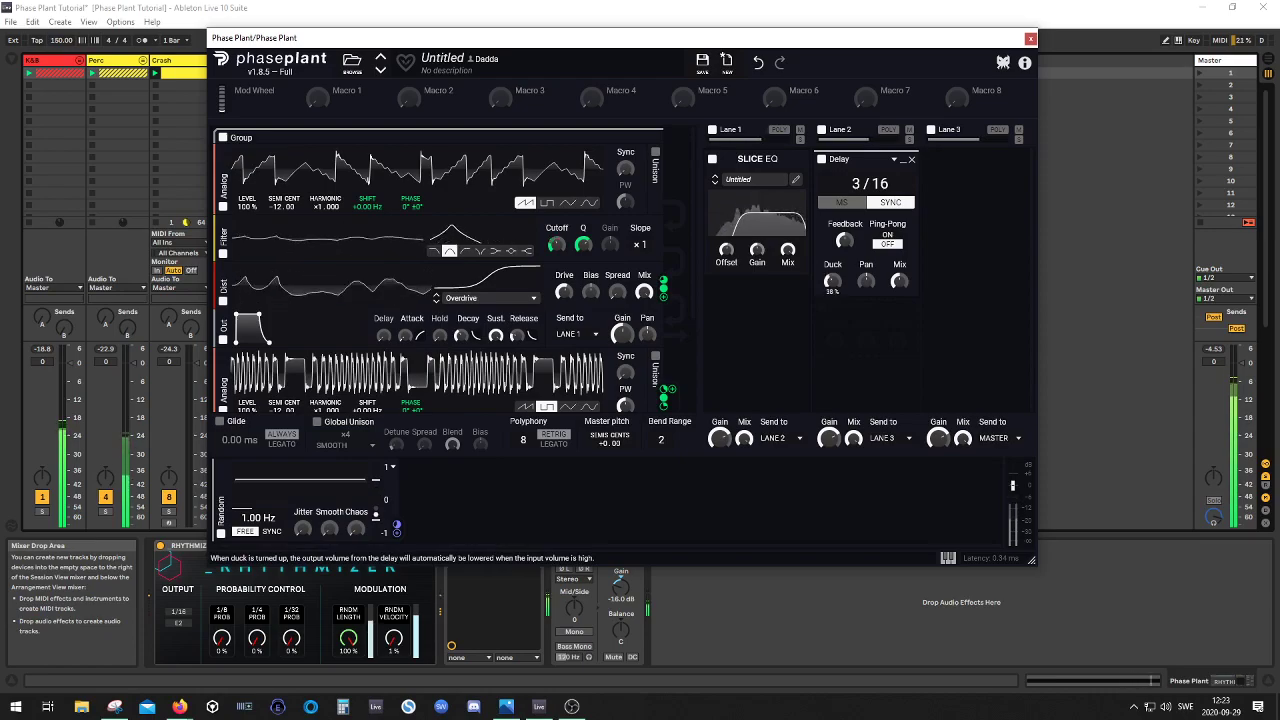
click(887, 236)
drag(866, 282, 866, 296)
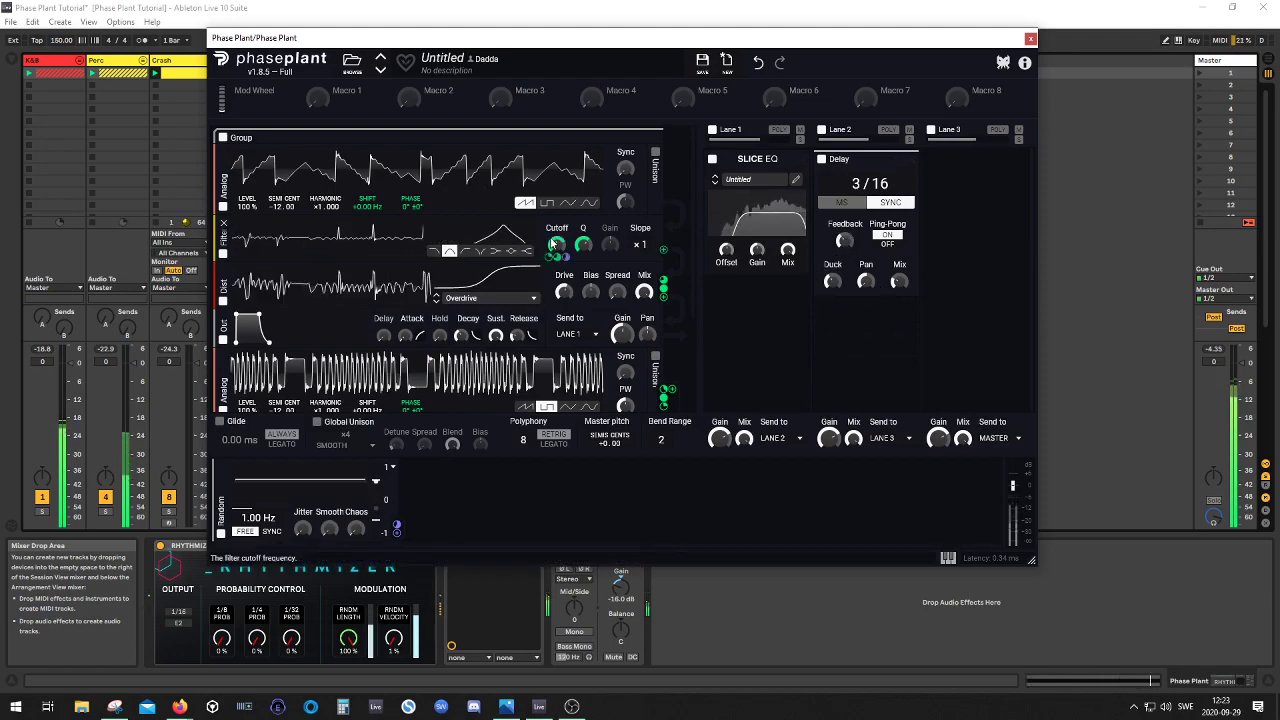
- Readjust the filter's Cutoff and set the second Analog's modulation of it to about 27%
mouse_move(553, 243)
mouse_down()
mouse_move(553, 268)
mouse_move(553, 240)
mouse_up()
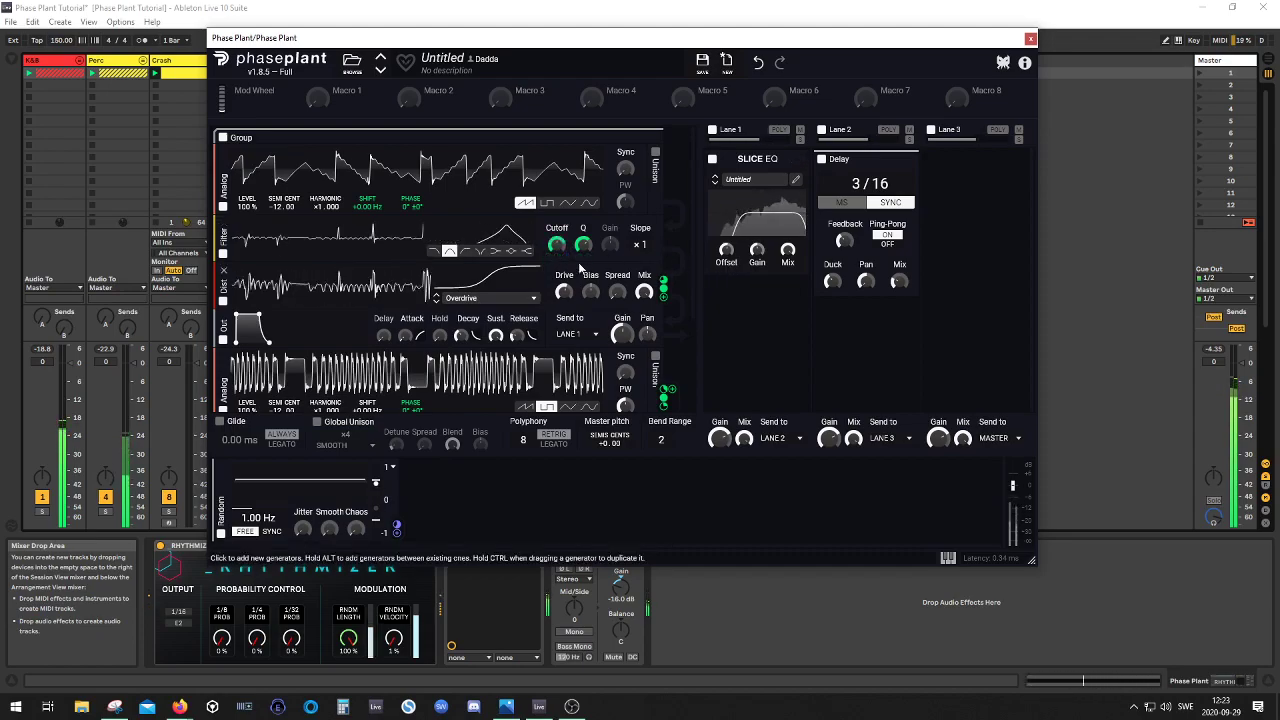
drag(549, 257, 549, 248)
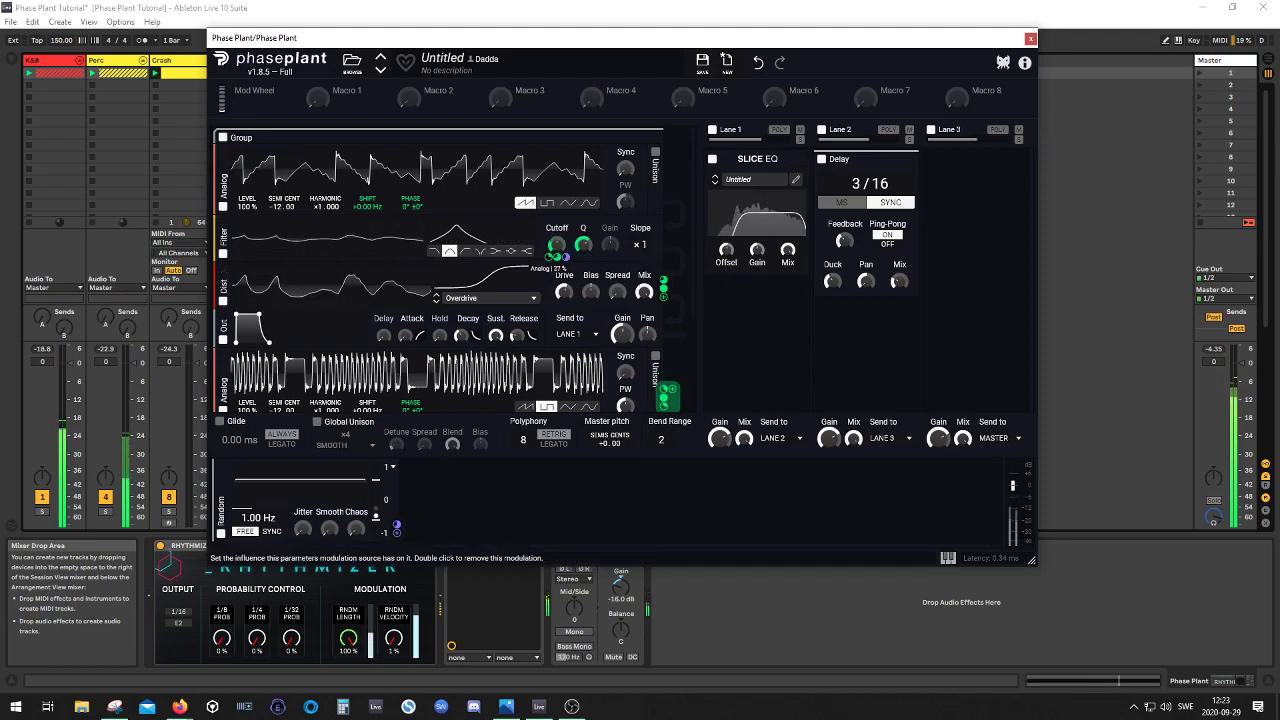
- Compare the first group's Distortion at 0% and 100% Mix, leaving the Mix at 100%
scroll(478, 316, down, 1)
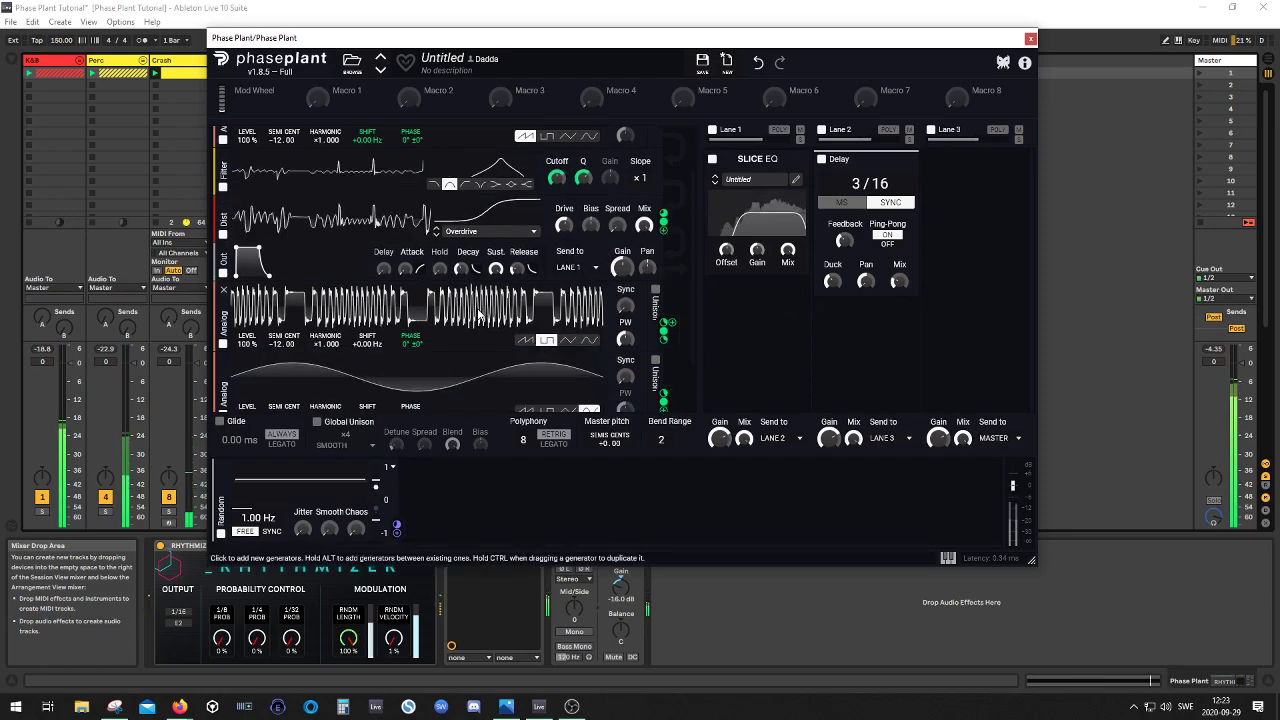
scroll(480, 316, up, 1)
mouse_move(644, 258)
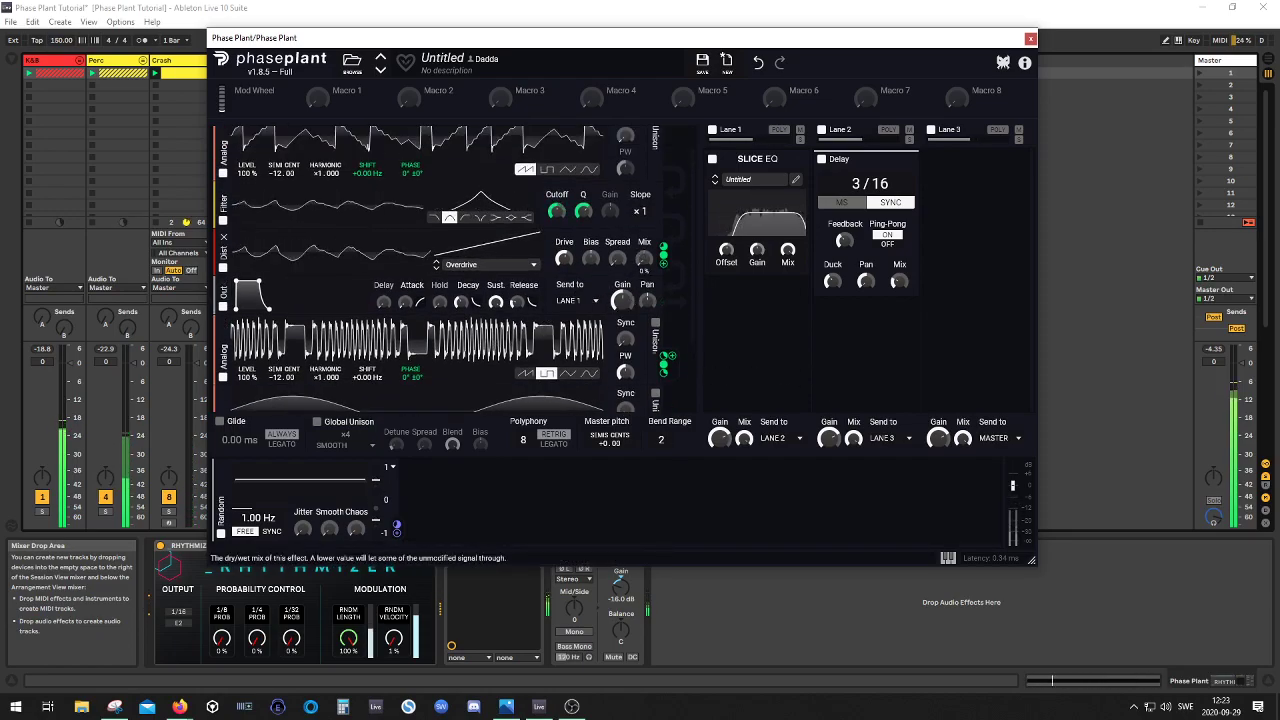
drag(644, 258, 644, 200)
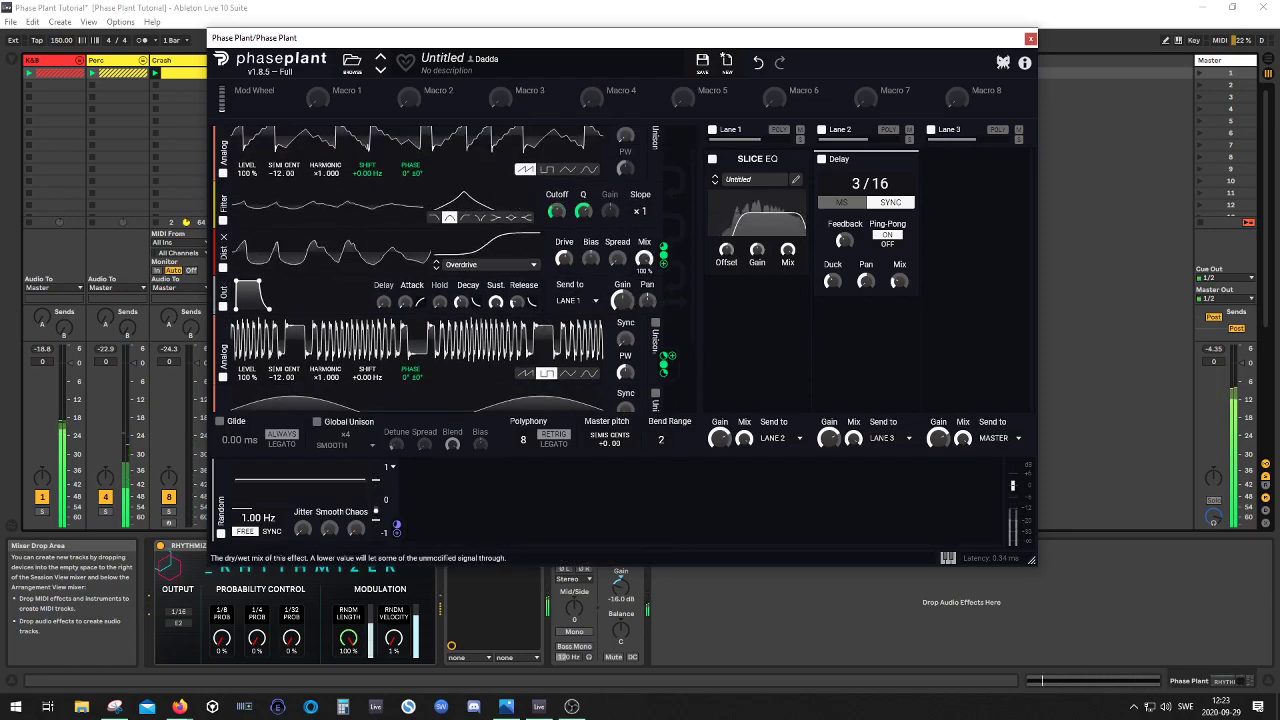
- Try the Saturate type on the Distortion with an adjusted Drive, and switch the type to Foldback
click(485, 265)
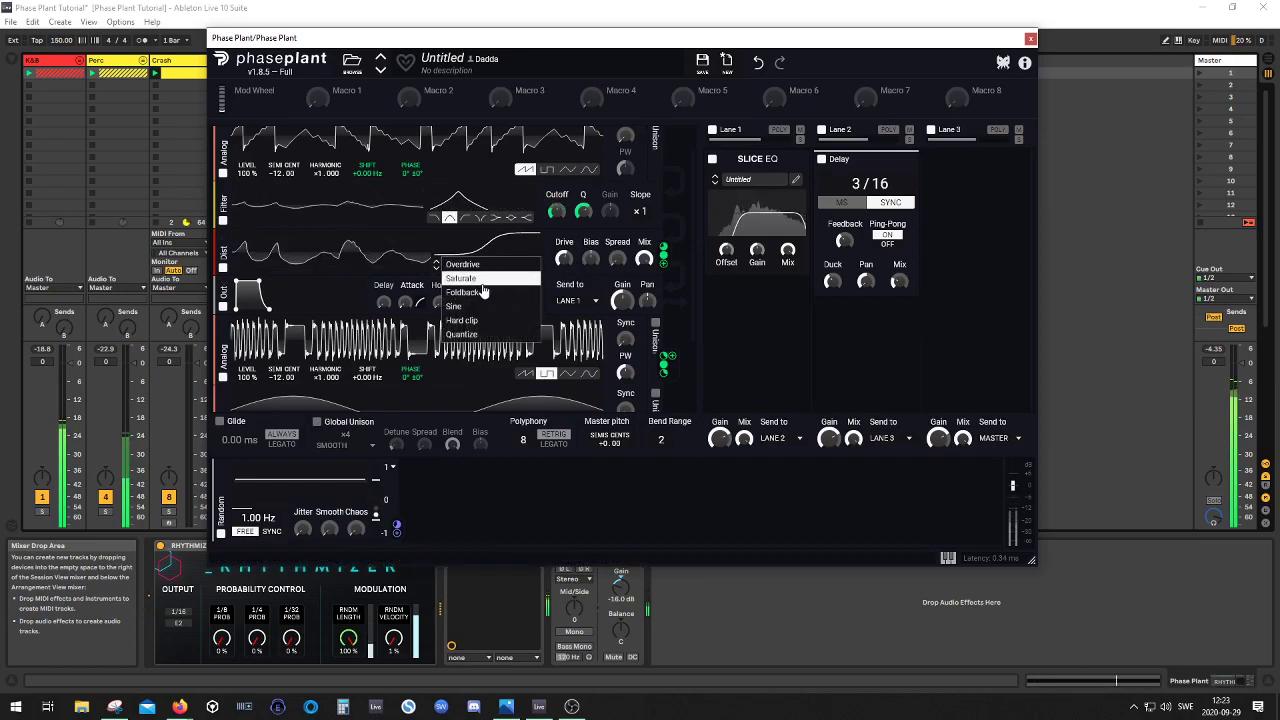
click(482, 282)
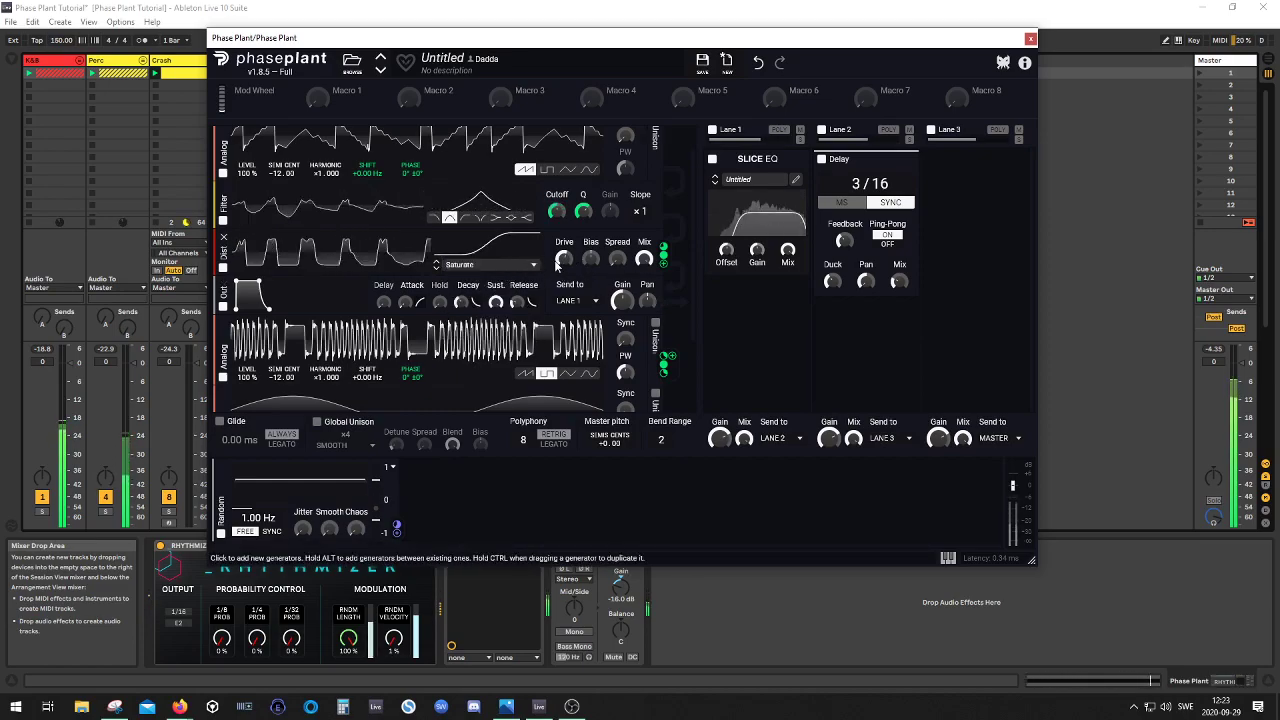
mouse_move(563, 259)
mouse_down()
mouse_move(563, 214)
mouse_move(564, 280)
mouse_up()
click(510, 264)
click(470, 288)
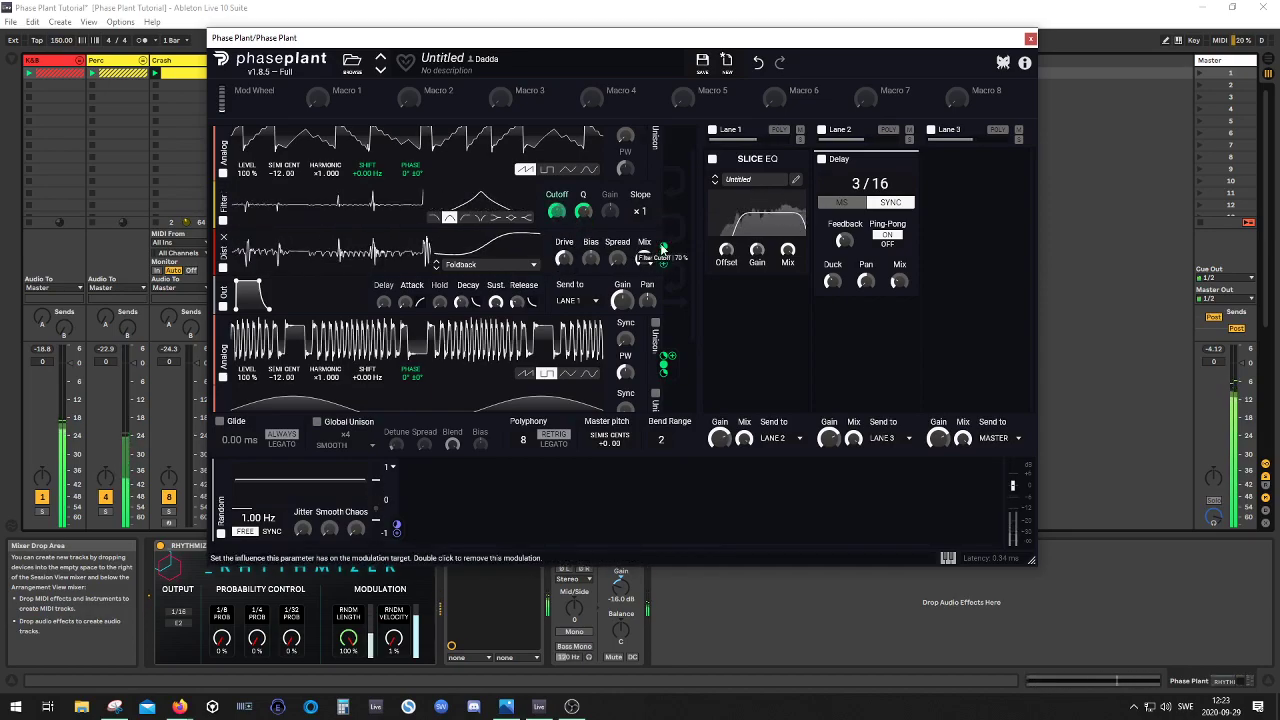
- Set the Distortion's modulation of the filter's Cutoff to 100%, and move the filter below the Distortion in the first group
mouse_move(662, 247)
mouse_down()
mouse_move(662, 268)
mouse_move(662, 240)
mouse_up()
mouse_move(564, 258)
mouse_down()
mouse_move(564, 230)
mouse_move(564, 256)
mouse_up()
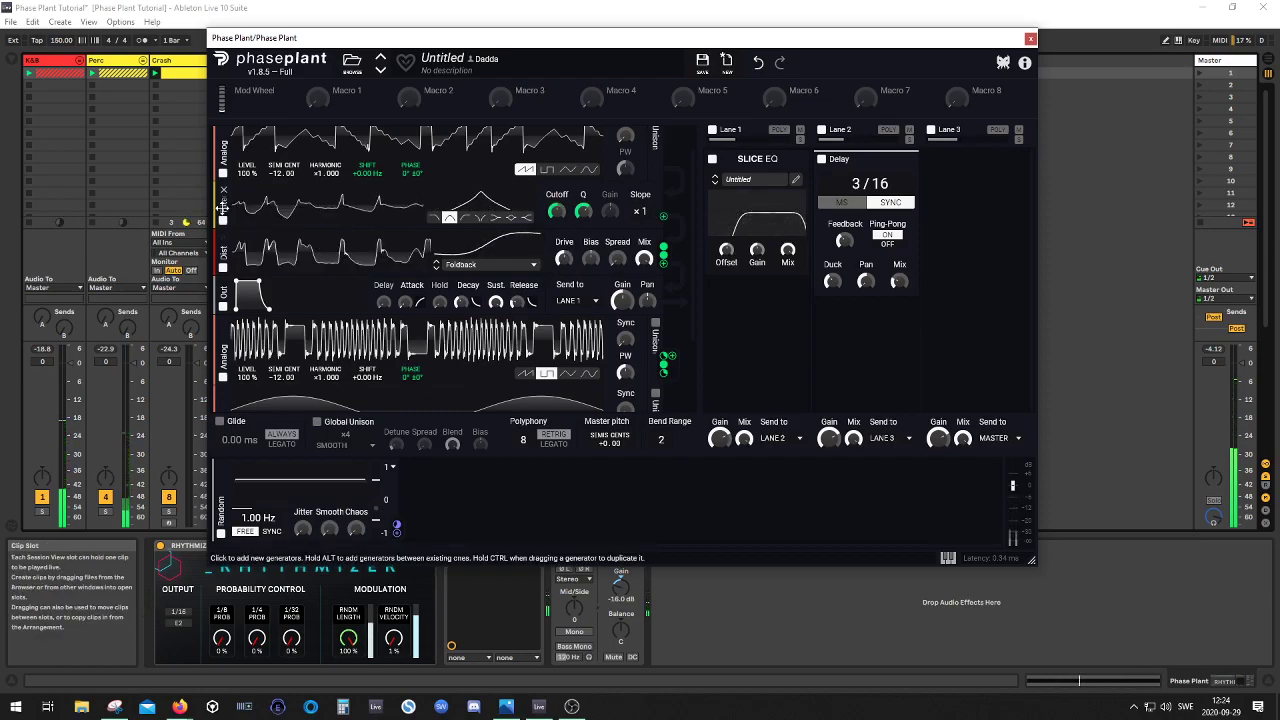
drag(223, 210, 226, 302)
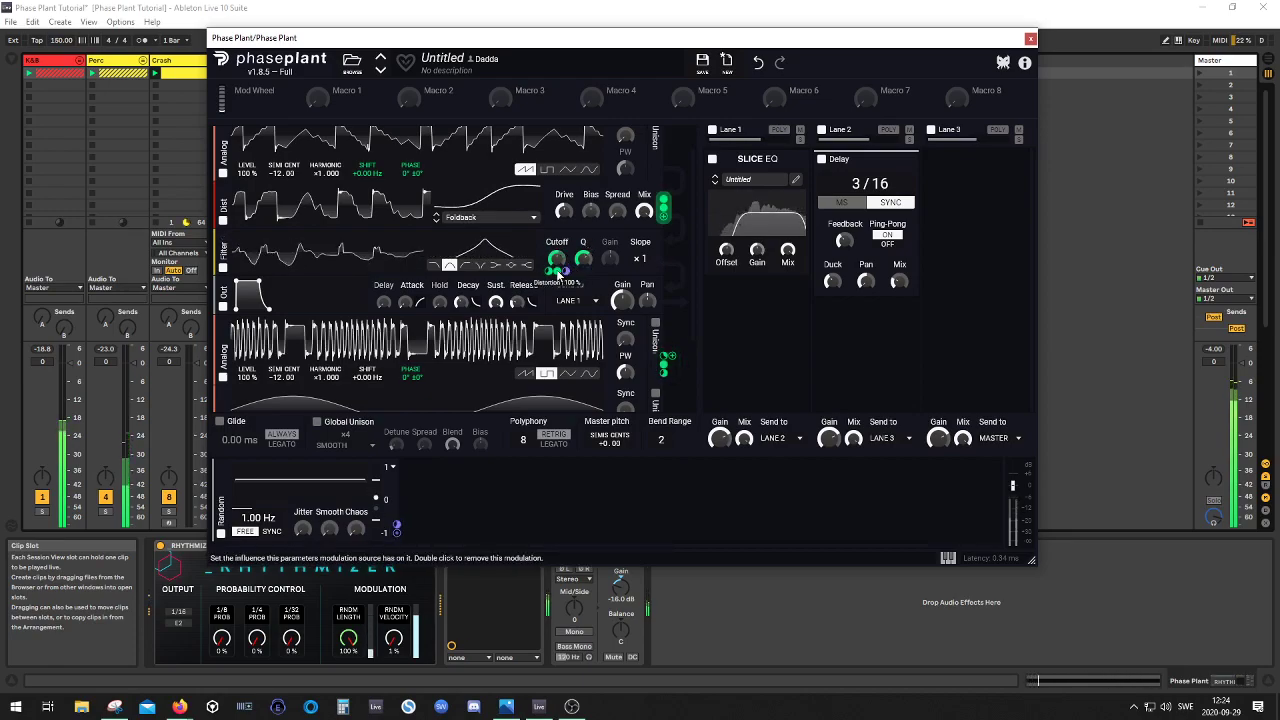
drag(557, 271, 557, 310)
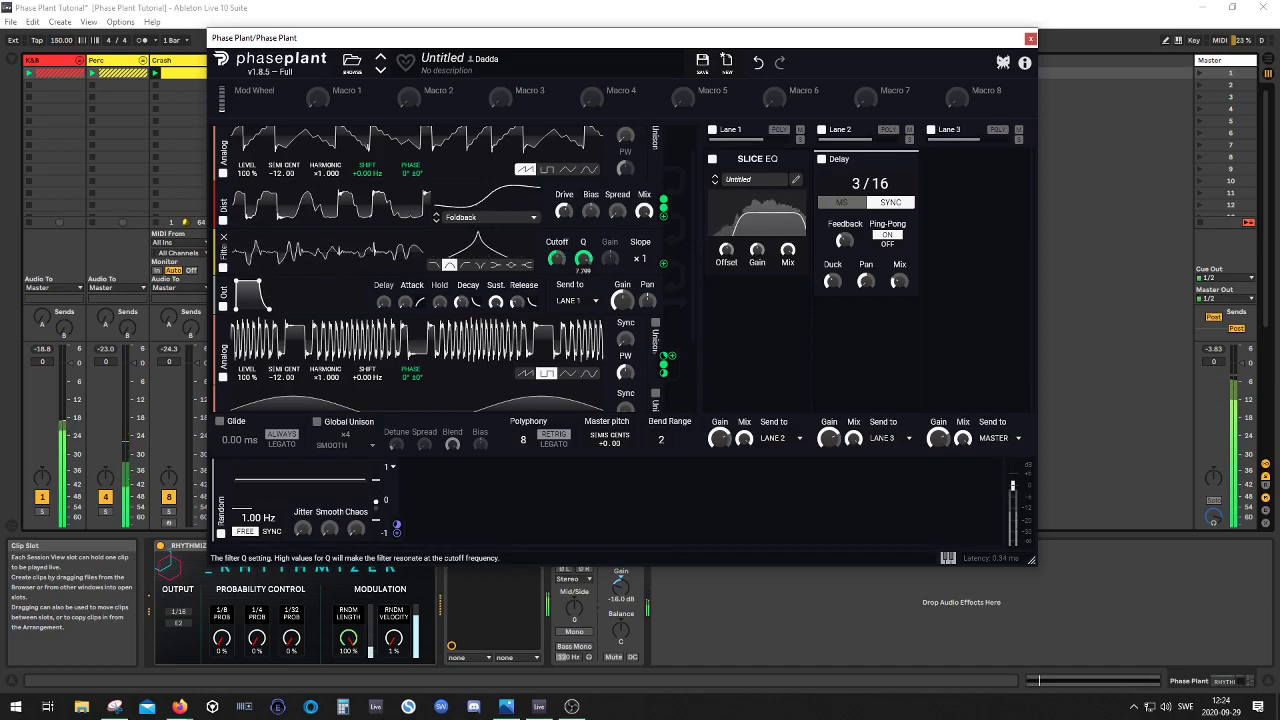
- Raise the Distortion's Drive to about 24 dB and readjust the filter's Q
drag(583, 259, 583, 300)
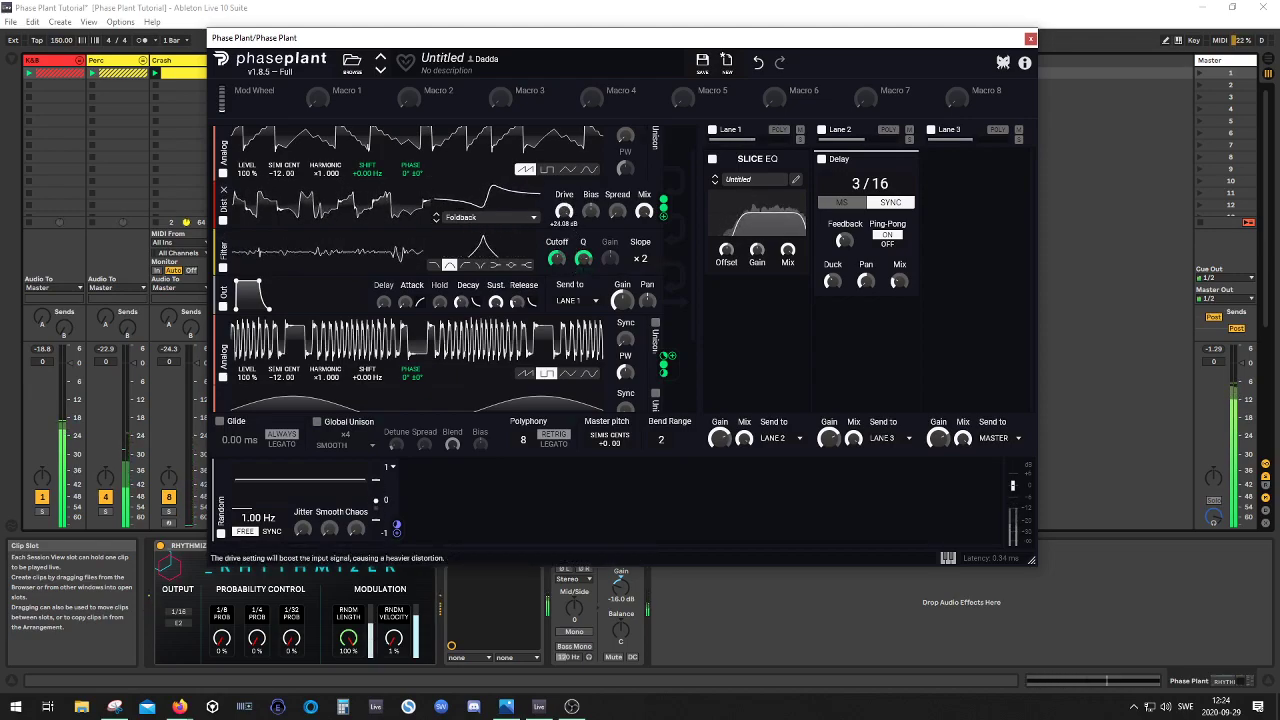
drag(583, 259, 583, 205)
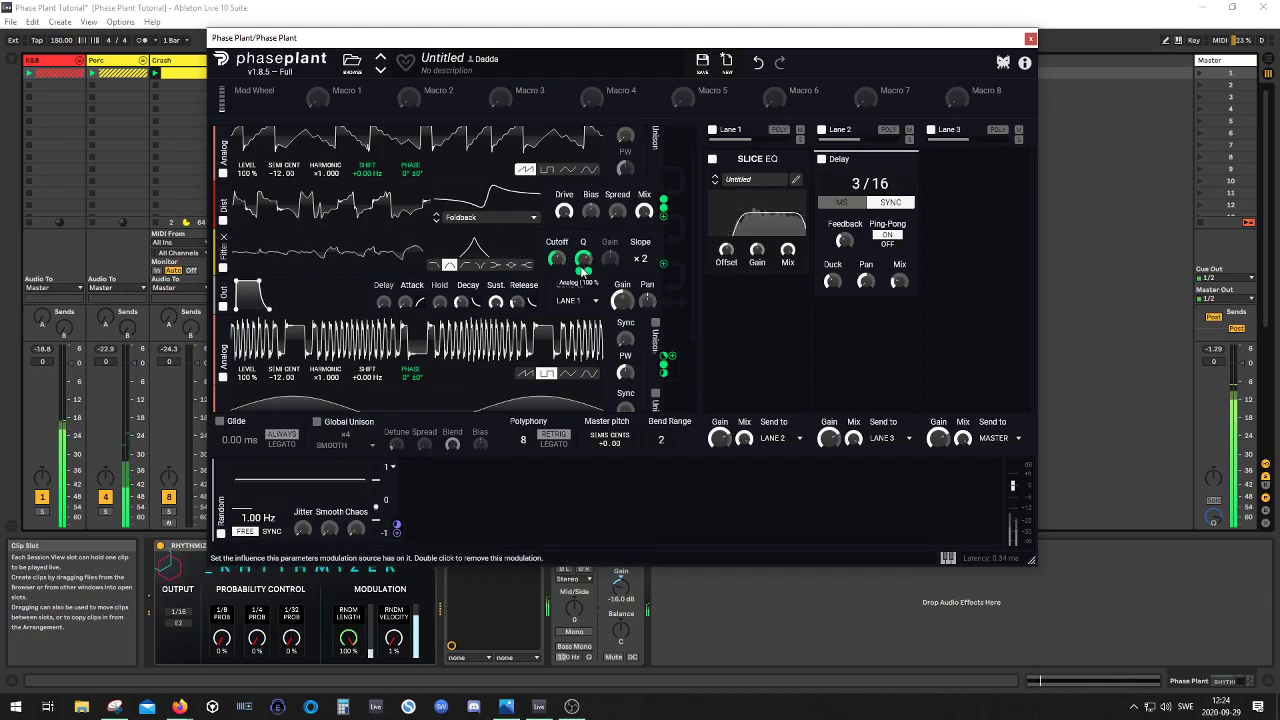
mouse_move(557, 271)
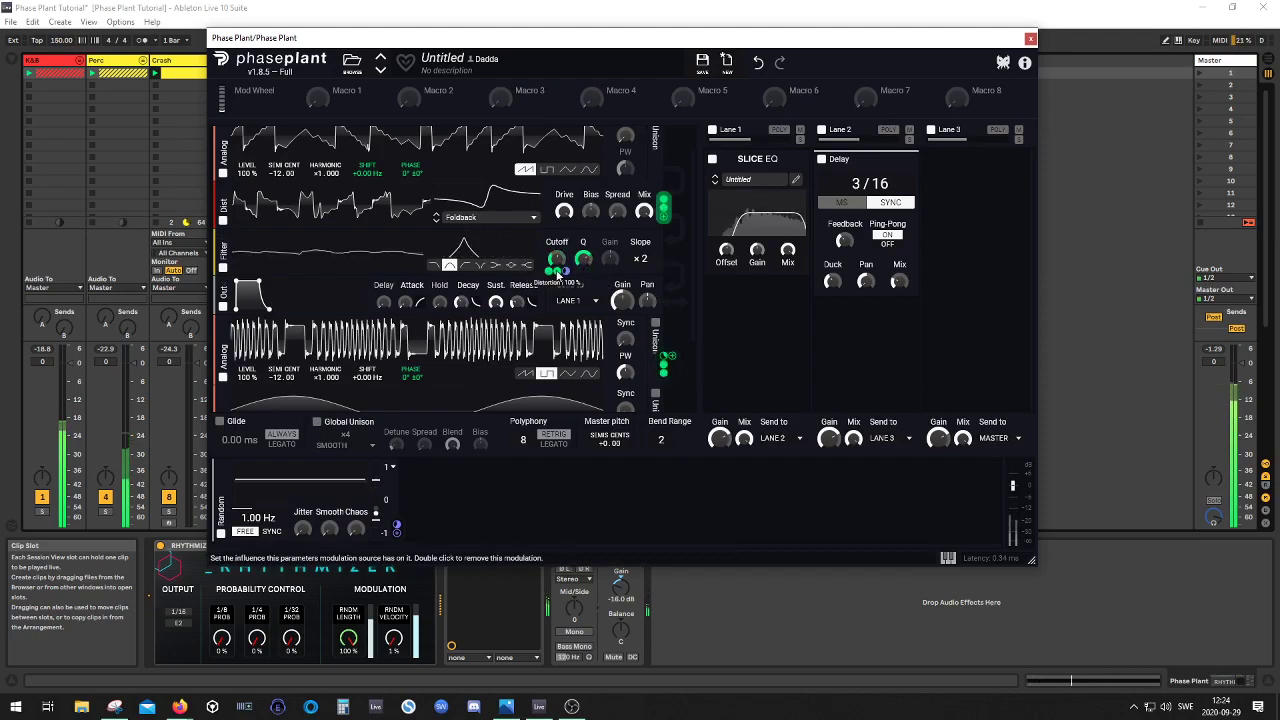
drag(583, 258, 638, 271)
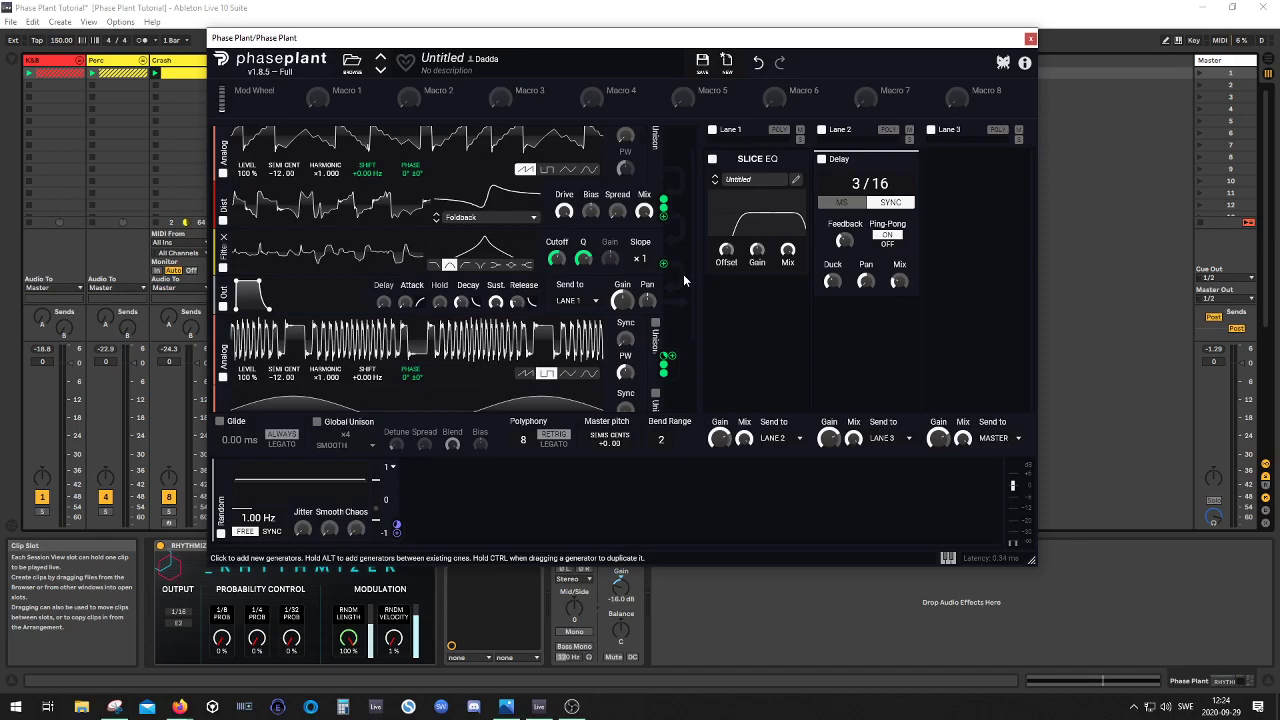
- Add a Filter effect below the Slice EQ in Lane 1
scroll(565, 350, down, 2)
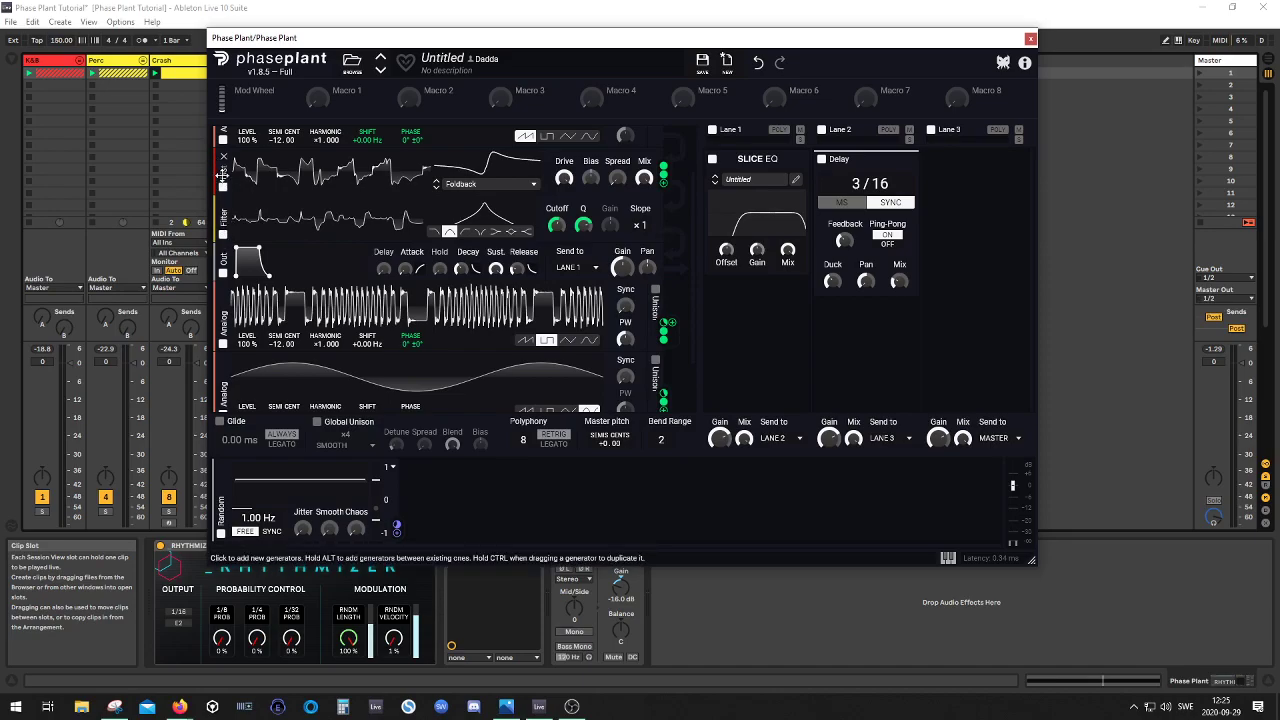
click(721, 302)
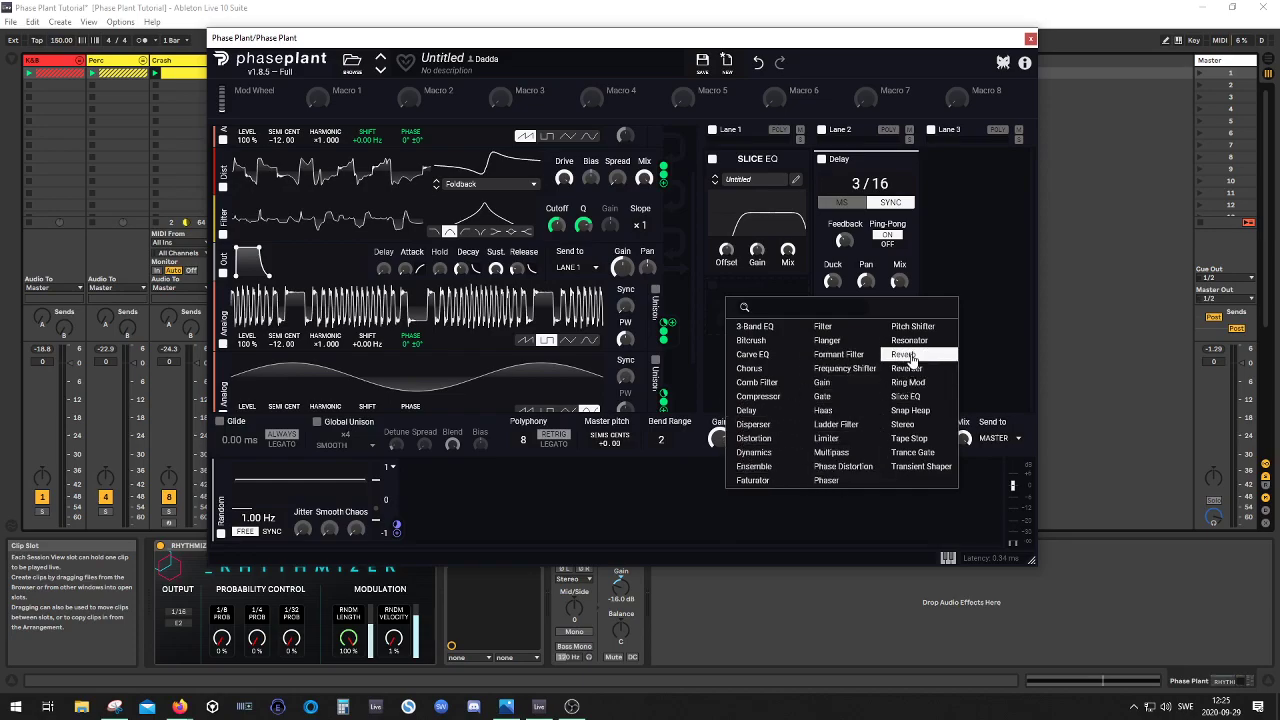
click(824, 327)
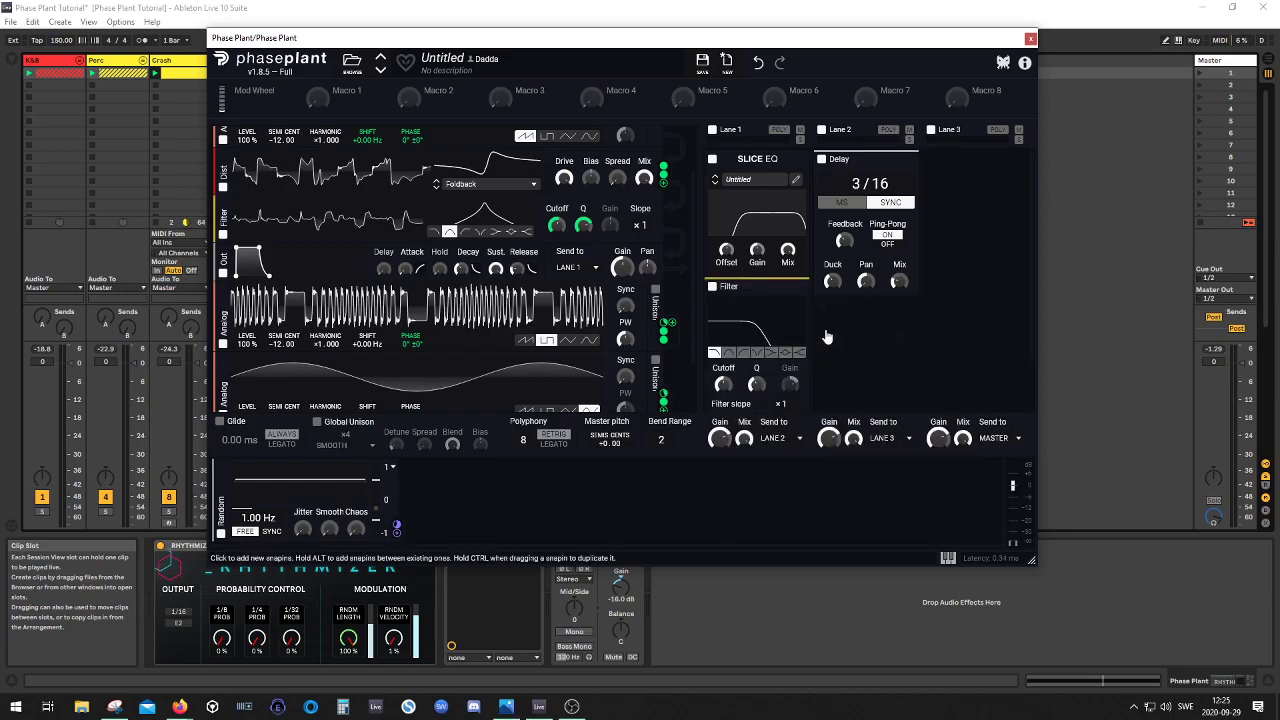
scroll(740, 330, down, 1)
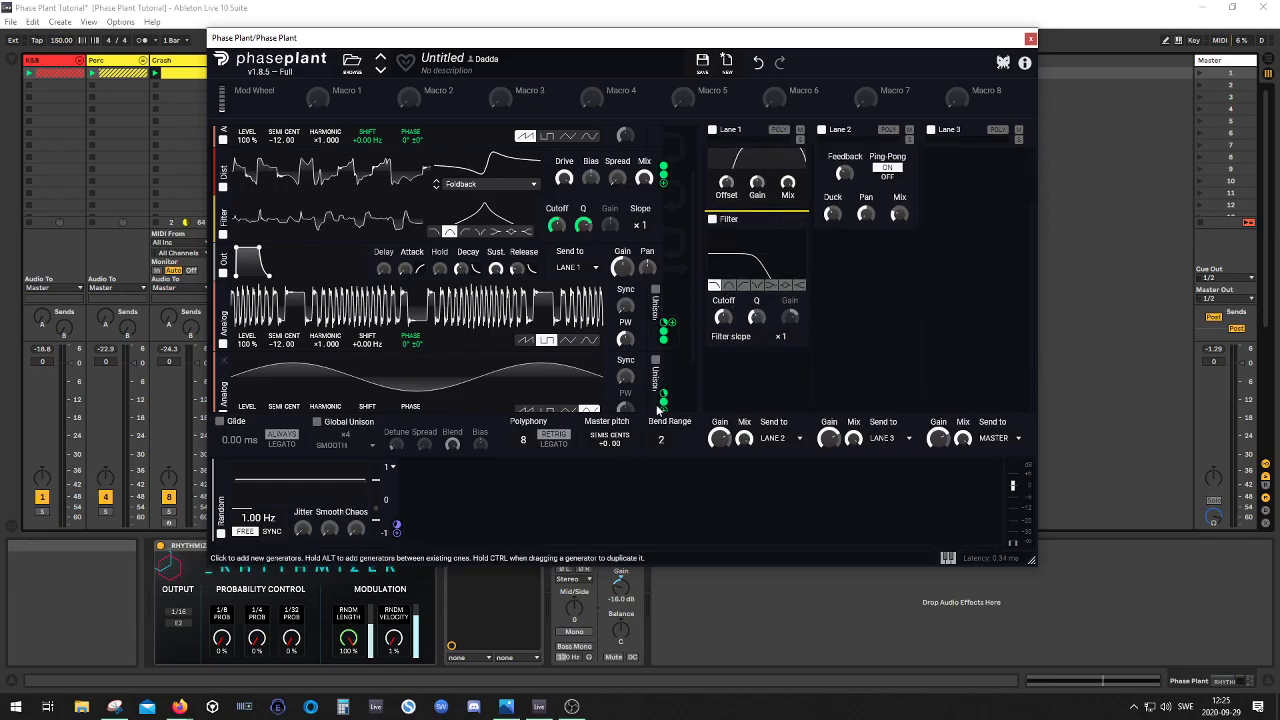
scroll(656, 404, down, 1)
click(662, 335)
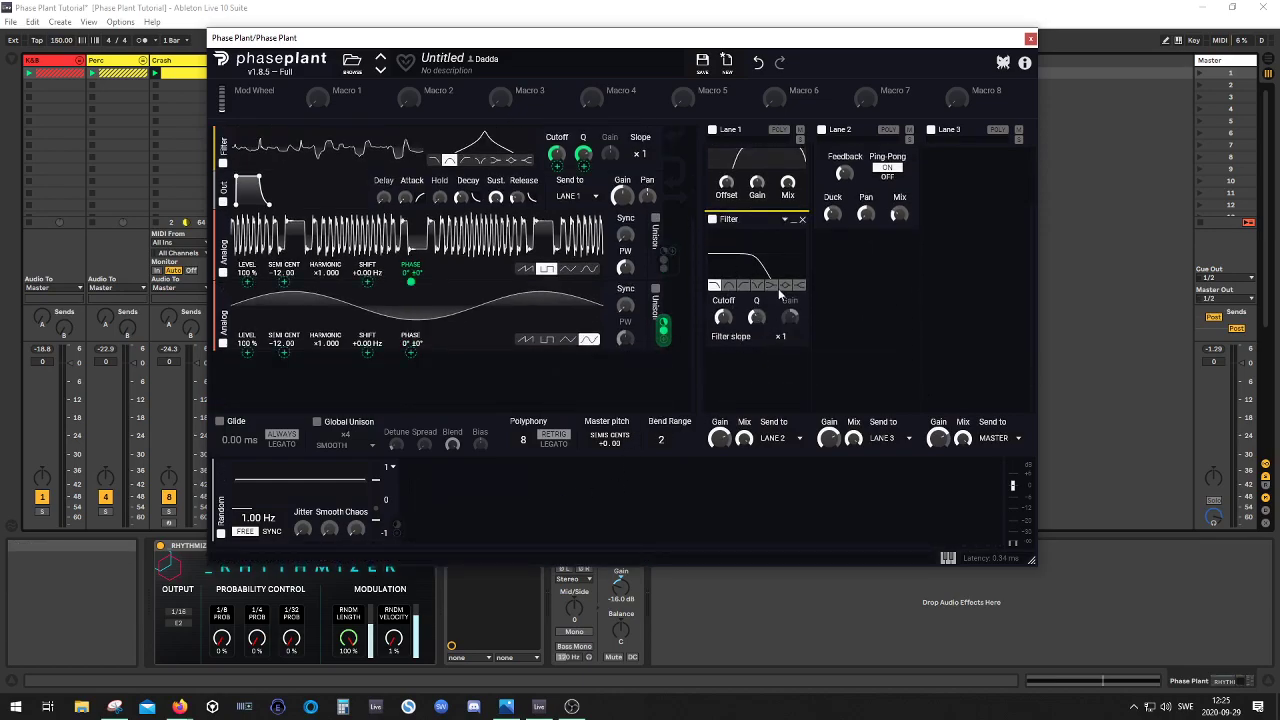
click(643, 379)
mouse_move(247, 343)
mouse_down()
mouse_move(247, 400)
mouse_move(249, 347)
mouse_up()
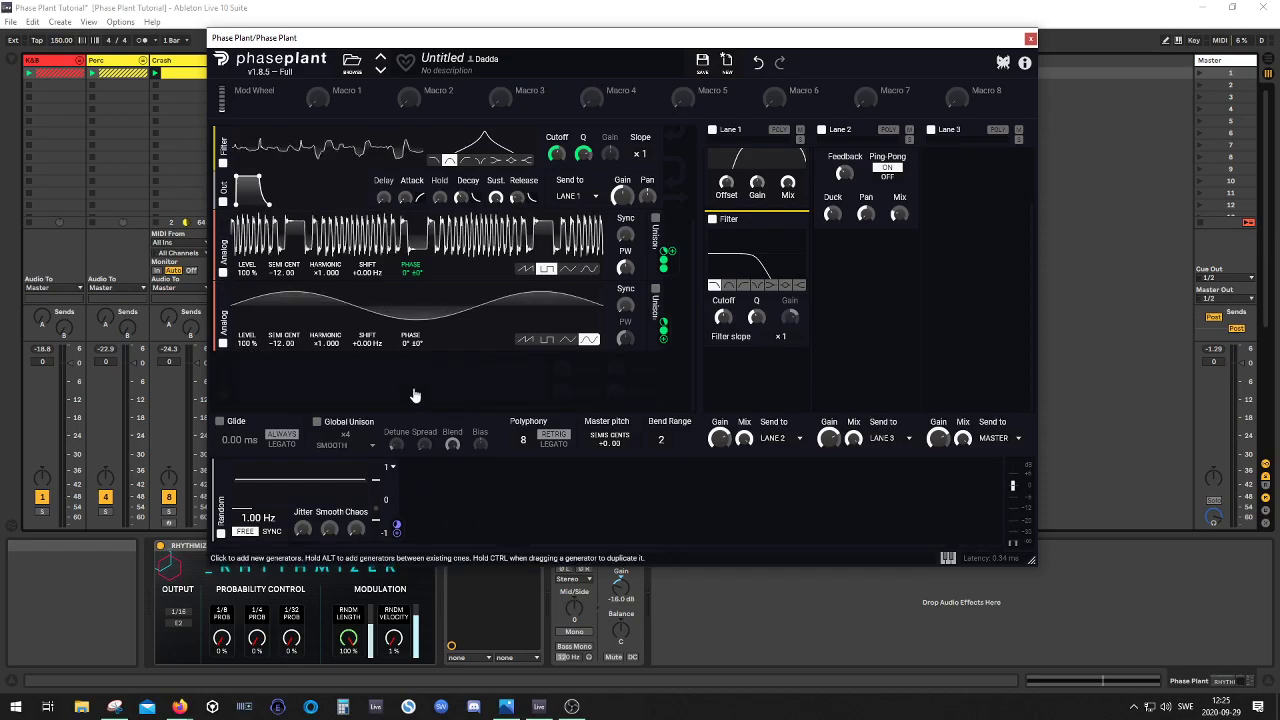